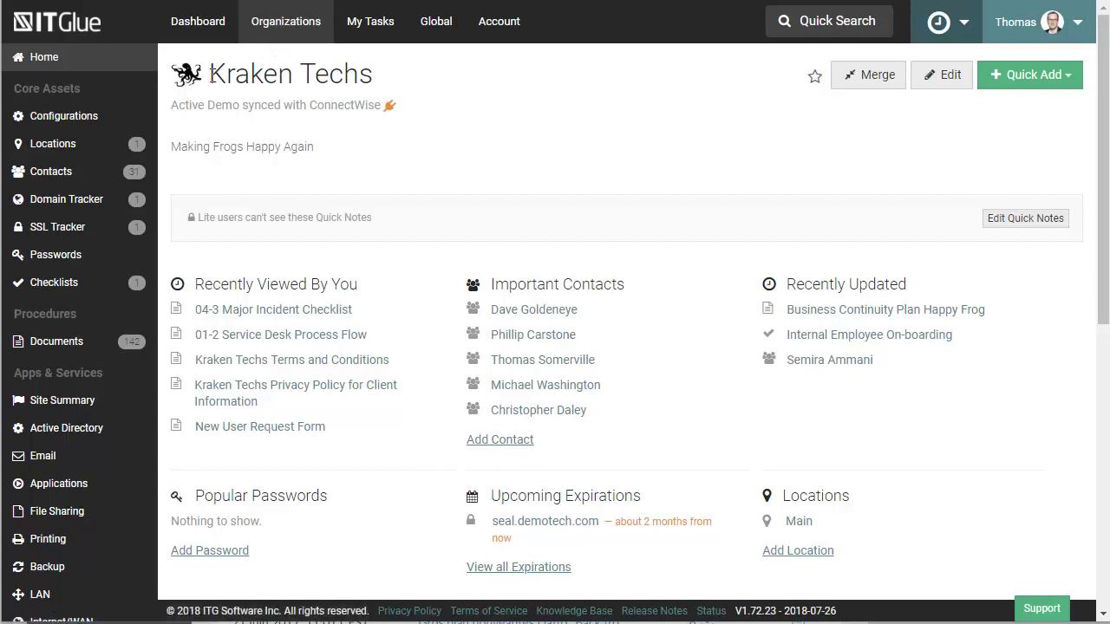
Step: Open the Knowledge Base (Internal) folder in the Kraken Techs documents
left_click_drag(210, 76, 360, 79)
left_click(359, 78)
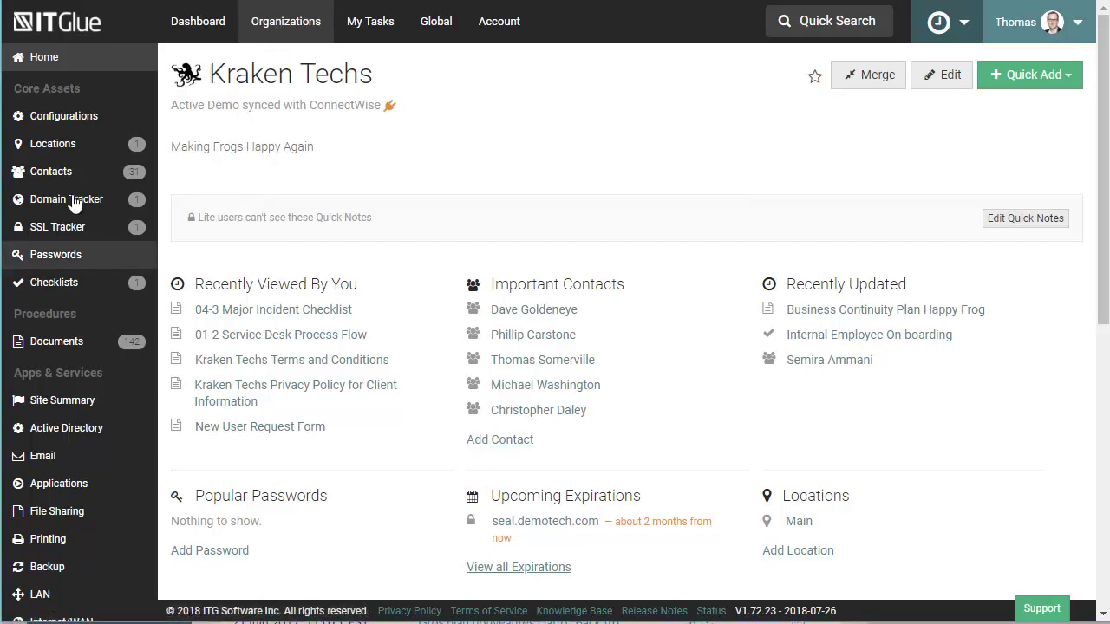
left_click(49, 345)
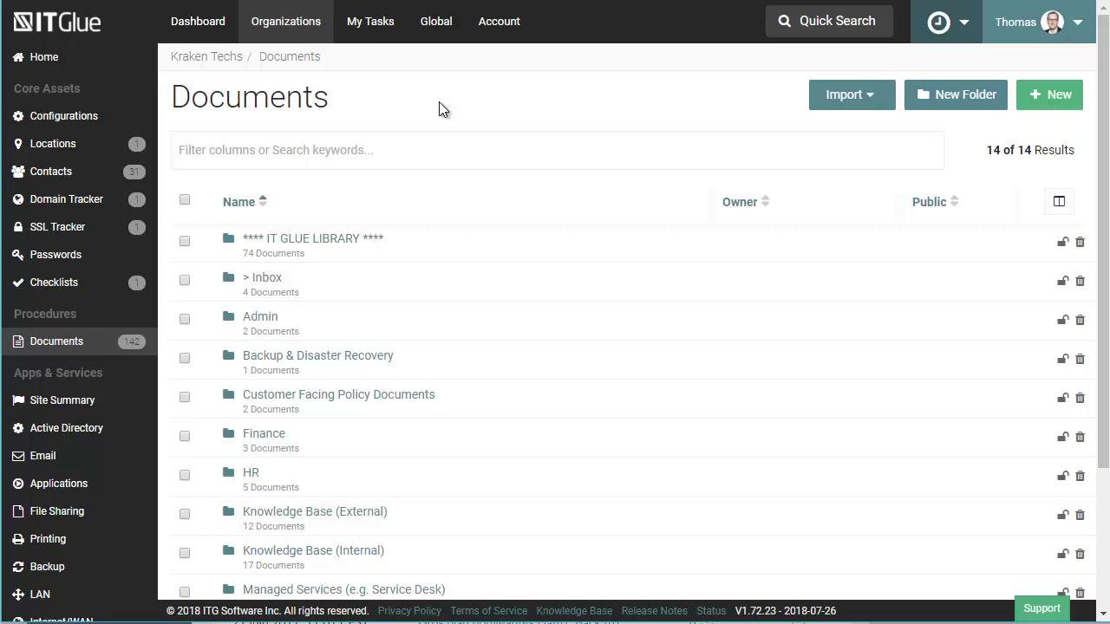
scroll(555, 280, "down", 3)
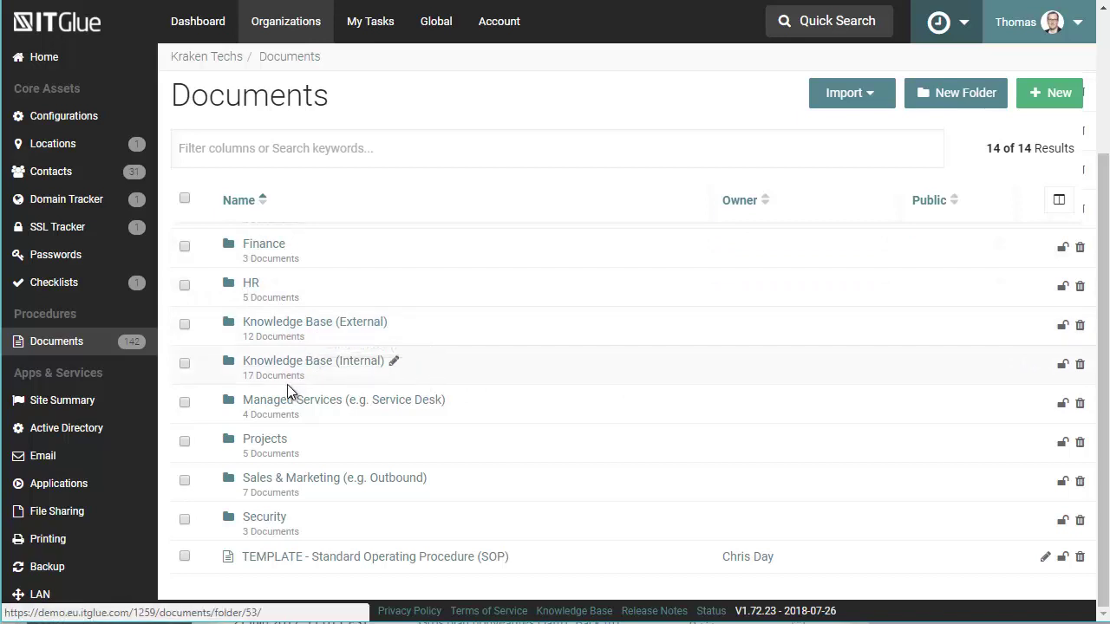
left_click(317, 364)
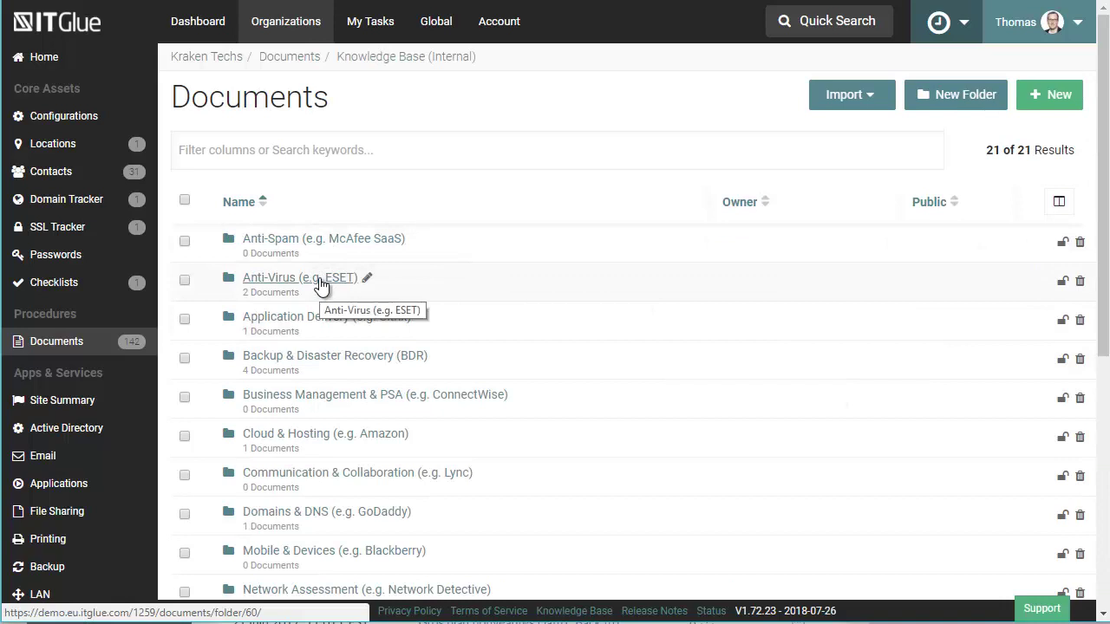
Step: Open the document "How to configure Datto" from the Datto subfolder of Backup & Disaster Recovery (BDR)
left_click(358, 357)
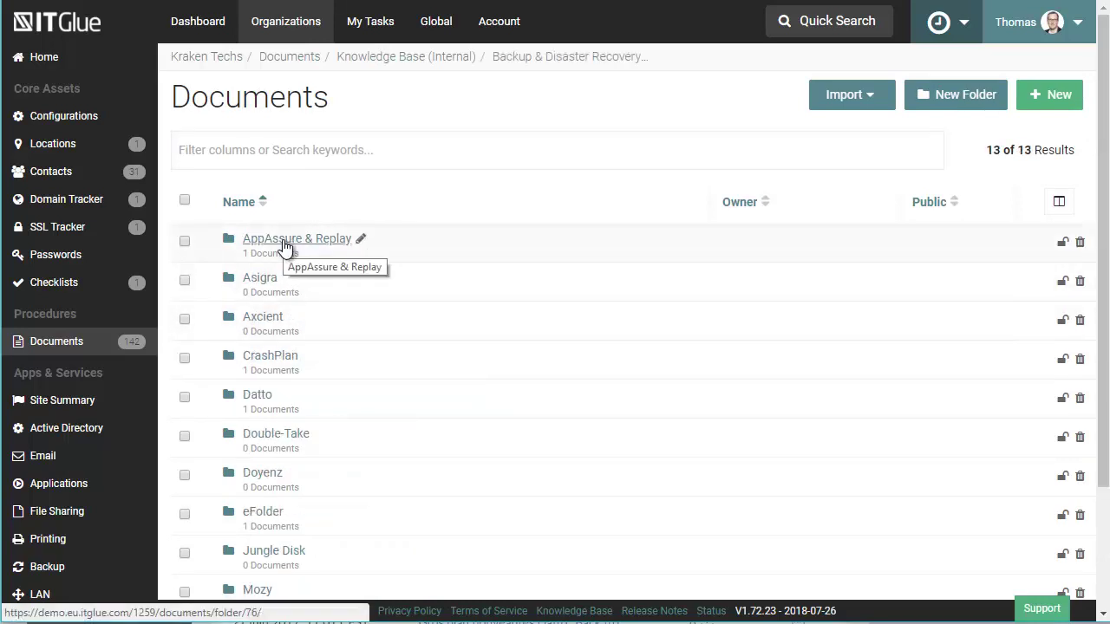
left_click(258, 396)
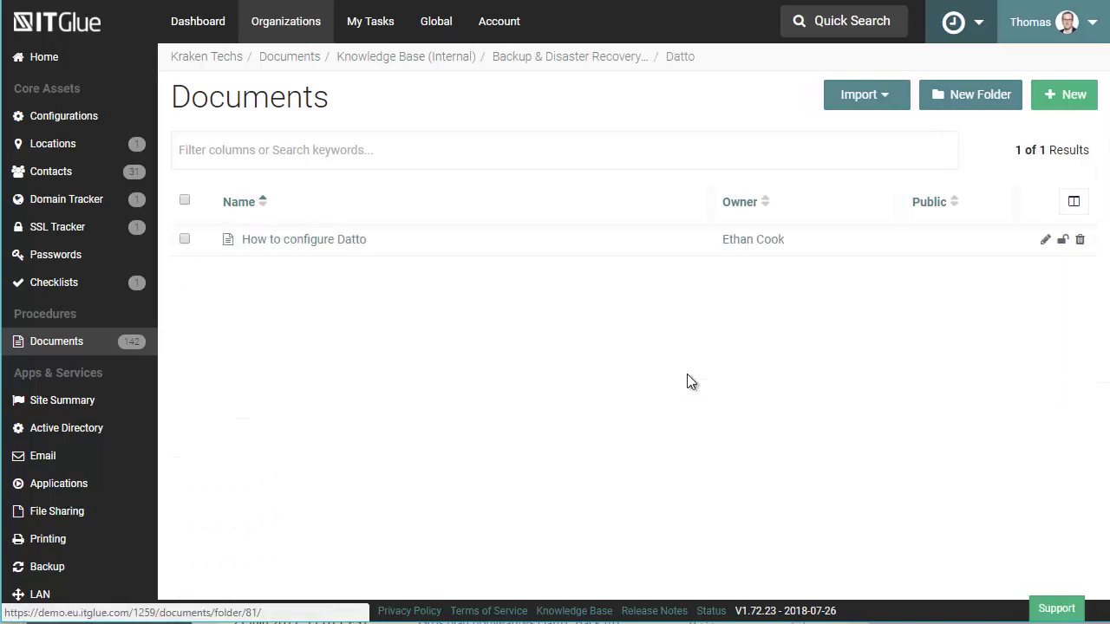
left_click(314, 241)
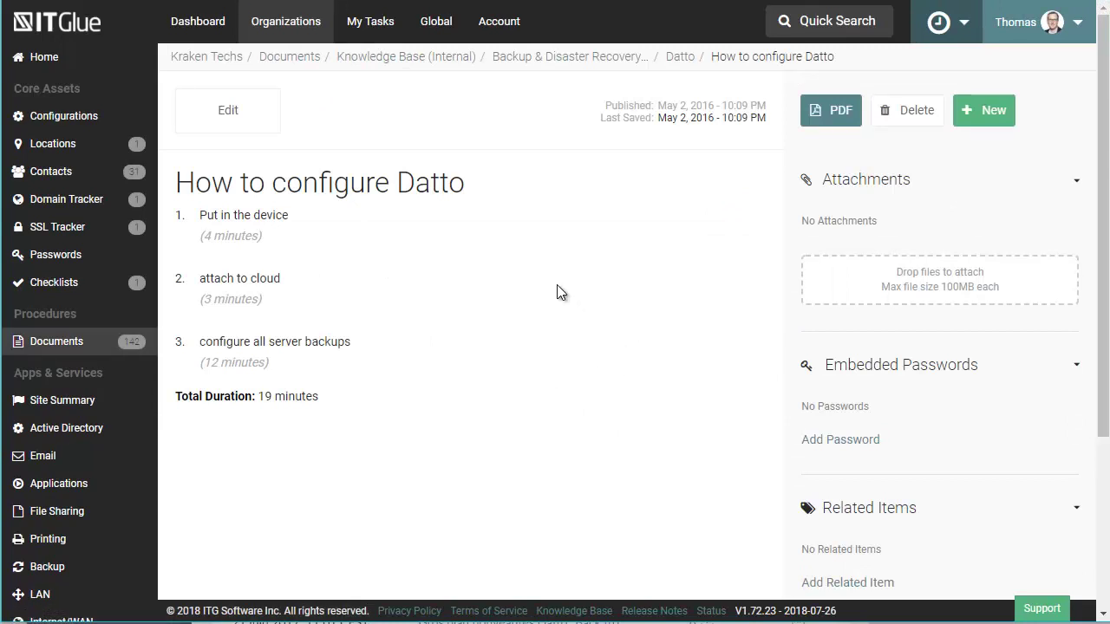
left_click_drag(189, 180, 472, 186)
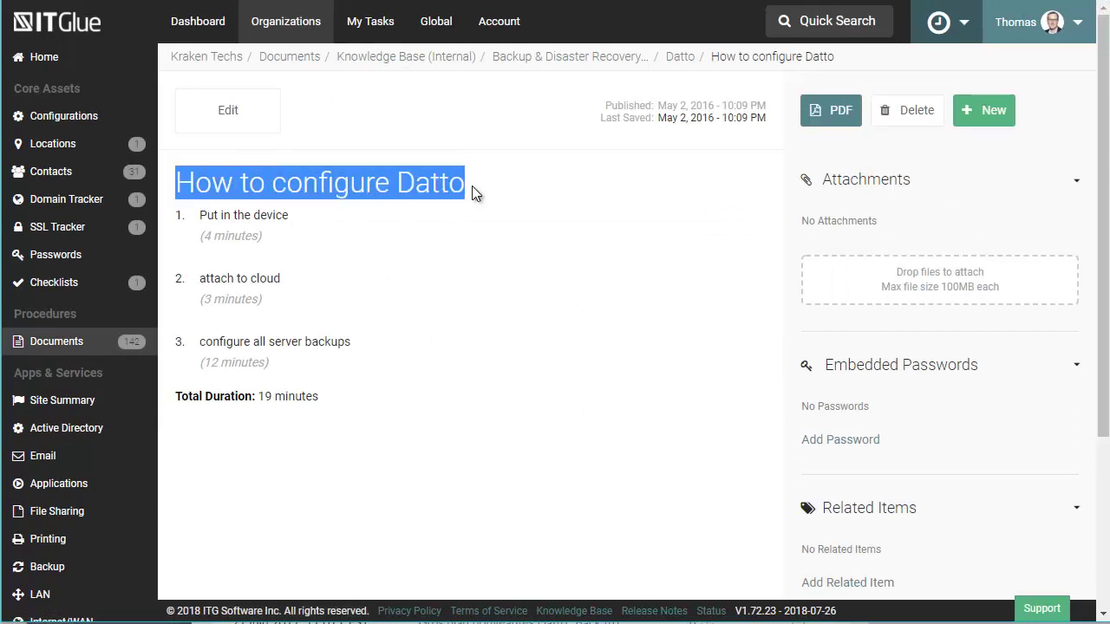
left_click(450, 186)
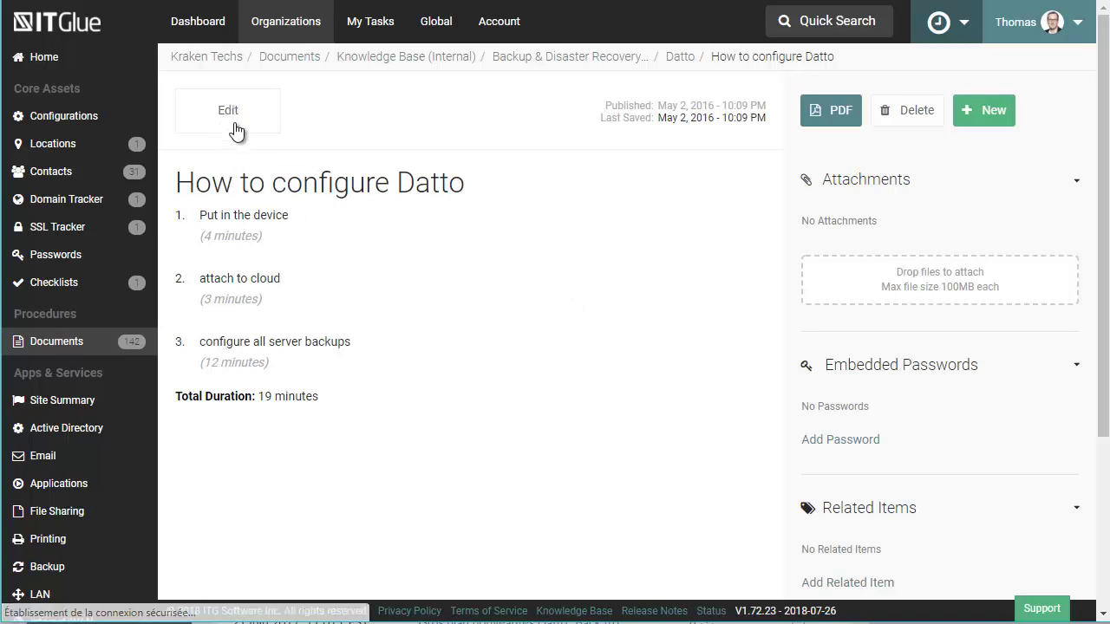
Step: Edit the document, adding an "Installation" heading and moving it above the first step, "Put in the device"
left_click(233, 121)
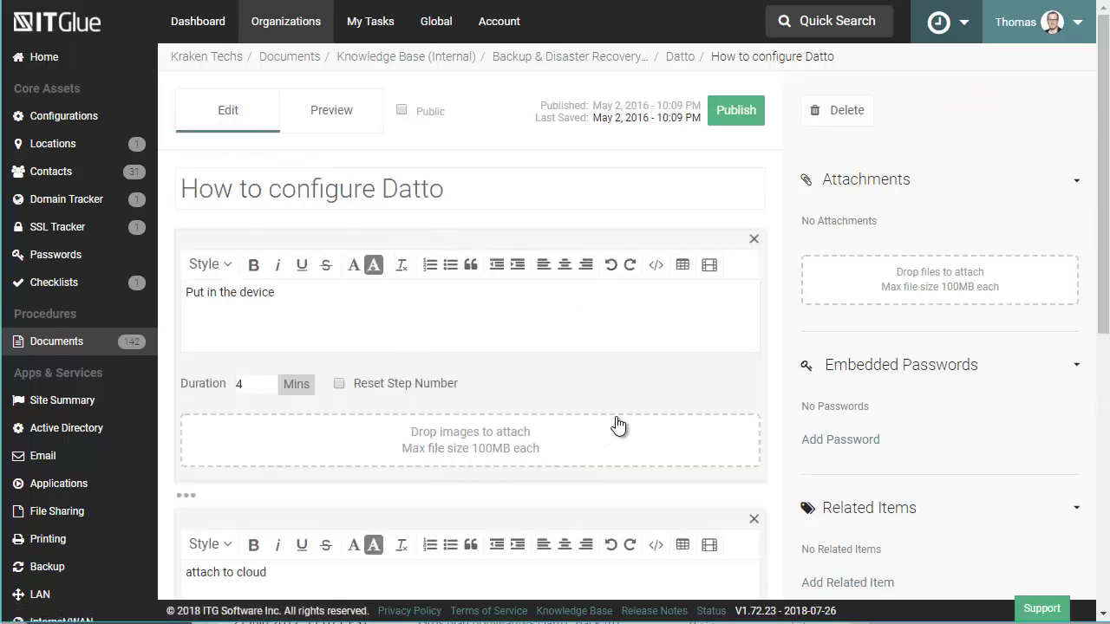
scroll(651, 390, "down", 3)
scroll(622, 454, "up", 3)
scroll(519, 377, "down", 6)
scroll(524, 403, "down", 1)
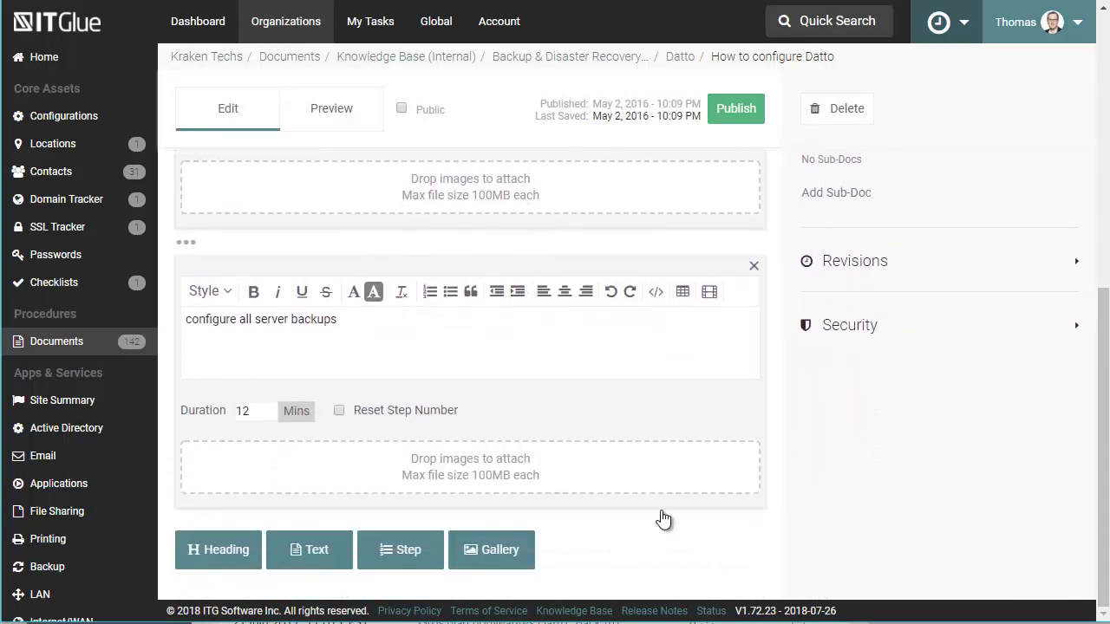
left_click(214, 550)
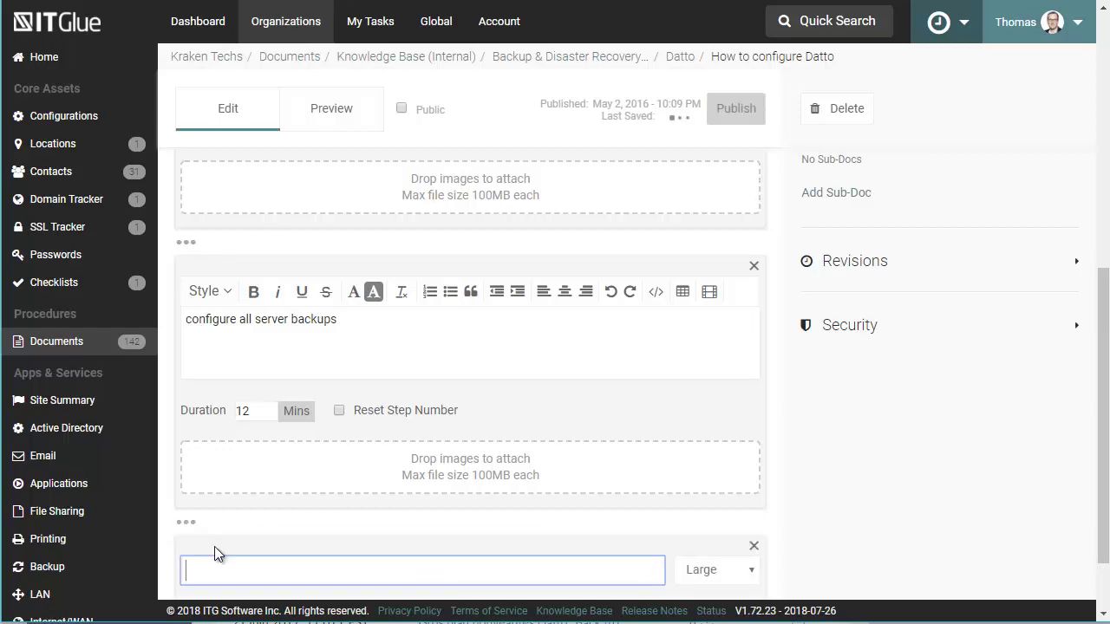
type("Installation")
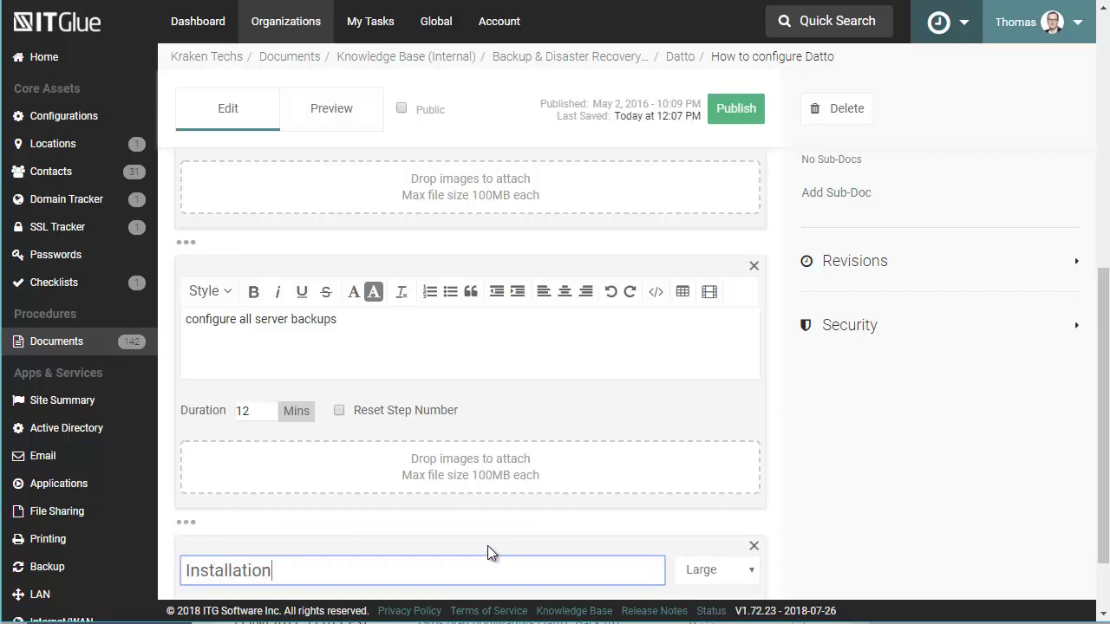
left_click_drag(479, 544, 467, 199)
scroll(470, 390, "down", 1)
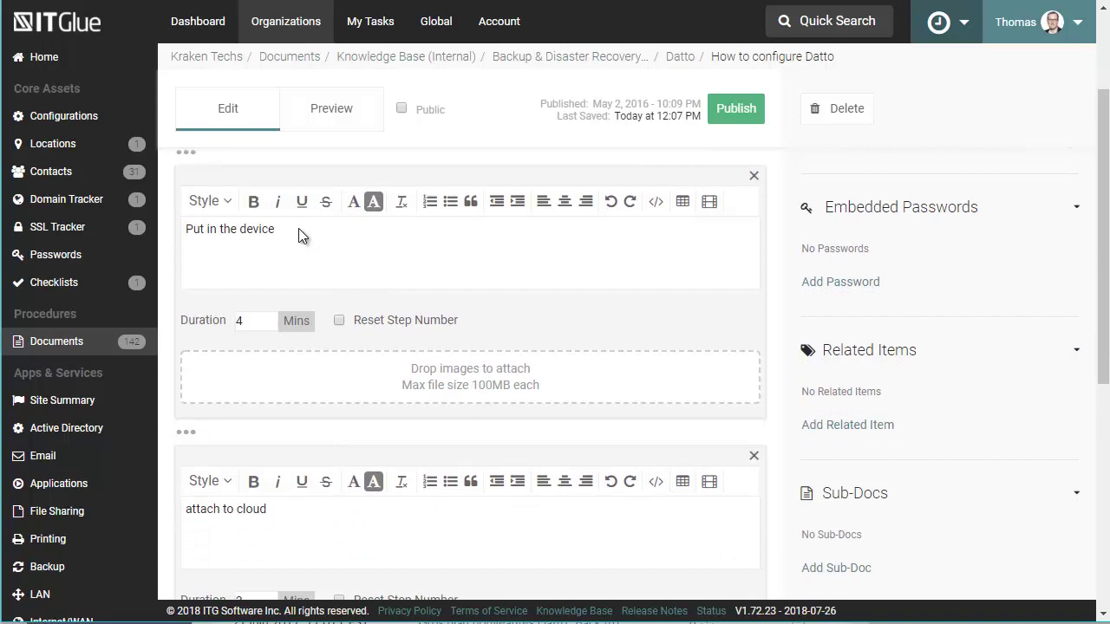
Step: Add a new step "Redémarrer" at the end of the document with a duration of 3 minutes
scroll(387, 327, "down", 5)
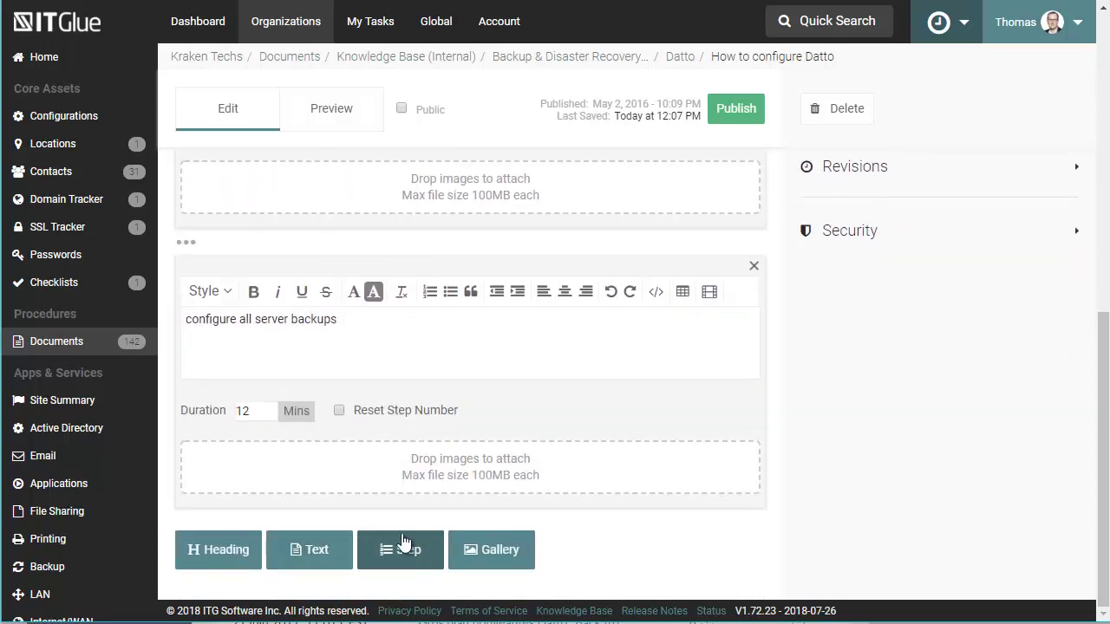
left_click(394, 550)
scroll(382, 495, "down", 3)
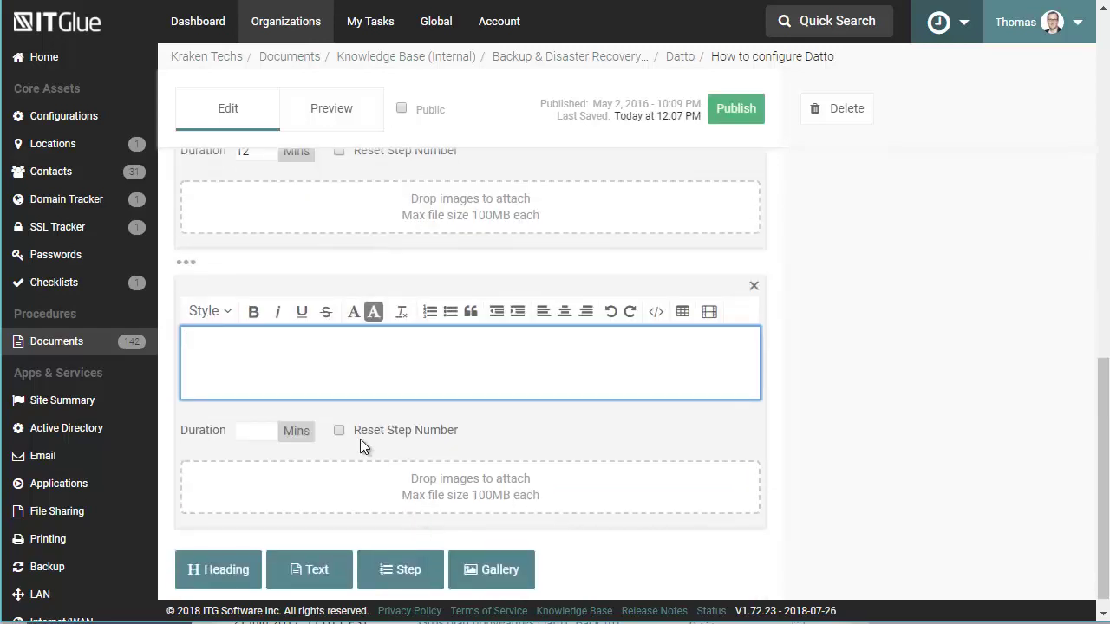
type("Redémarrer")
left_click(252, 430)
type("3")
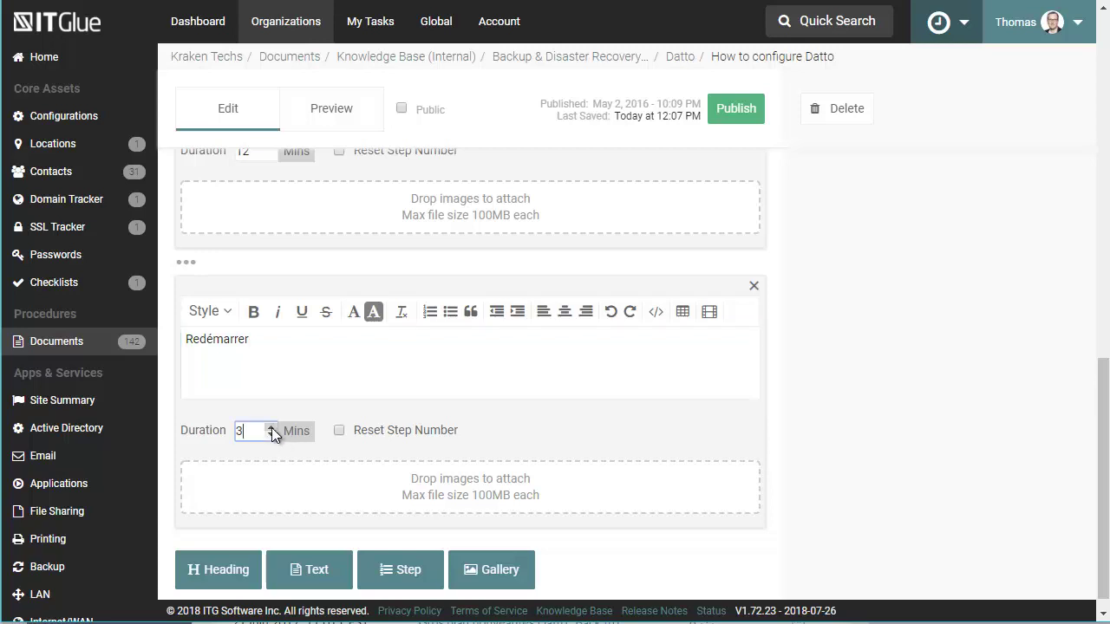
Step: Preview the document to check the new heading and the numbered steps
scroll(626, 560, "up", 10)
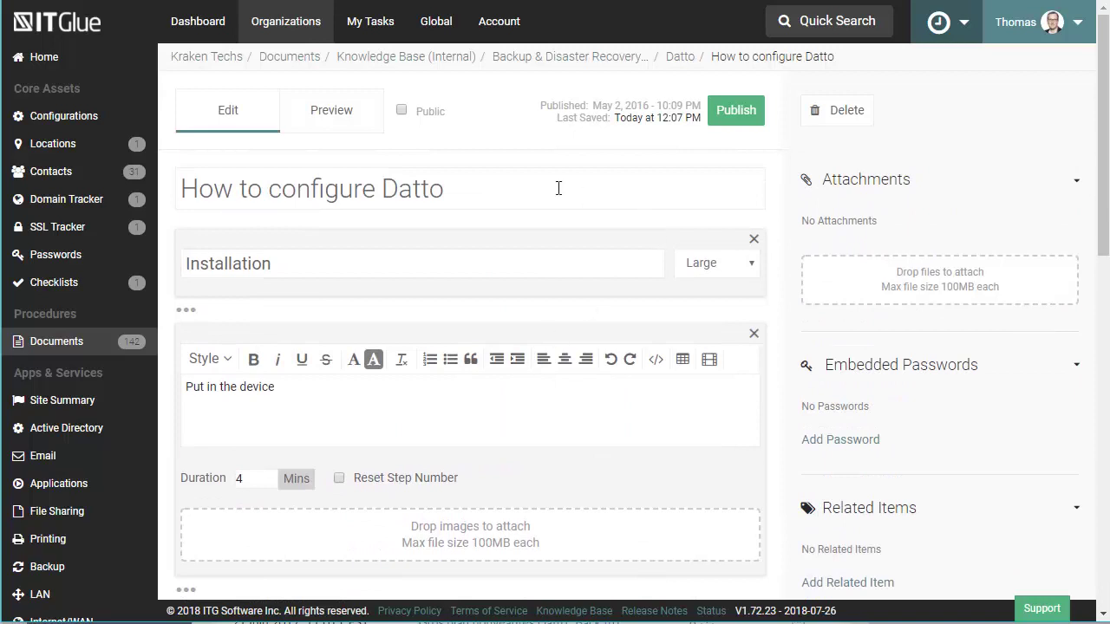
left_click(325, 115)
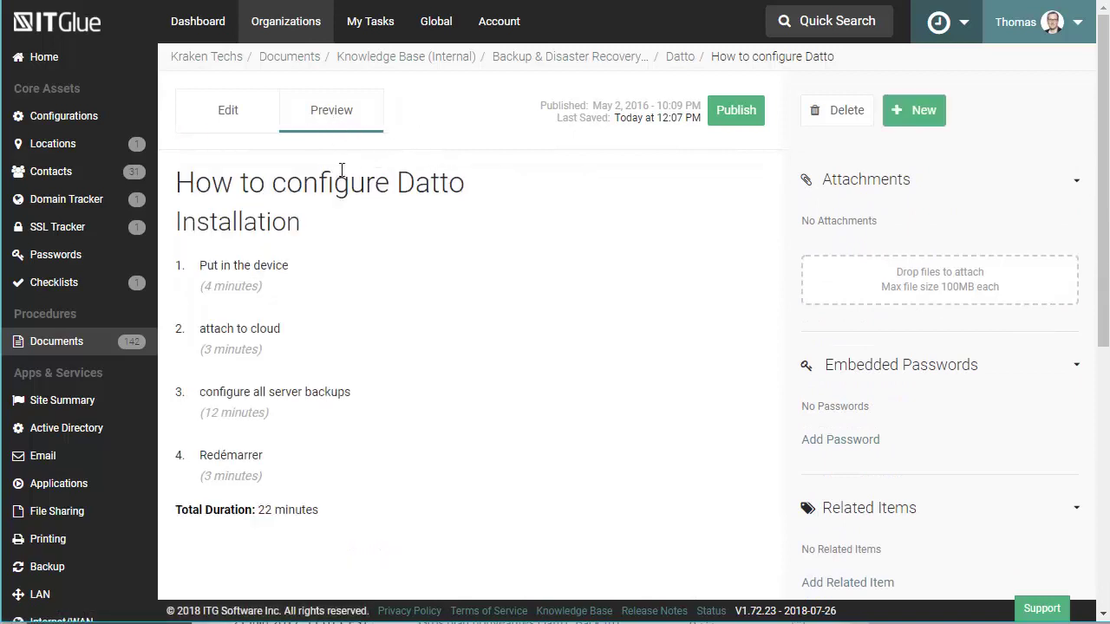
left_click_drag(175, 225, 307, 228)
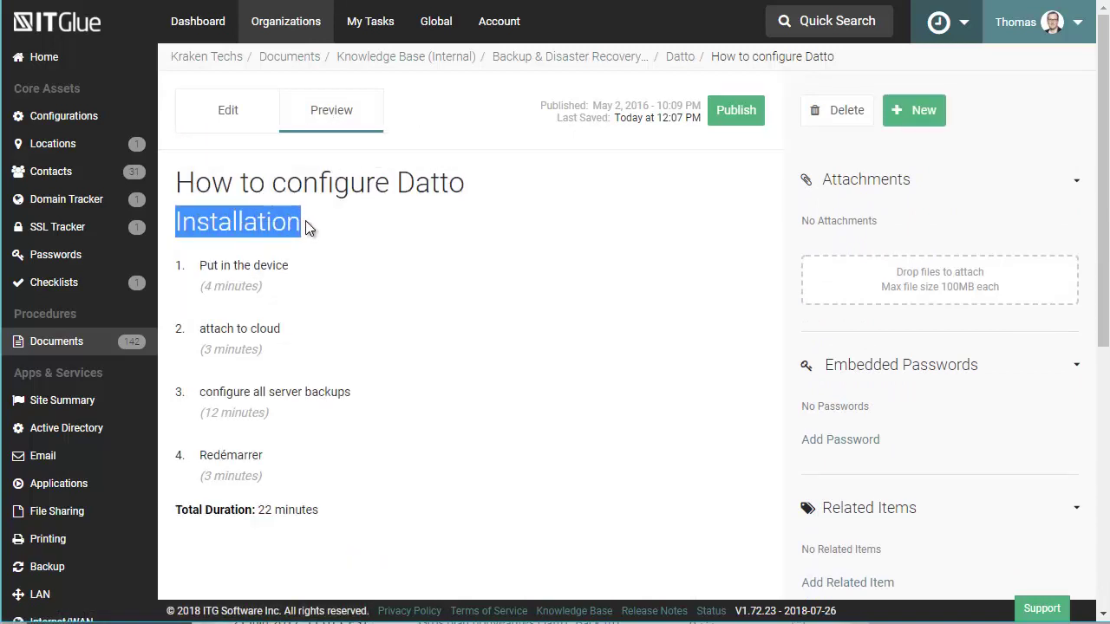
left_click(300, 230)
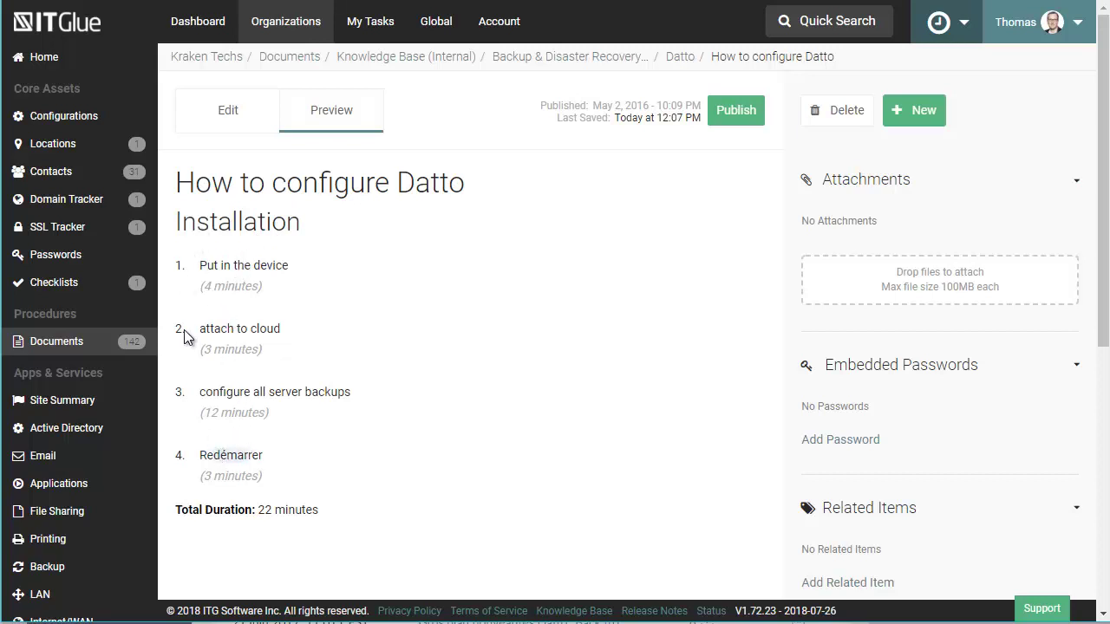
Step: Return to editing, add an empty text block below the "Redémarrer" step and delete it again
left_click(227, 110)
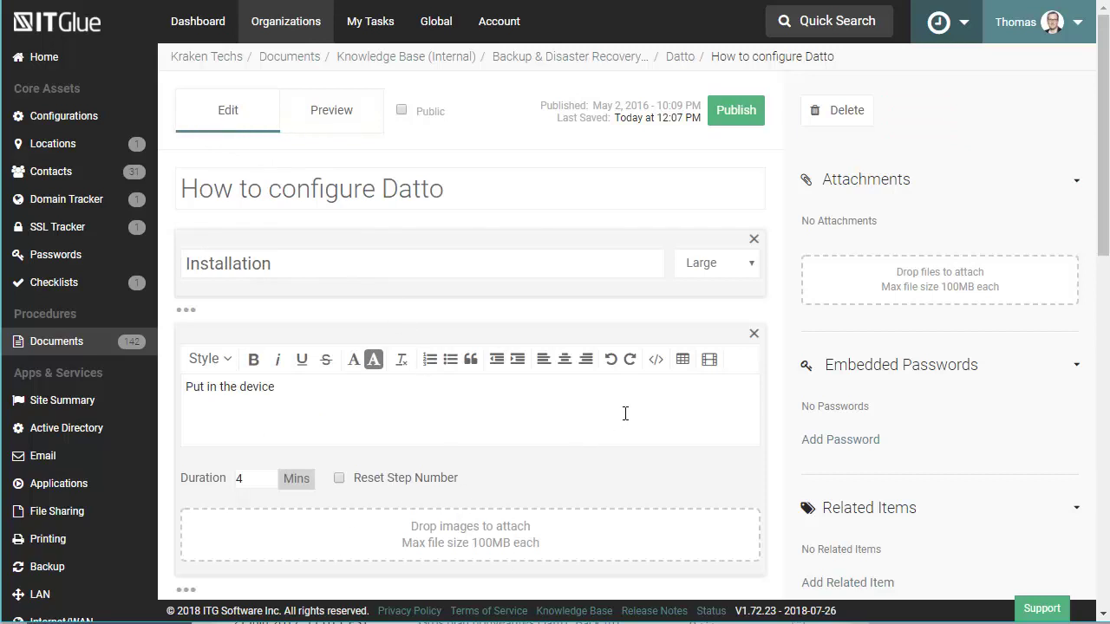
scroll(625, 414, "down", 4)
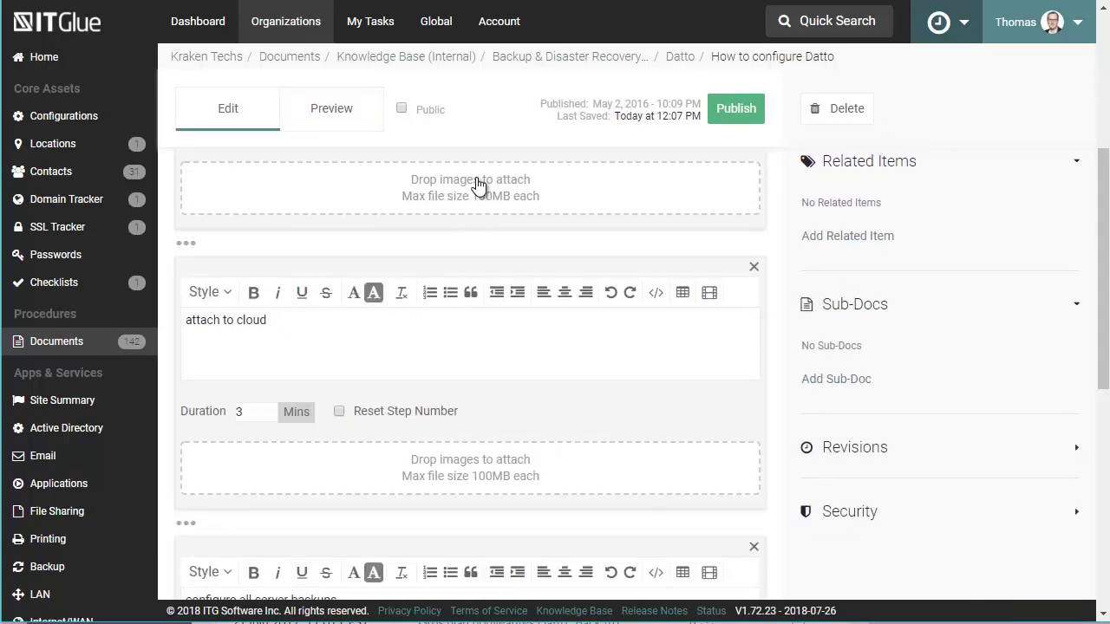
scroll(614, 404, "down", 3)
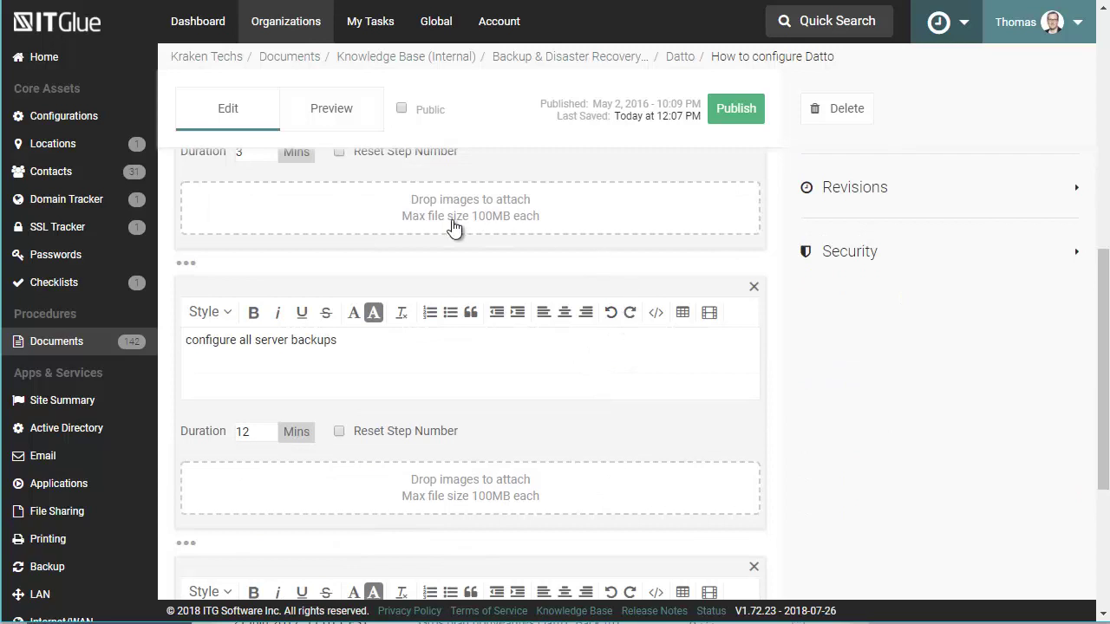
scroll(511, 349, "down", 3)
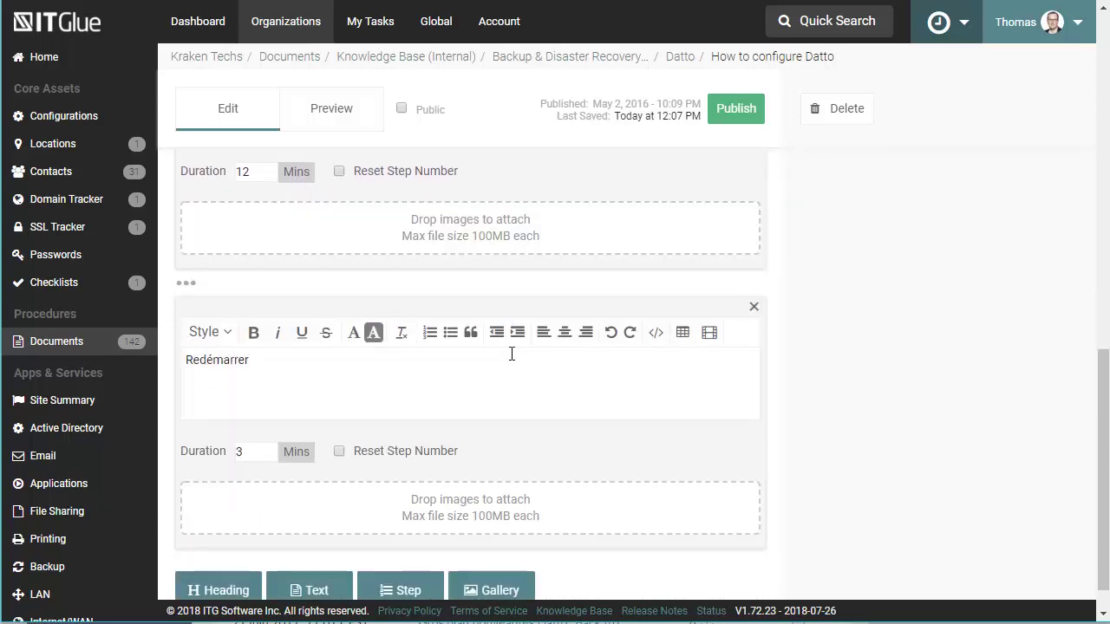
scroll(520, 497, "down", 1)
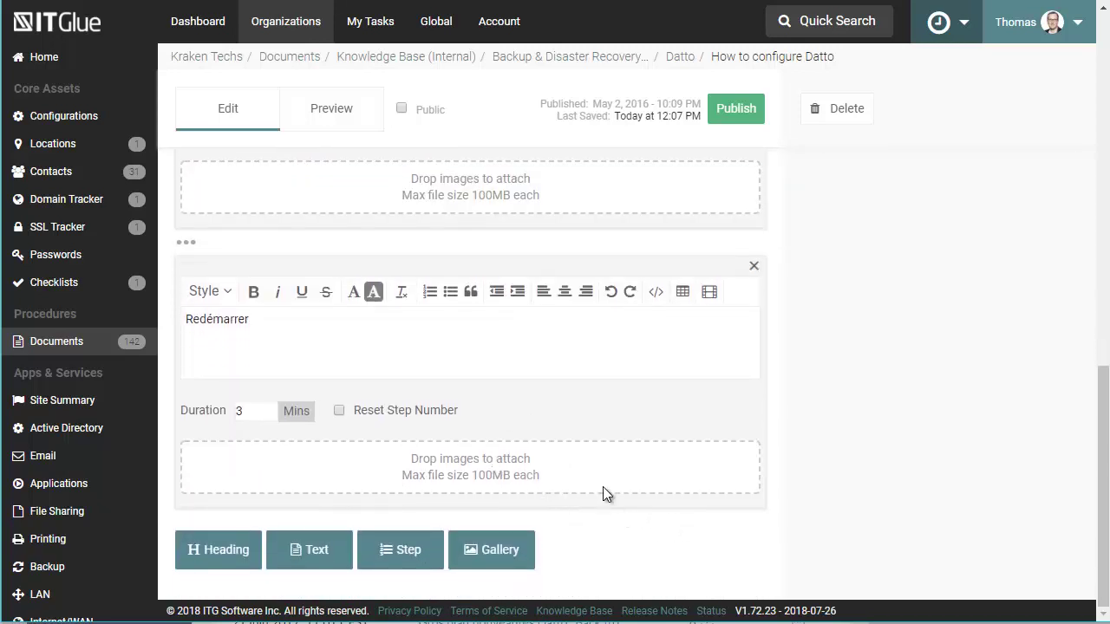
left_click(308, 550)
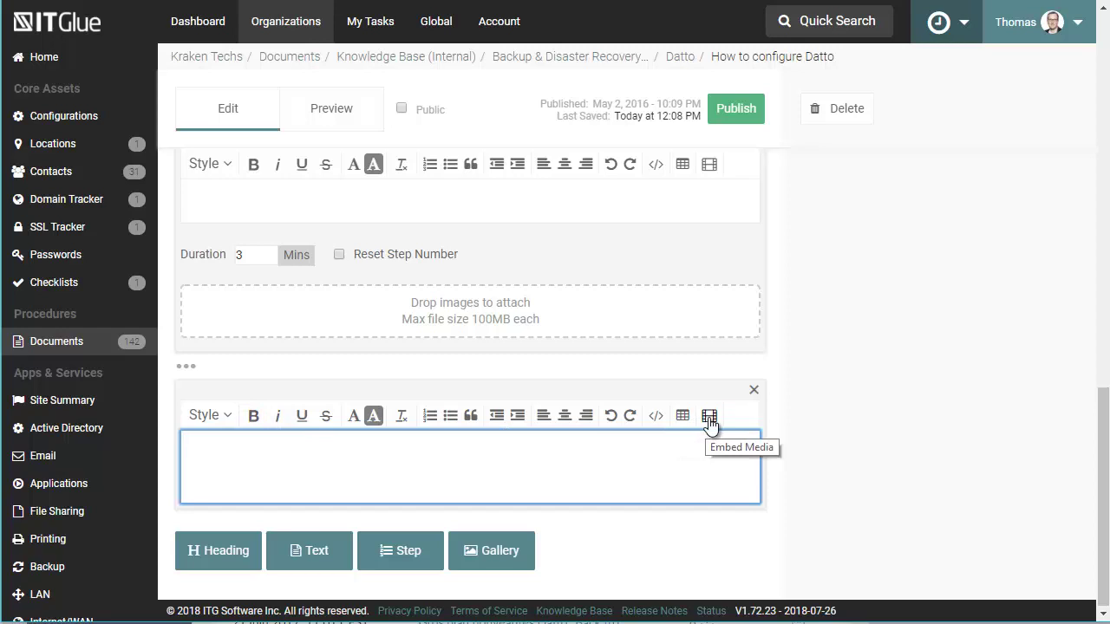
left_click(753, 390)
left_click(754, 241)
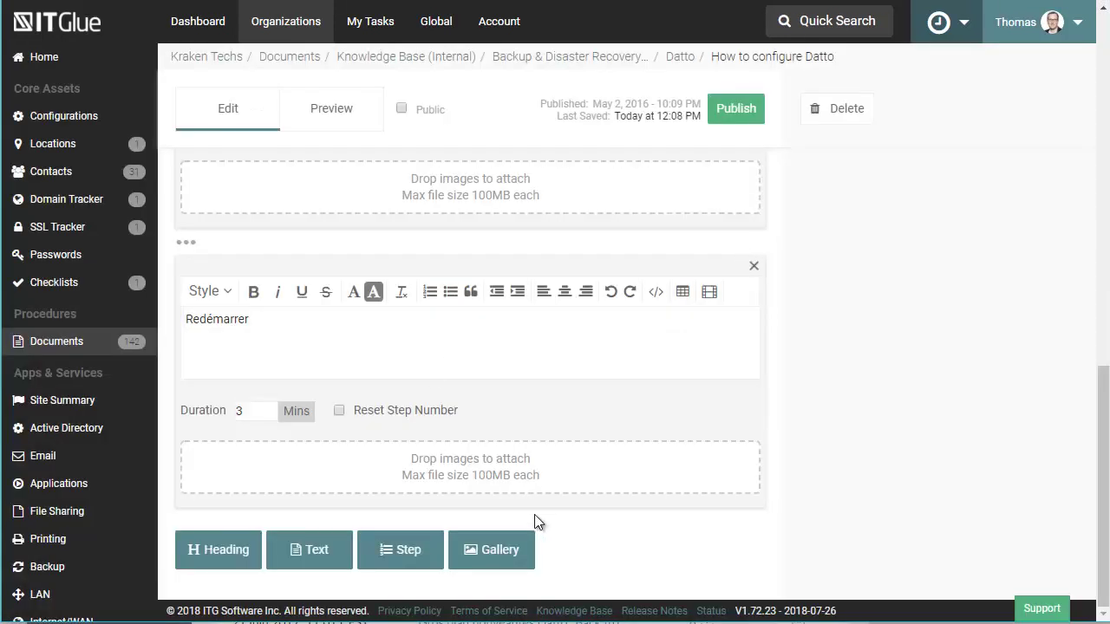
Step: Add an empty gallery block at the end of the document and remove it again
left_click(491, 550)
scroll(563, 553, "down", 2)
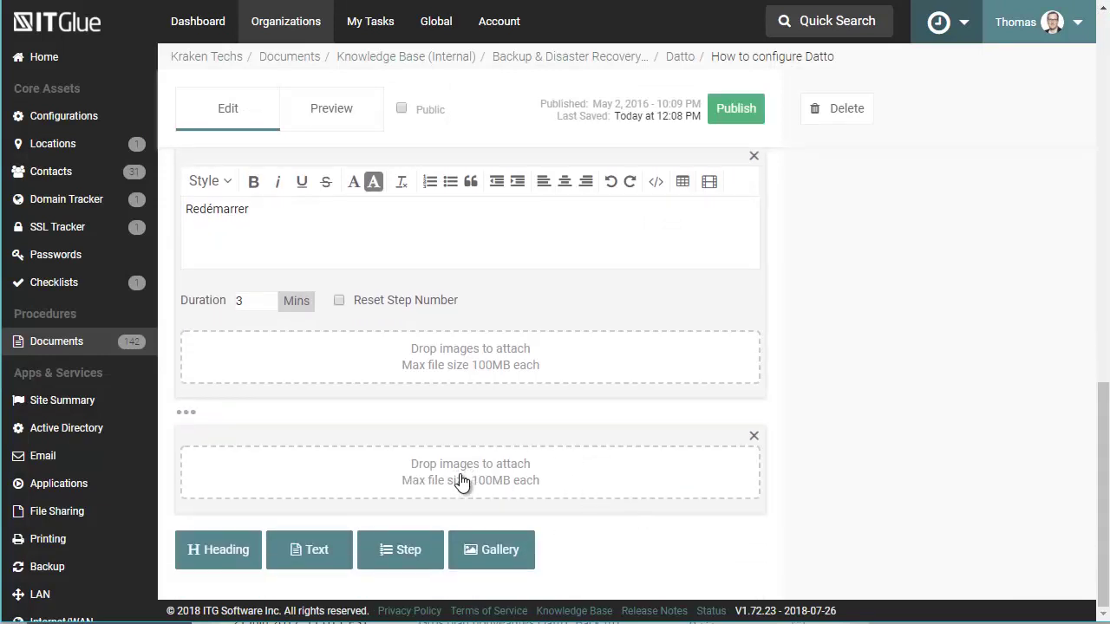
left_click(753, 437)
left_click(732, 244)
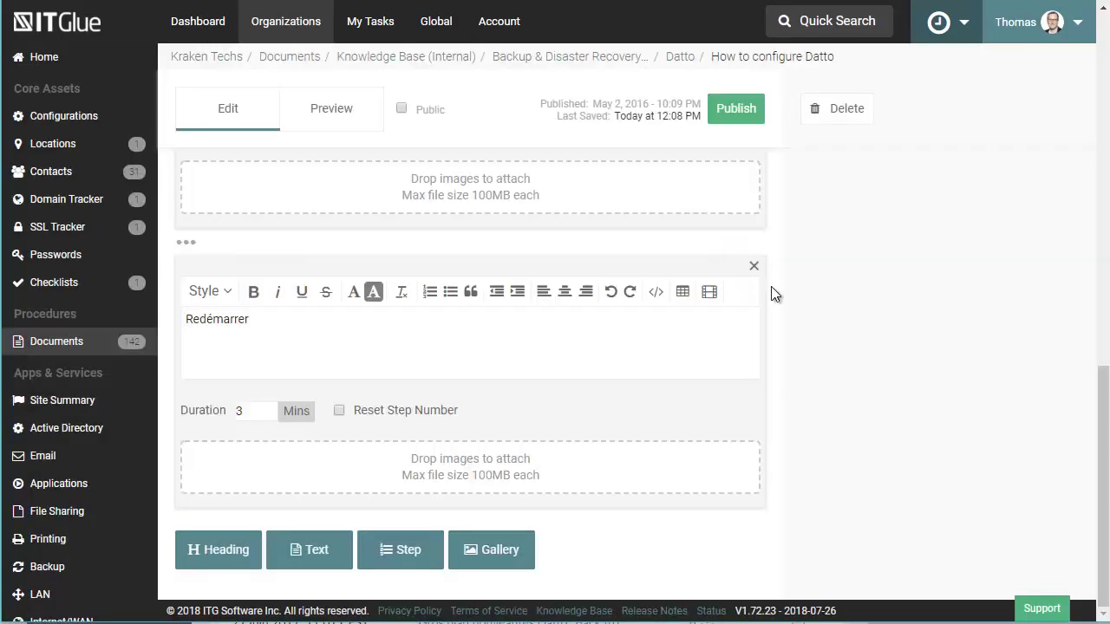
Step: View the HTML source of the "Redémarrer" step and close it without saving
left_click(658, 294)
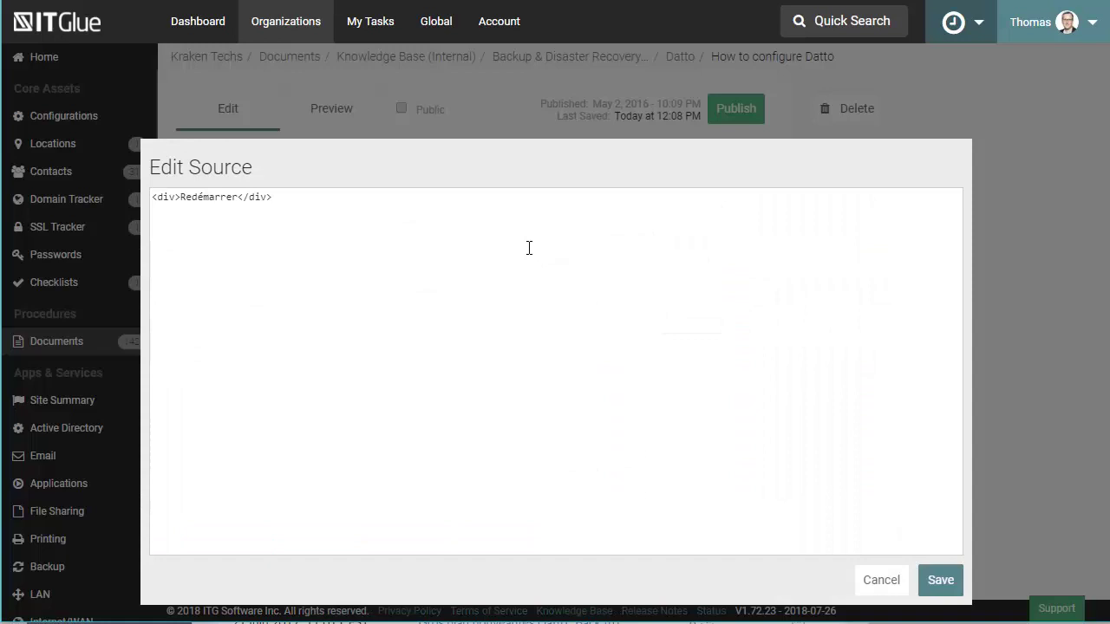
left_click(362, 198)
left_click(881, 581)
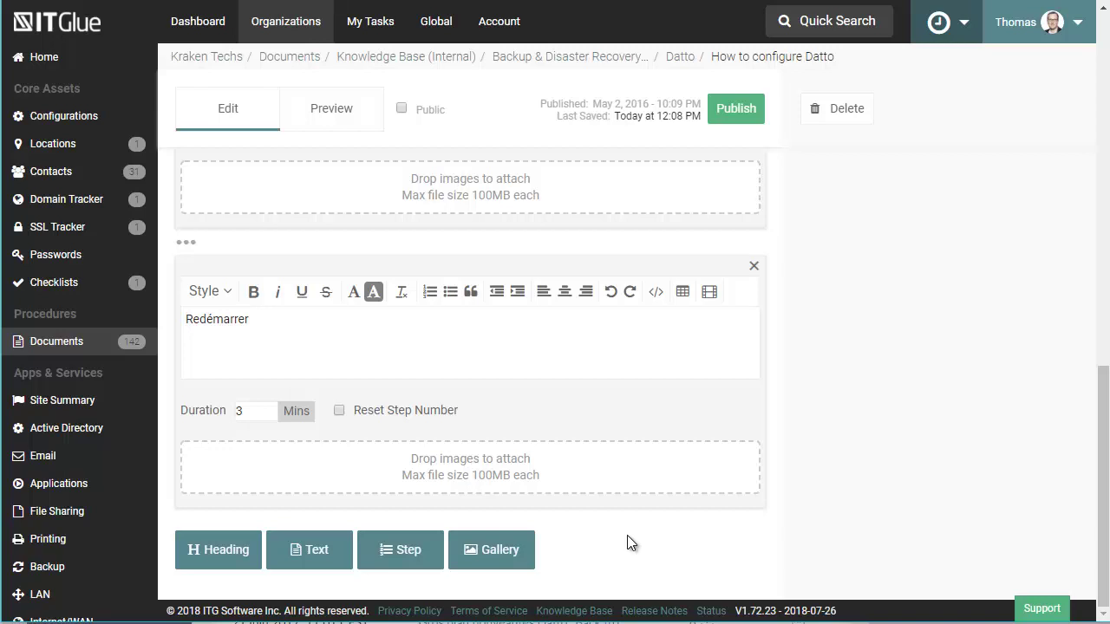
Step: Preview the whole document once more and return to editing it
scroll(627, 535, "up", 12)
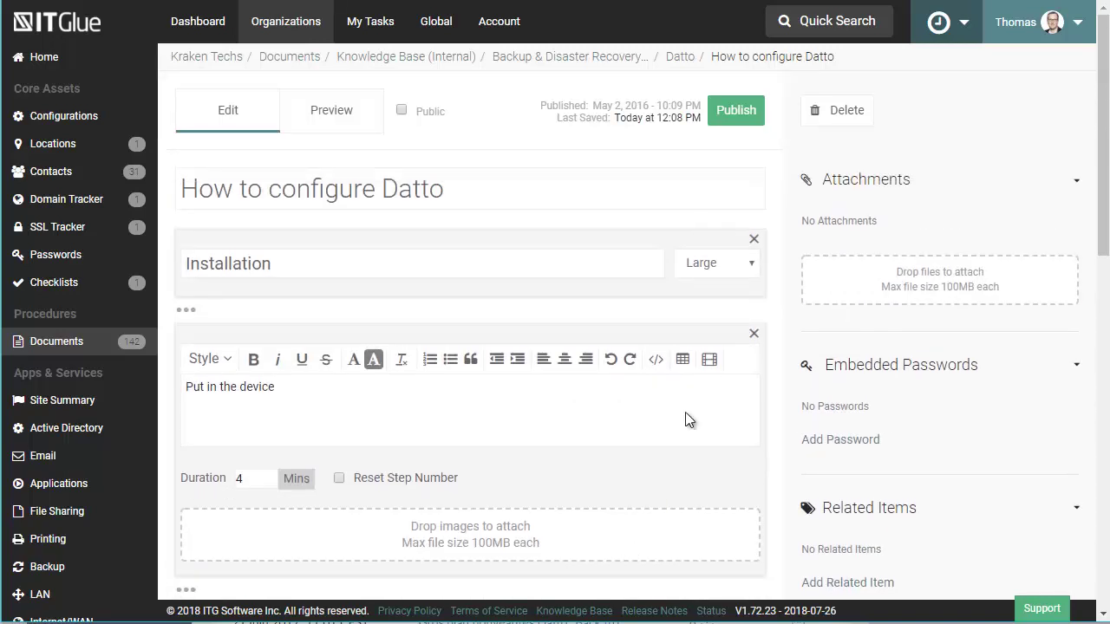
left_click(331, 116)
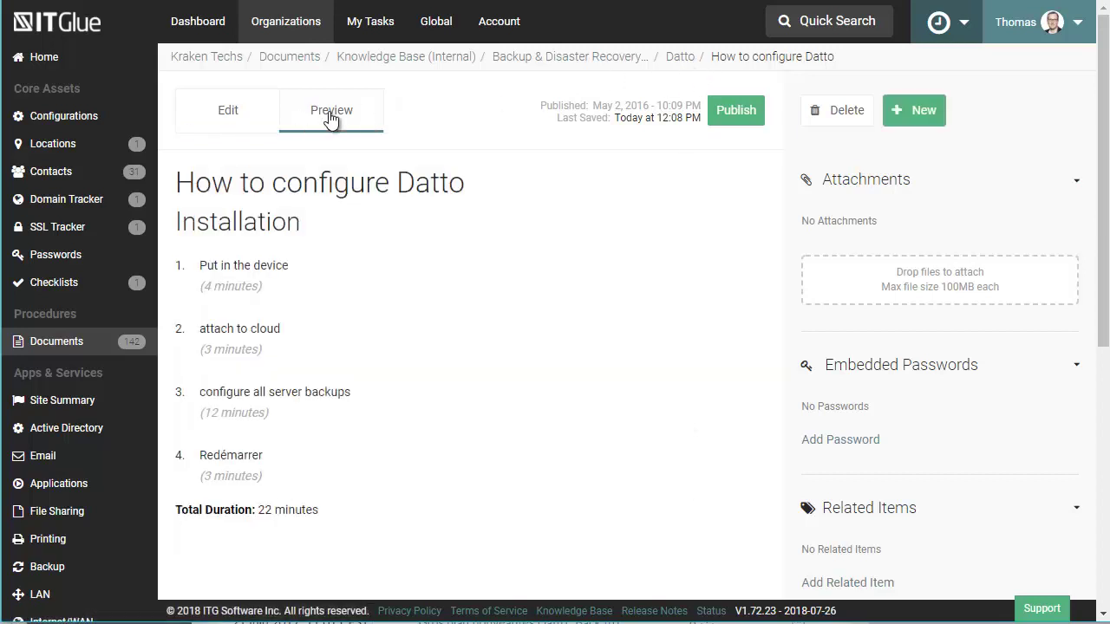
left_click(224, 113)
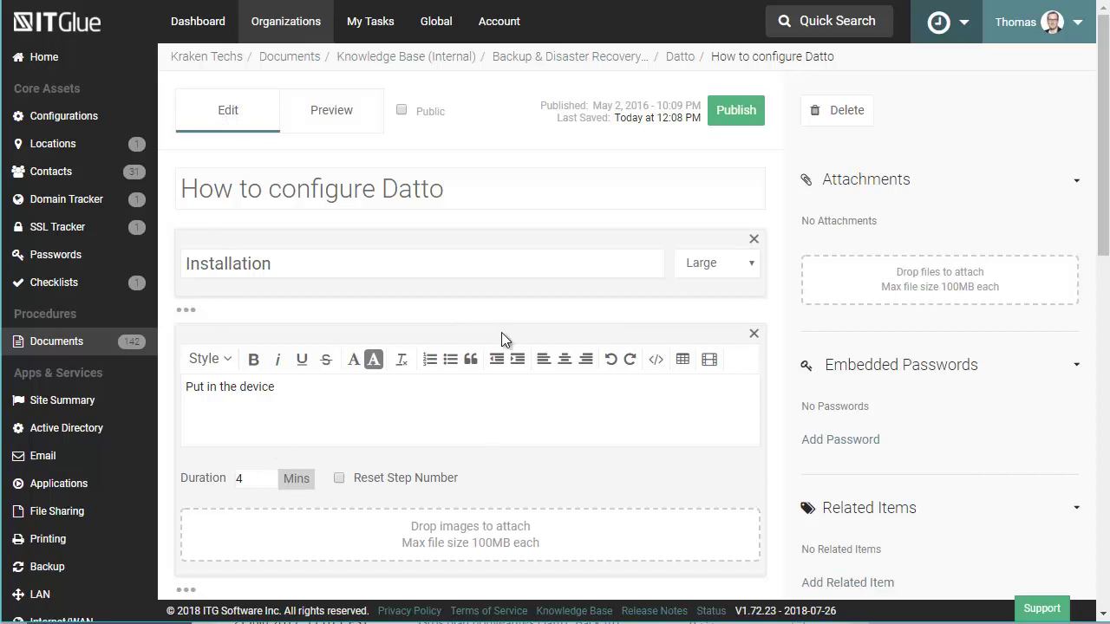
Step: Mark the "How to configure Datto" document as public and publish it
scroll(552, 421, "down", 3)
scroll(543, 411, "up", 3)
left_click(399, 109)
left_click(729, 116)
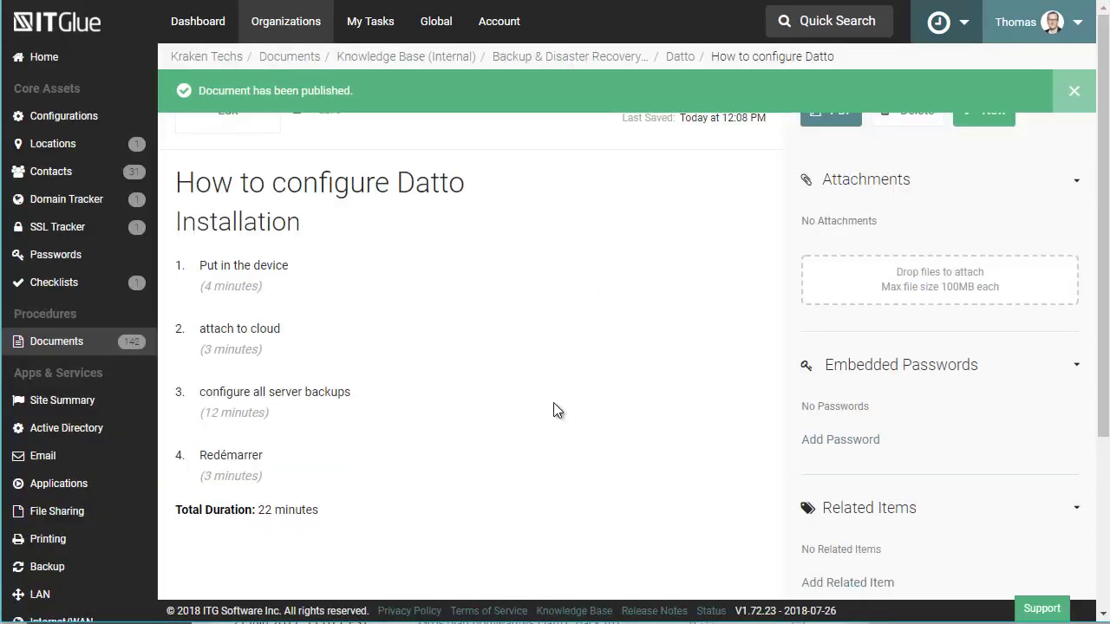
Step: Go to the Datto folder, open the public page of "How to configure Datto", examine its address and content, and close it
left_click(680, 57)
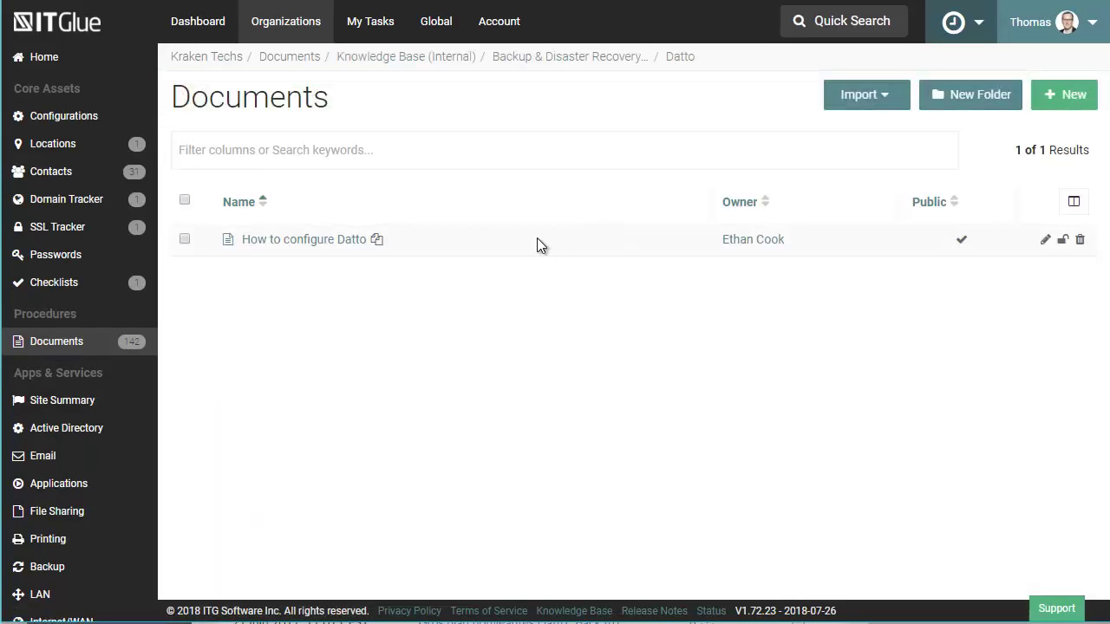
left_click(377, 241)
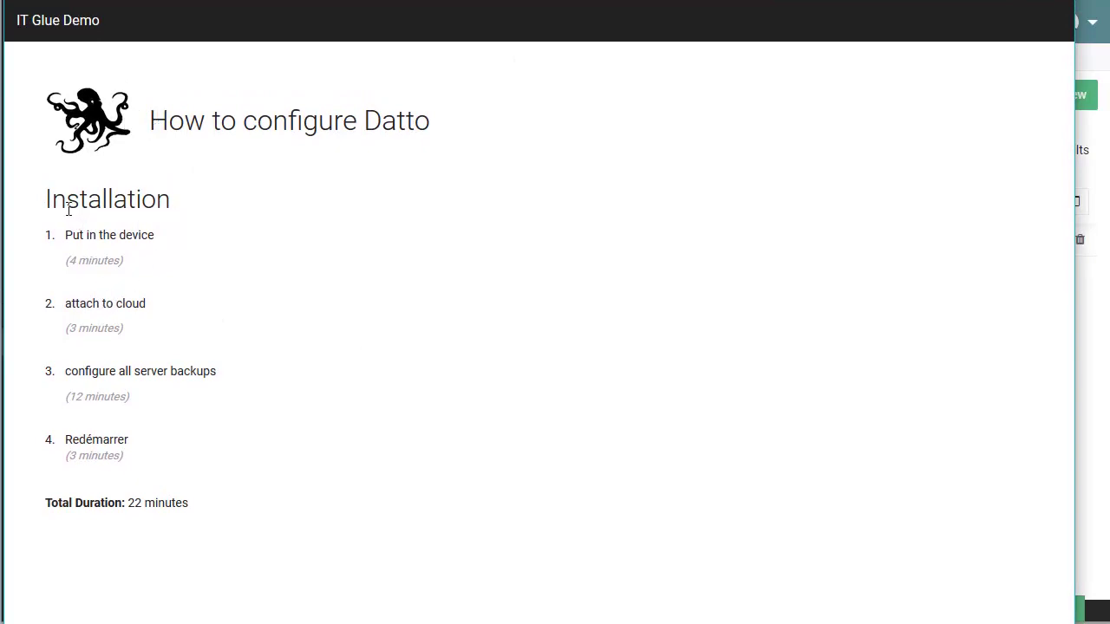
left_click_drag(55, 205, 170, 211)
left_click(141, 232)
key("F11")
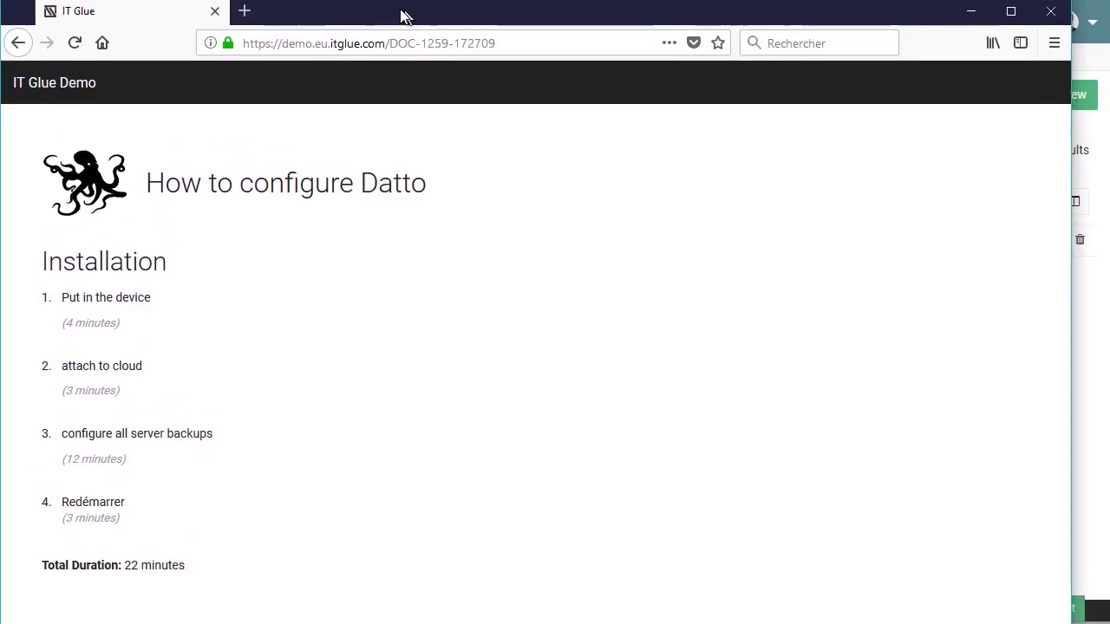
left_click_drag(406, 17, 409, 18)
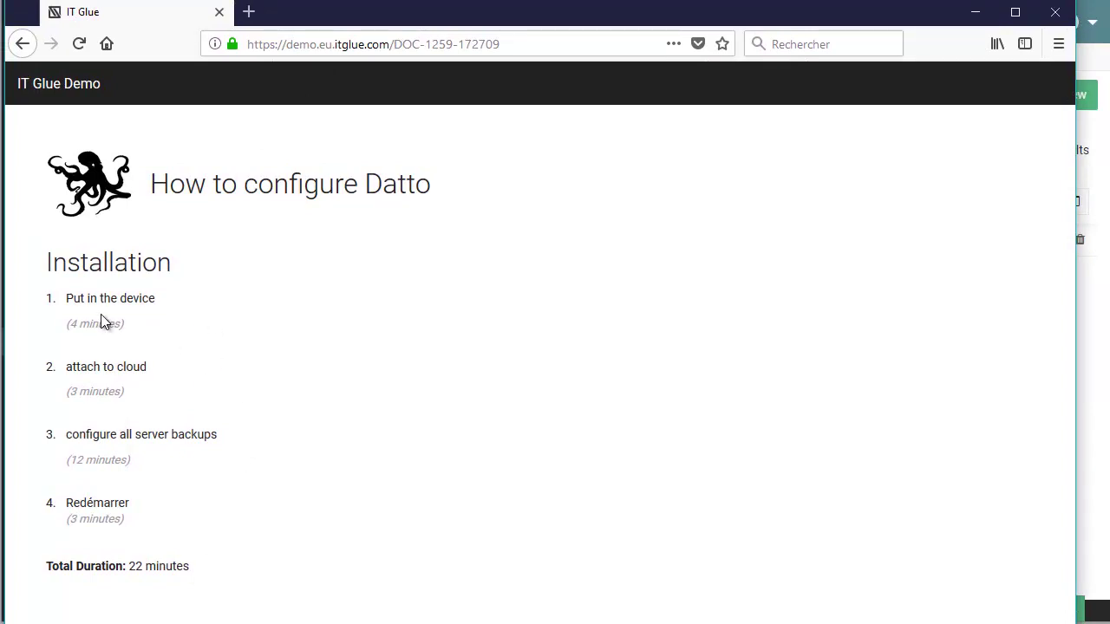
left_click(1056, 13)
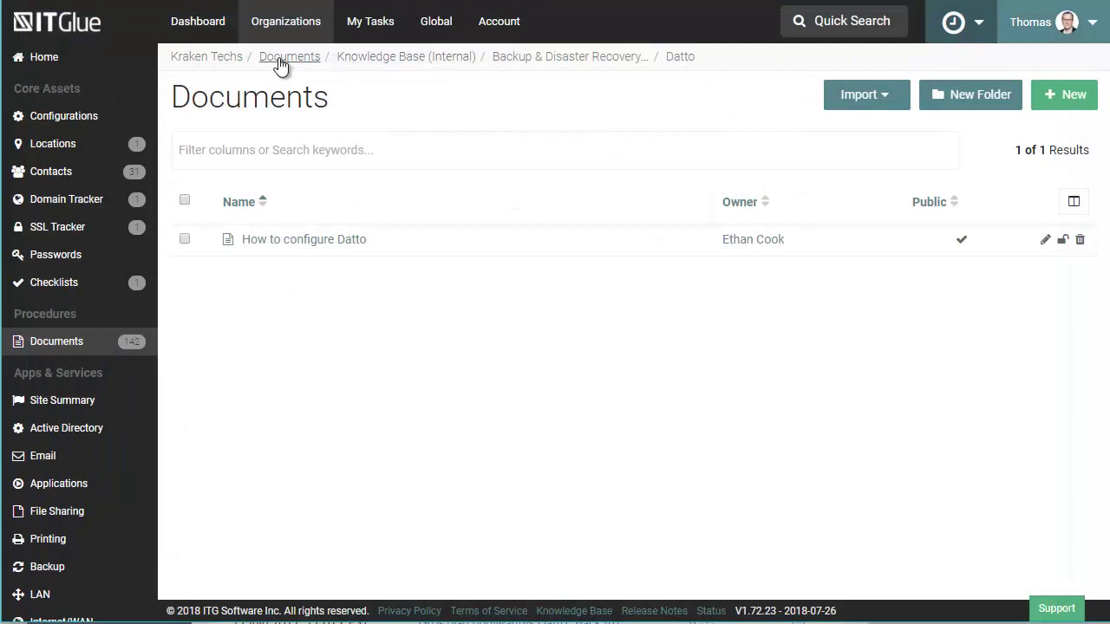
Step: Go to the Kraken Techs home page and open the HR folder in the organization's documents
left_click(210, 57)
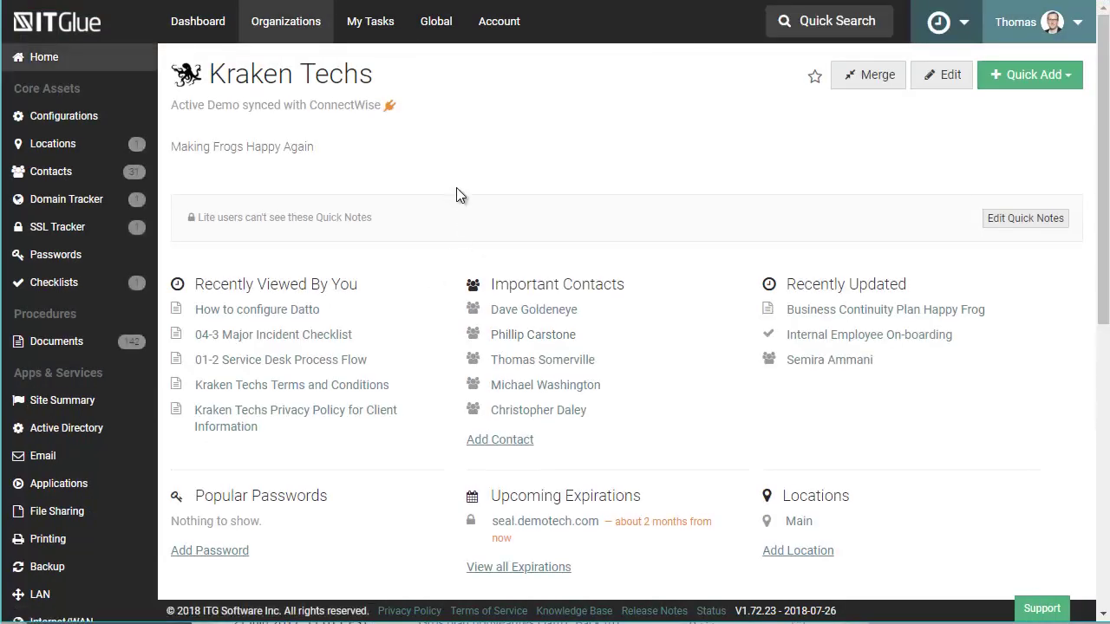
left_click(62, 340)
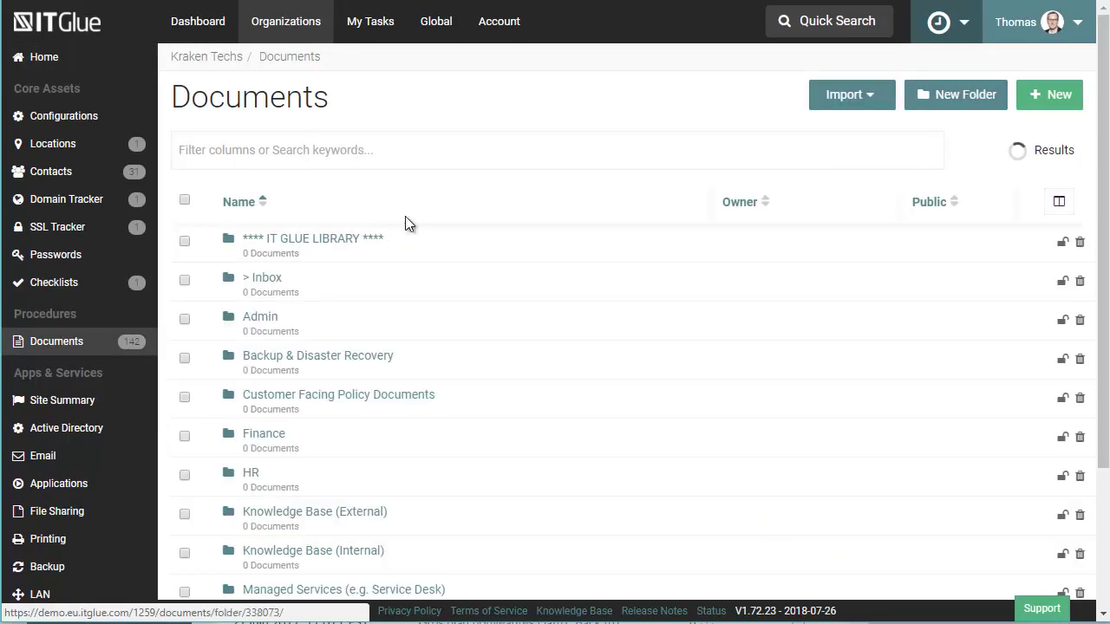
scroll(538, 446, "down", 2)
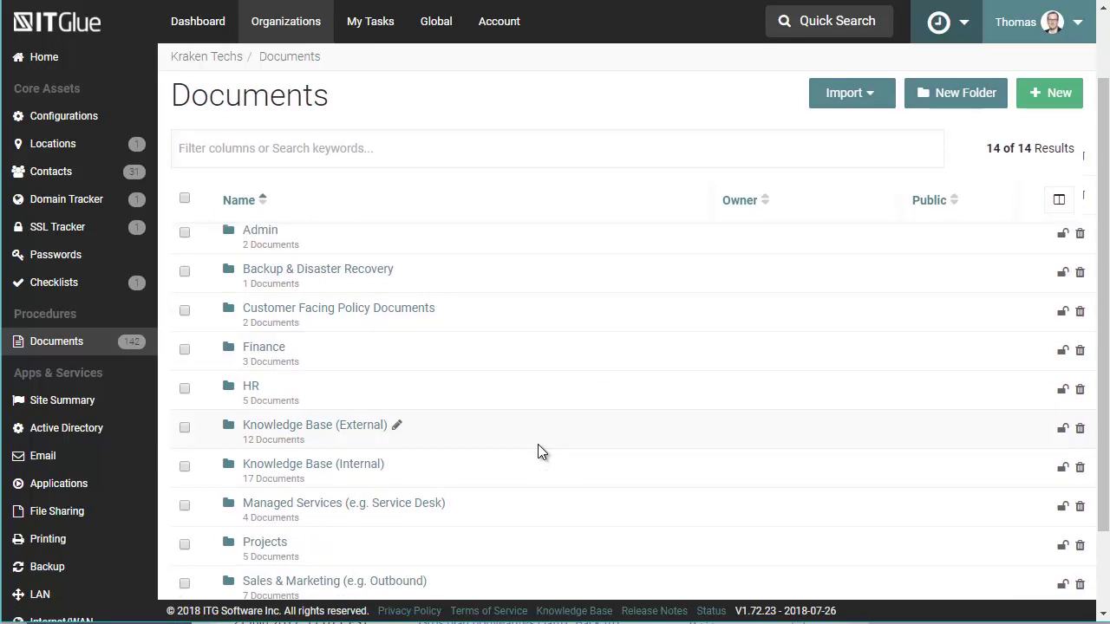
scroll(537, 447, "down", 3)
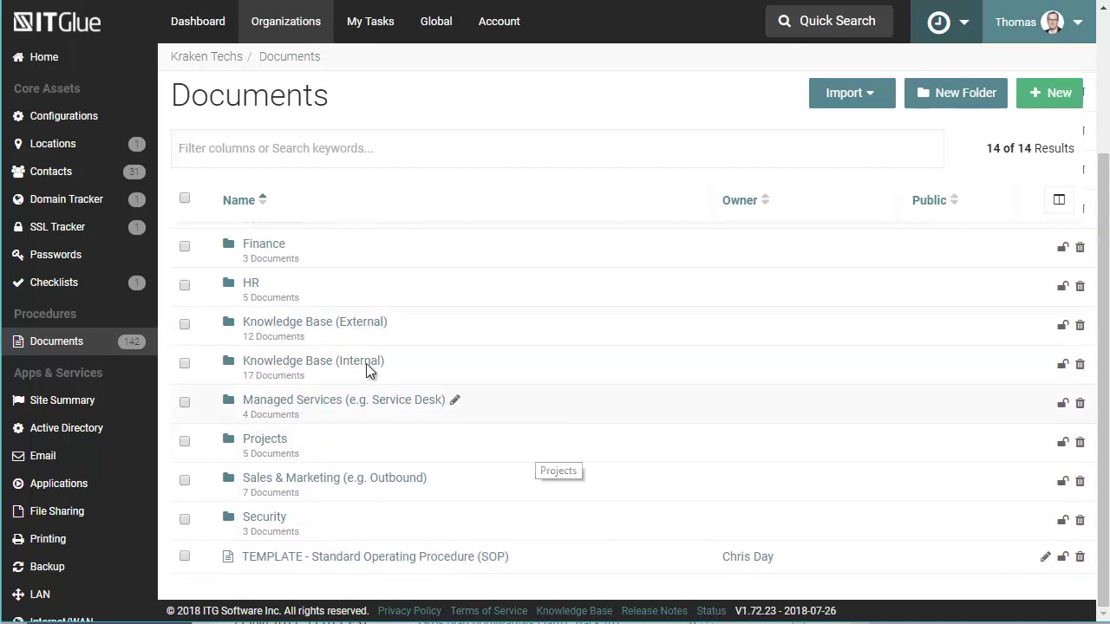
left_click(251, 285)
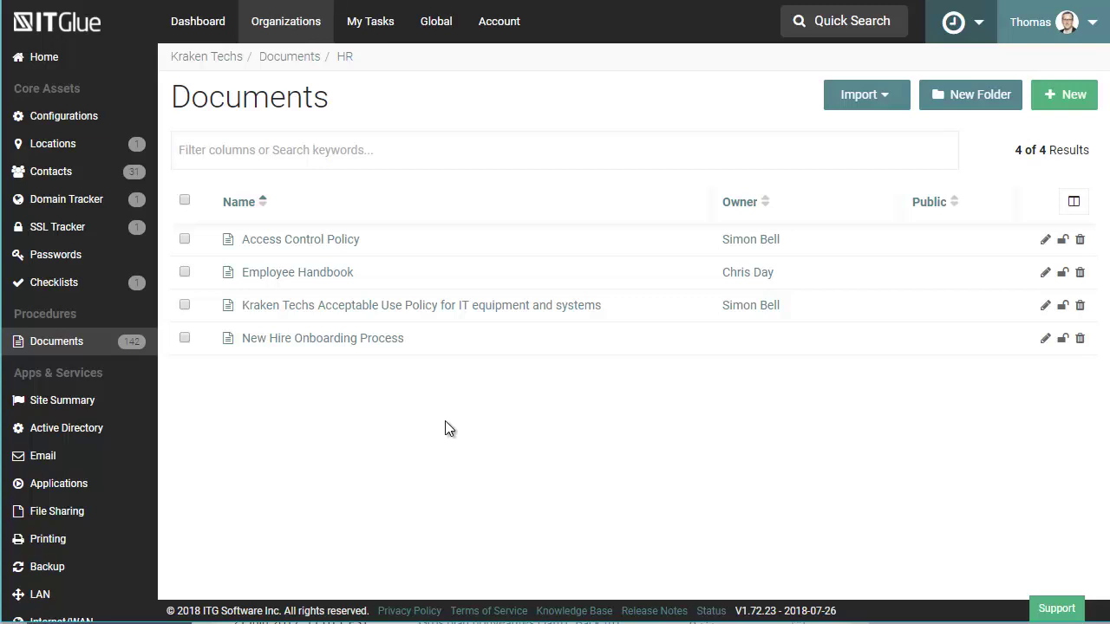
Step: View the "New Hire Onboarding Process" and "Employee Handbook" documents and return to the HR folder
left_click(324, 345)
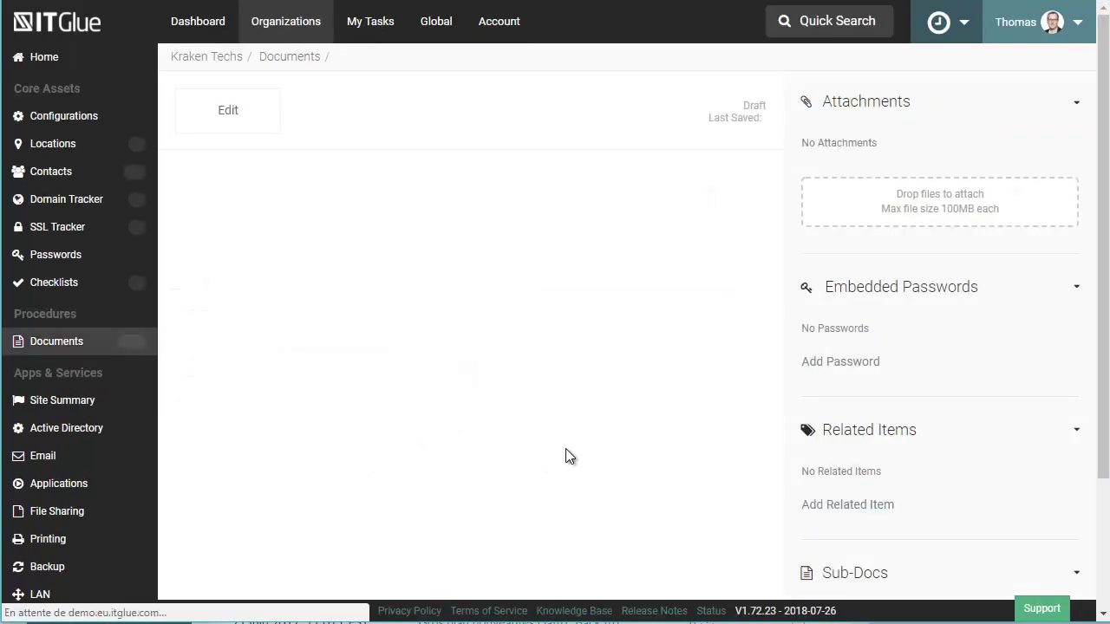
scroll(667, 252, "down", 3)
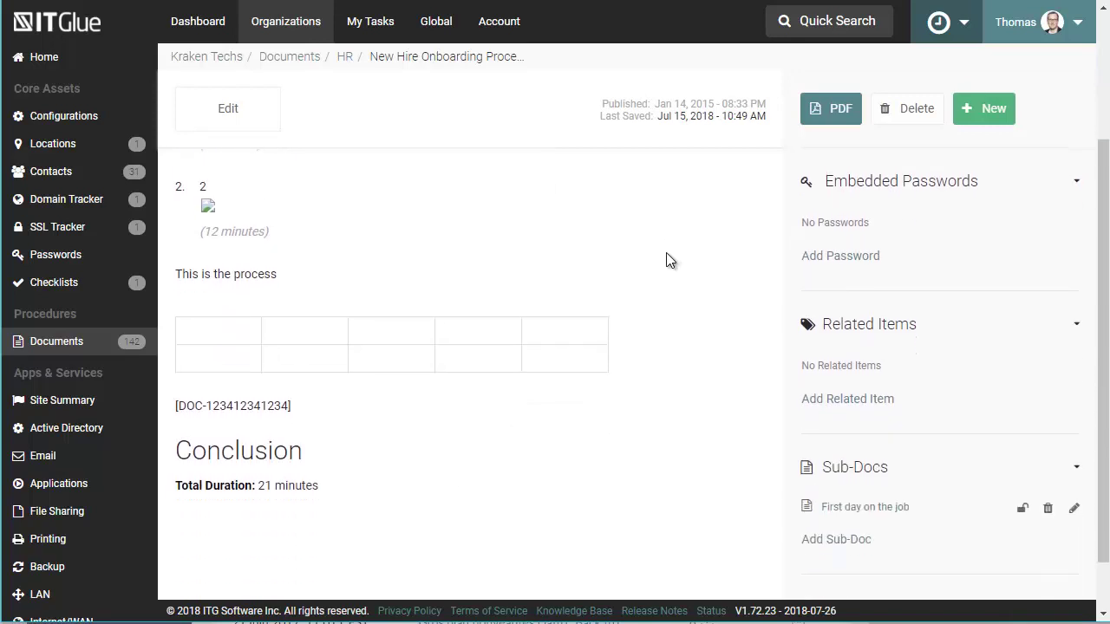
scroll(653, 325, "up", 3)
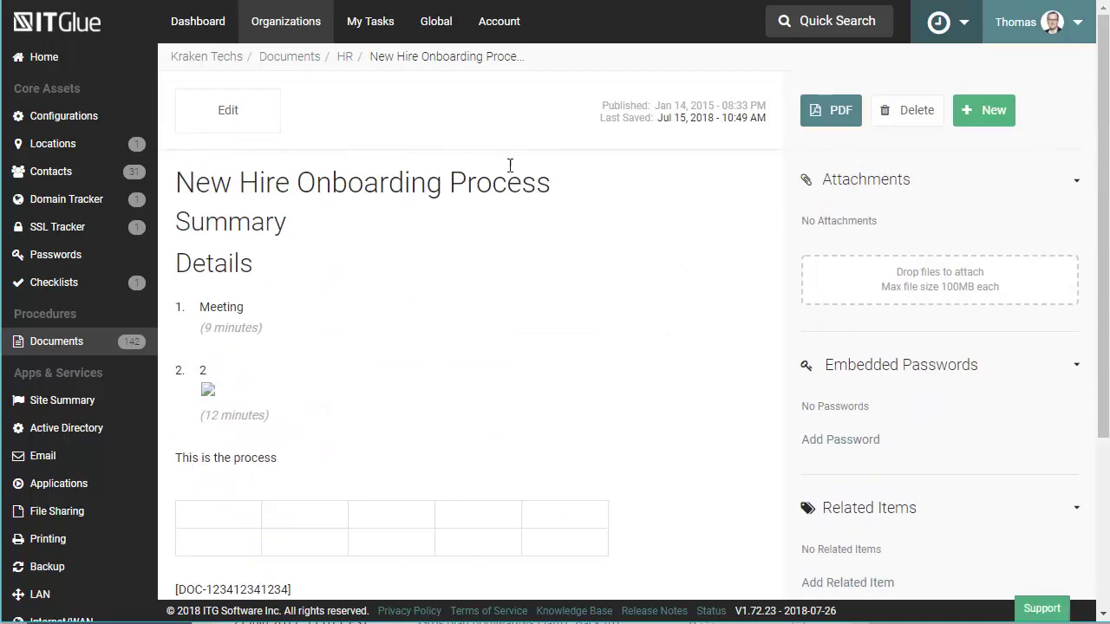
left_click(345, 56)
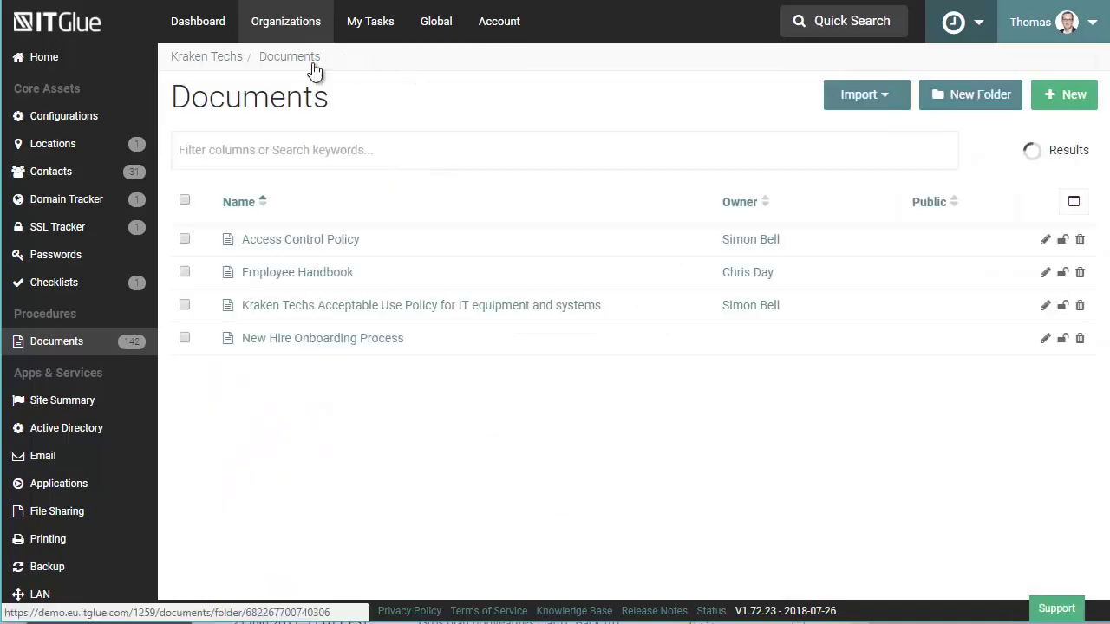
left_click(305, 274)
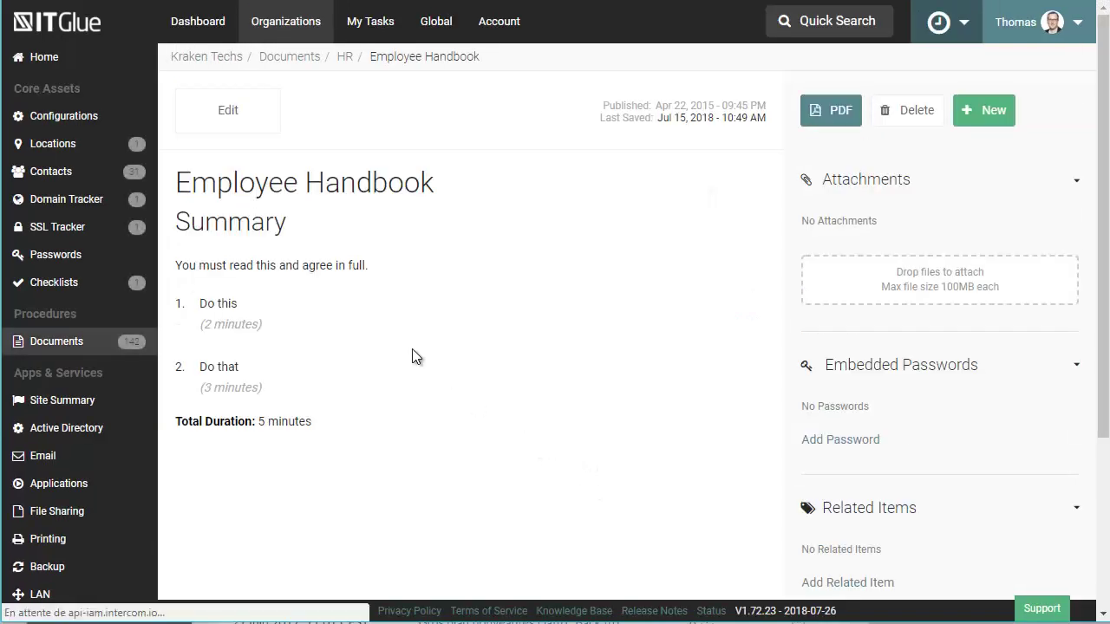
left_click(345, 57)
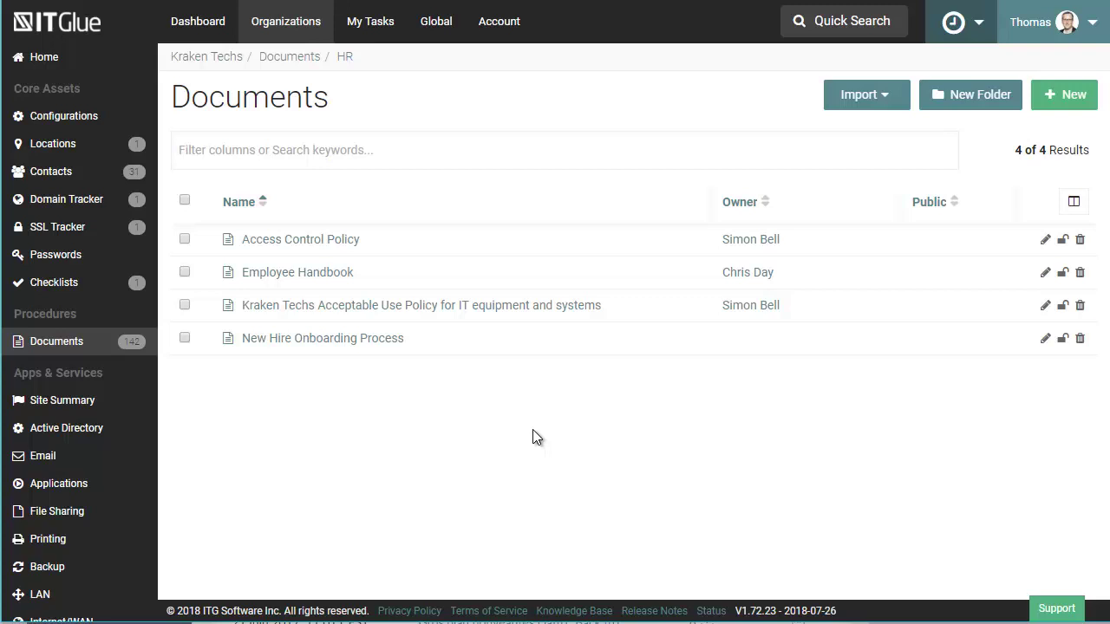
Step: Open "Kraken Techs Privacy Policy for Client Information" in the Customer Facing Policy Documents folder and skim its content
left_click(292, 57)
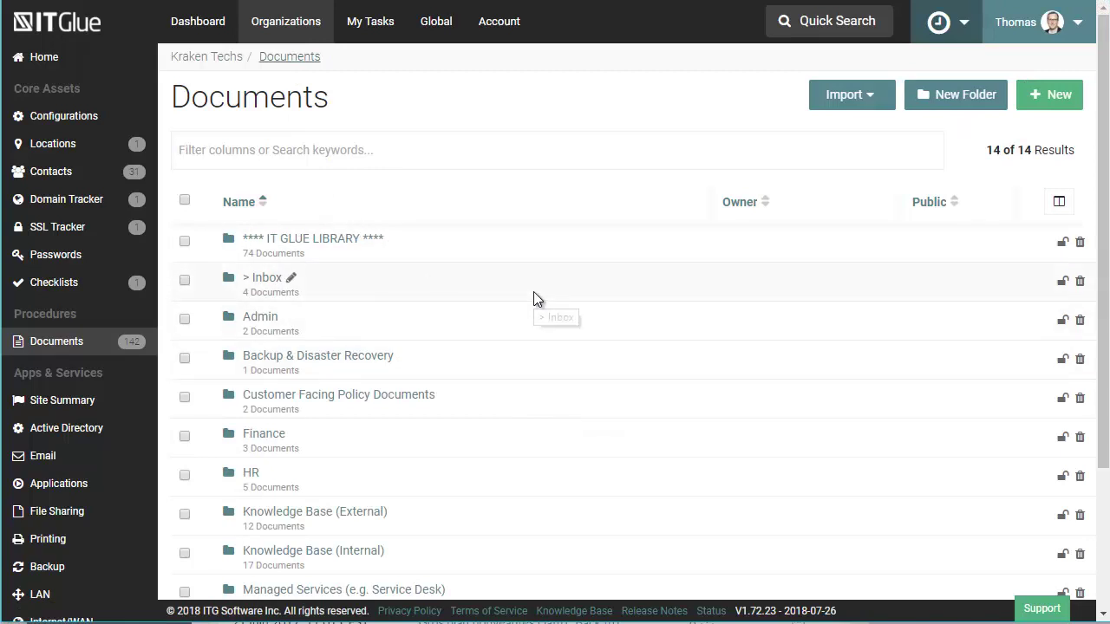
left_click(326, 397)
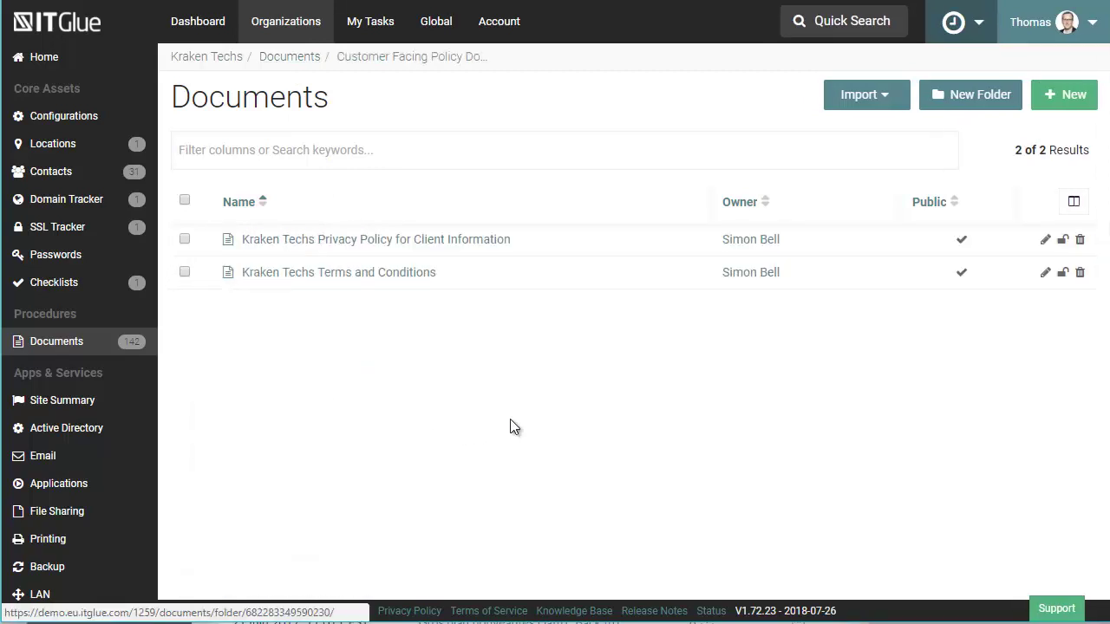
left_click(389, 239)
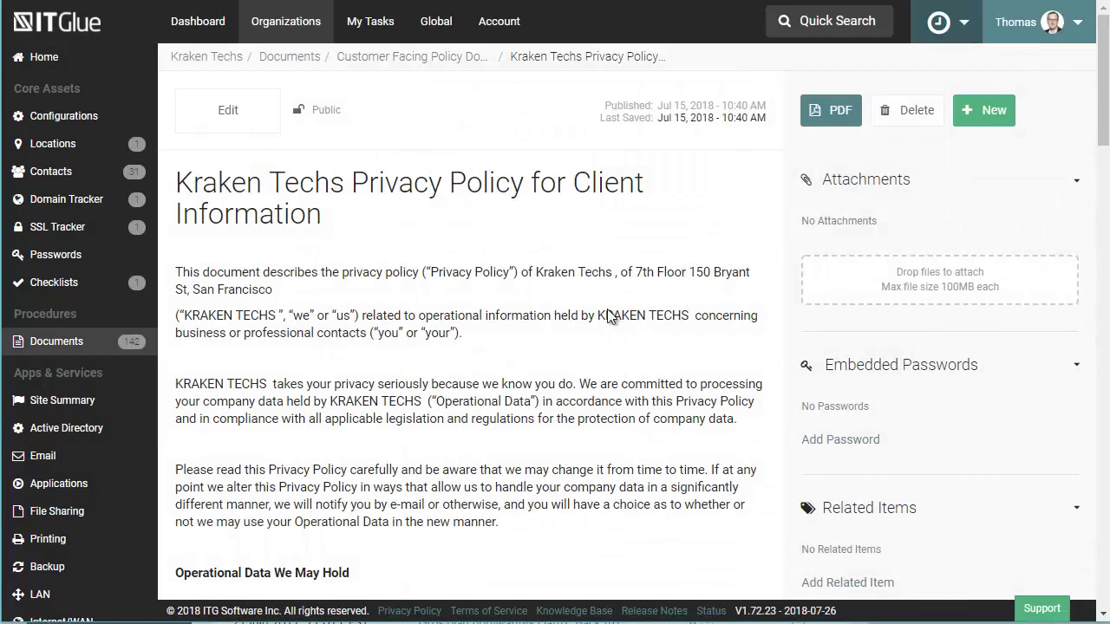
scroll(620, 347, "down", 4)
scroll(628, 356, "down", 10)
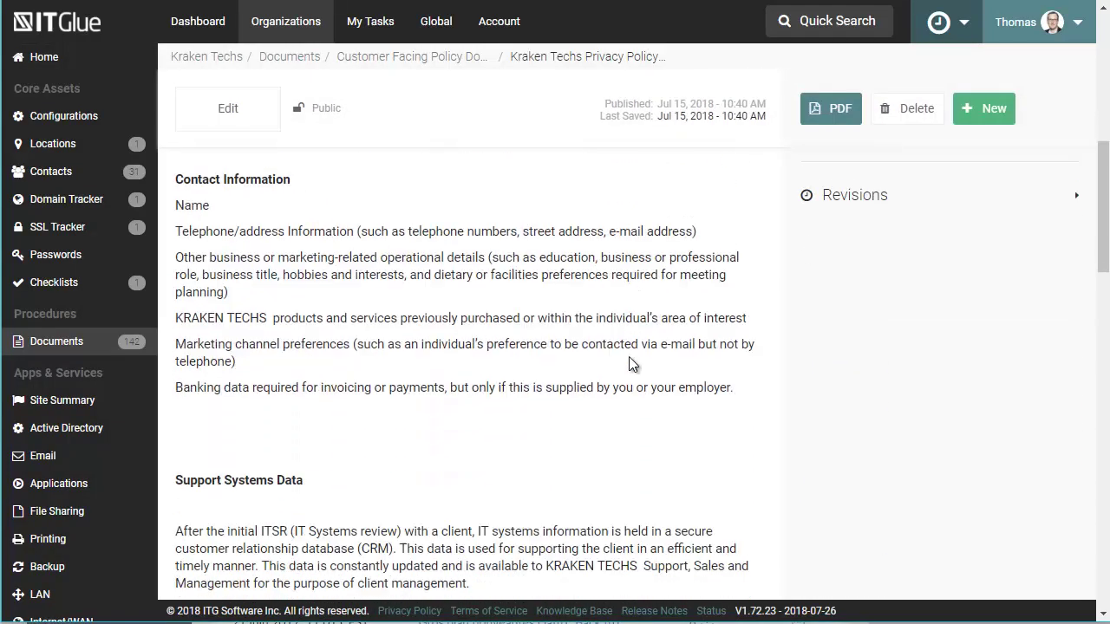
scroll(631, 377, "down", 5)
scroll(634, 390, "up", 20)
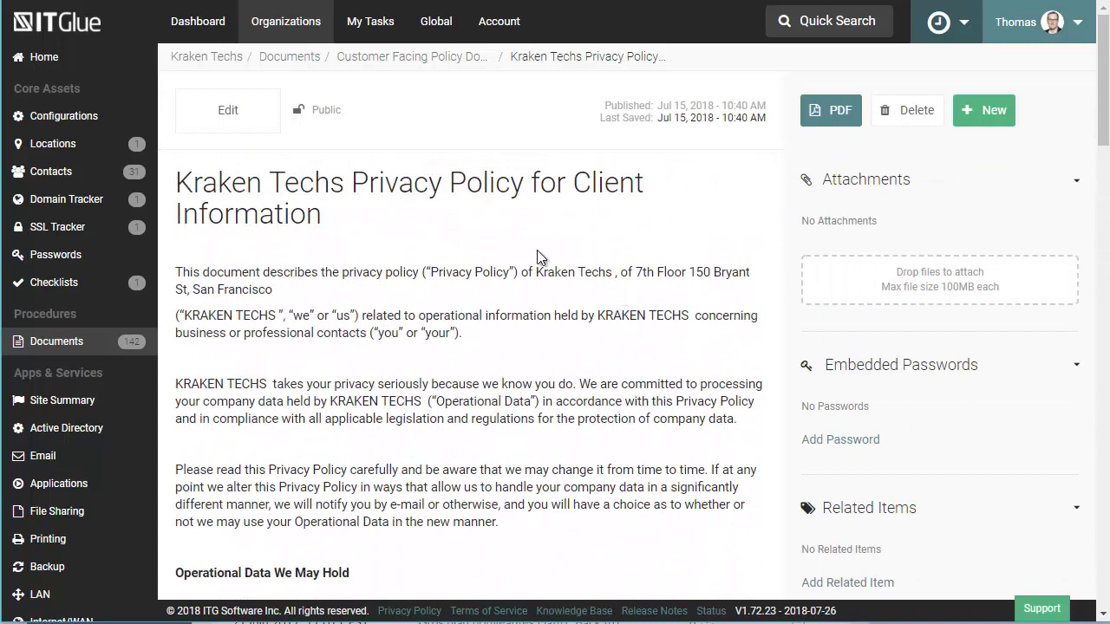
Step: Open "Polycom VVX 500 Handset Product Manual" in the Polycom folder under Knowledge Base (External), Vendor Management, and read its note
left_click(43, 347)
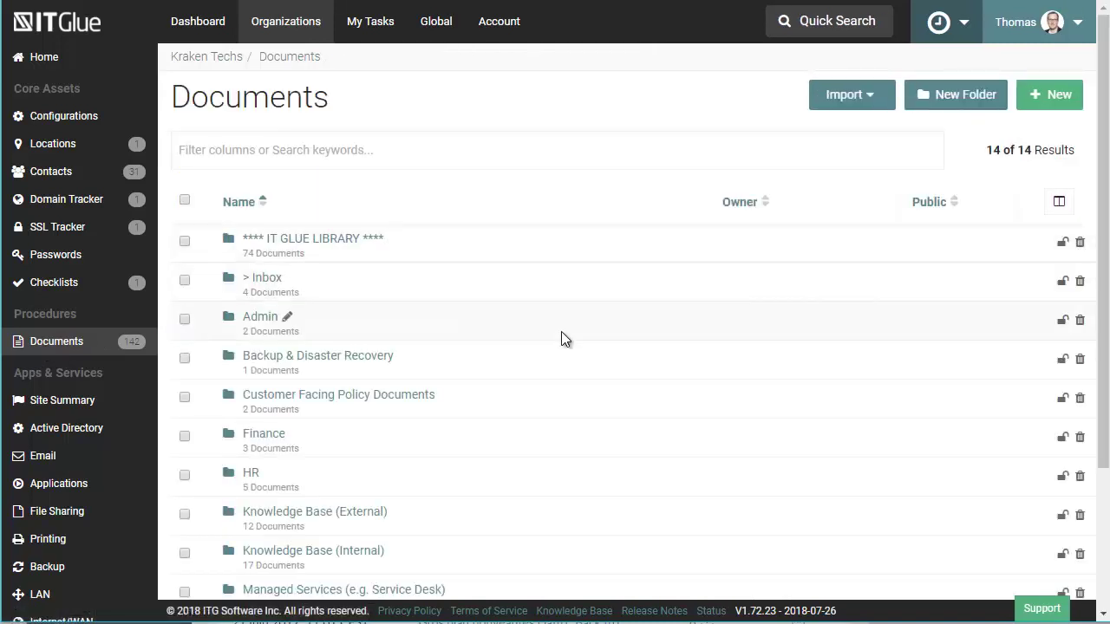
scroll(561, 335, "down", 2)
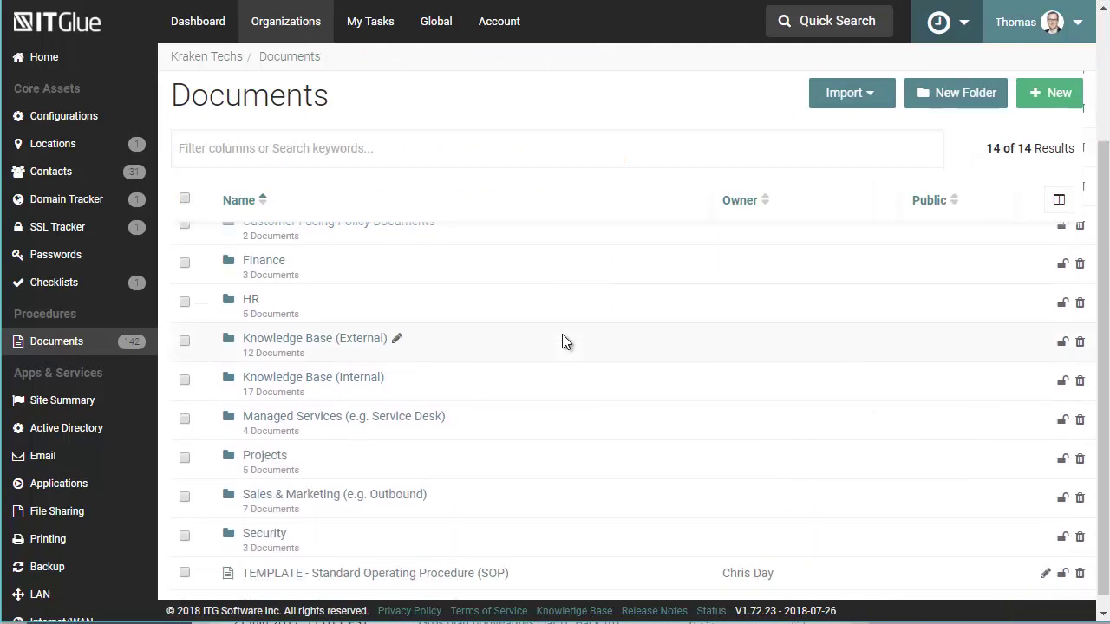
left_click(337, 343)
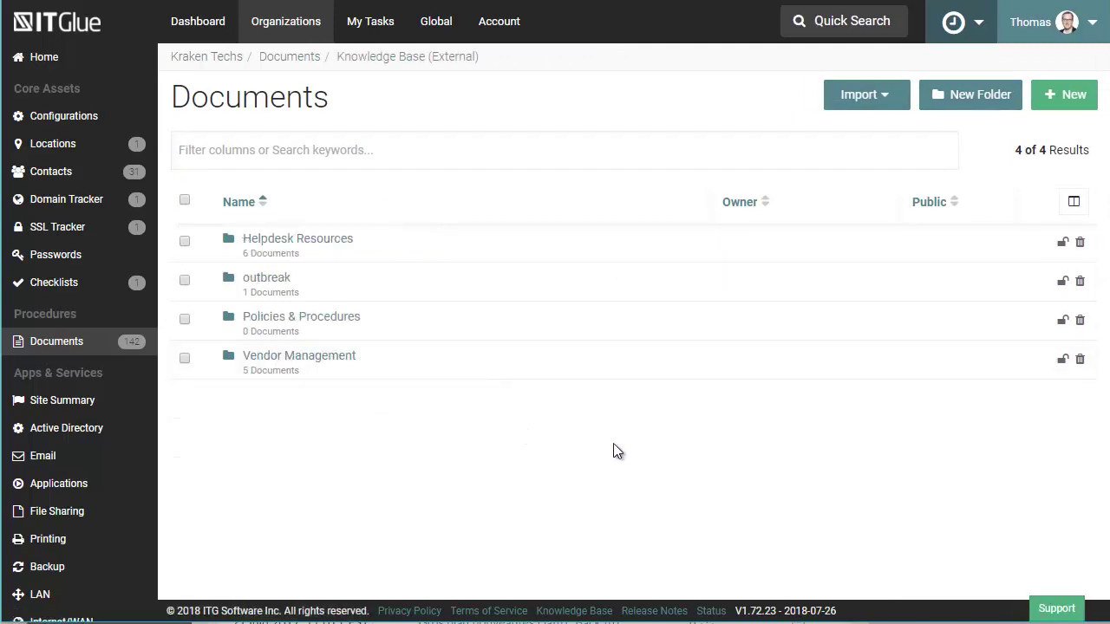
left_click(274, 363)
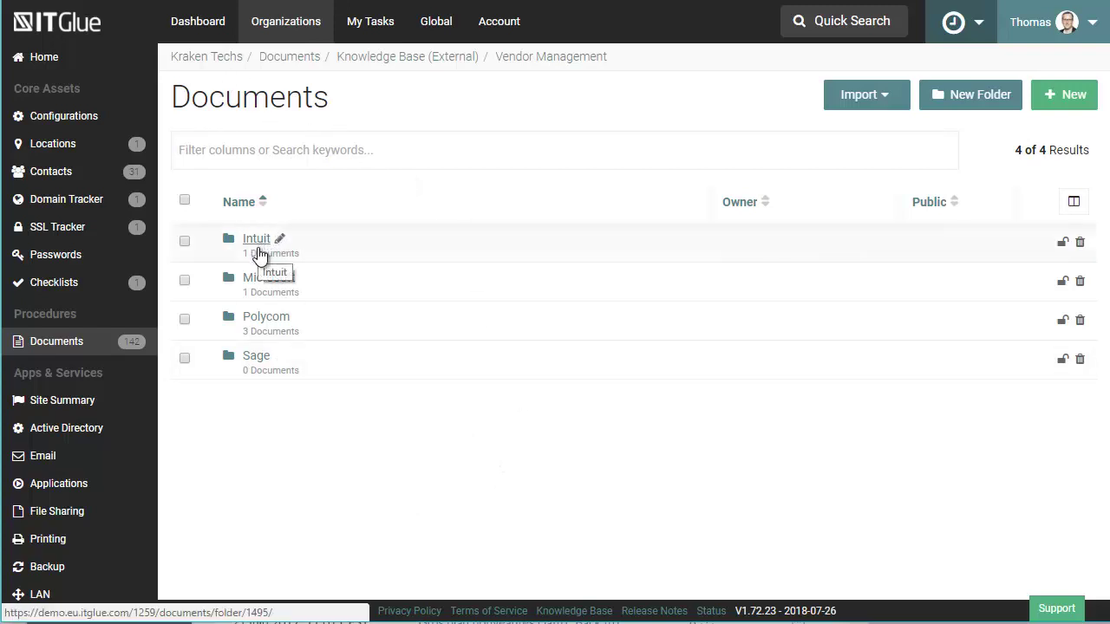
left_click(265, 318)
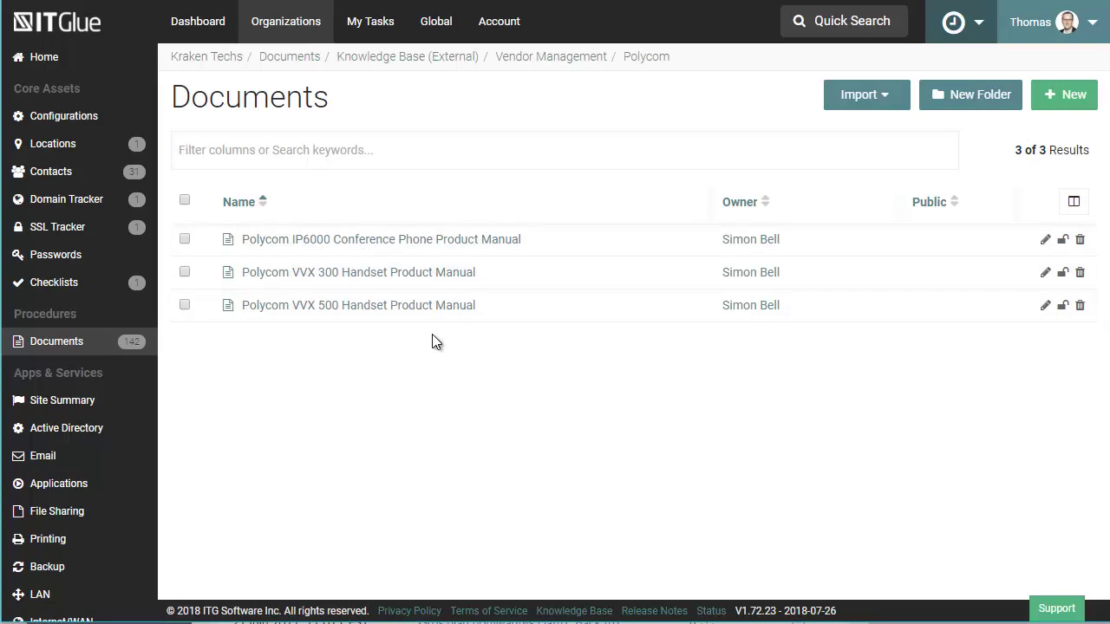
left_click(415, 308)
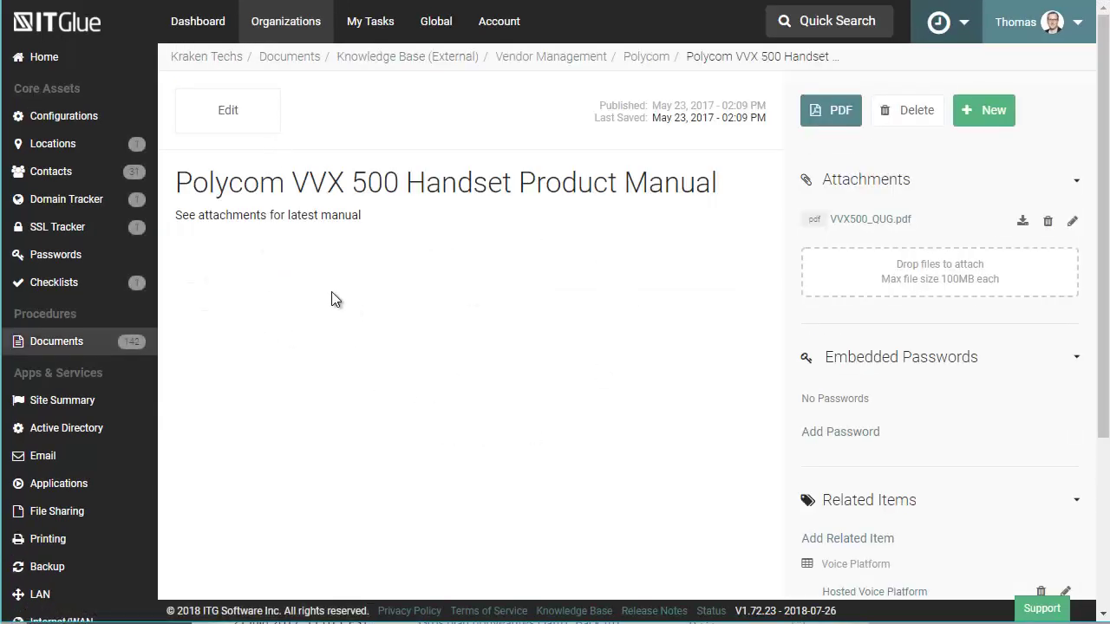
left_click_drag(176, 215, 351, 216)
left_click(351, 217)
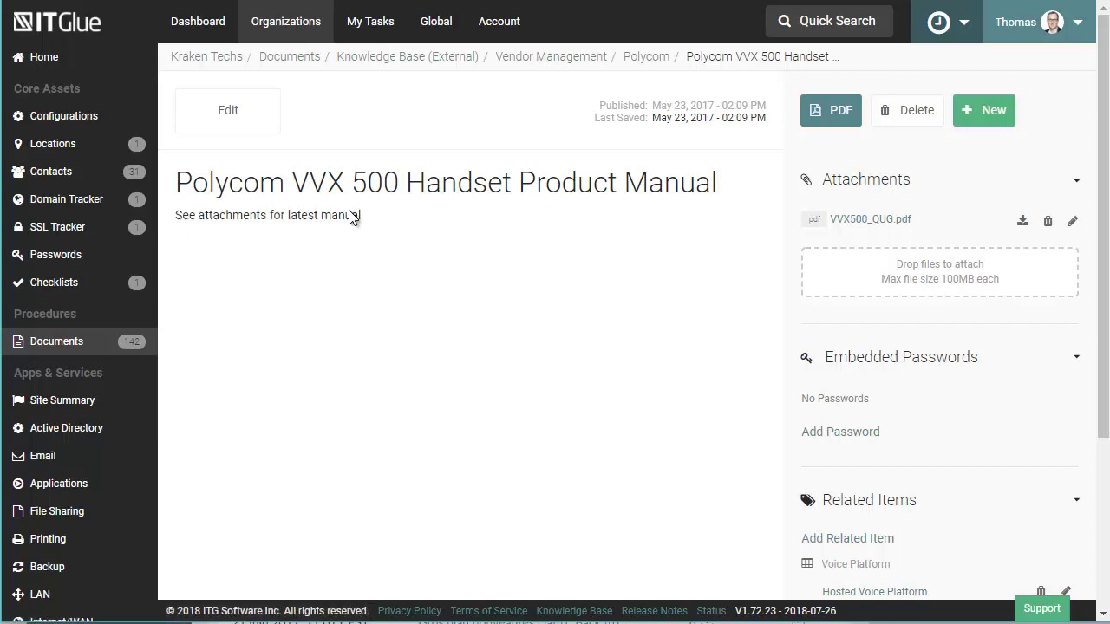
Step: Open the attached VVX500_QUG.pdf, skim its first pages, and return to the document
left_click(865, 220)
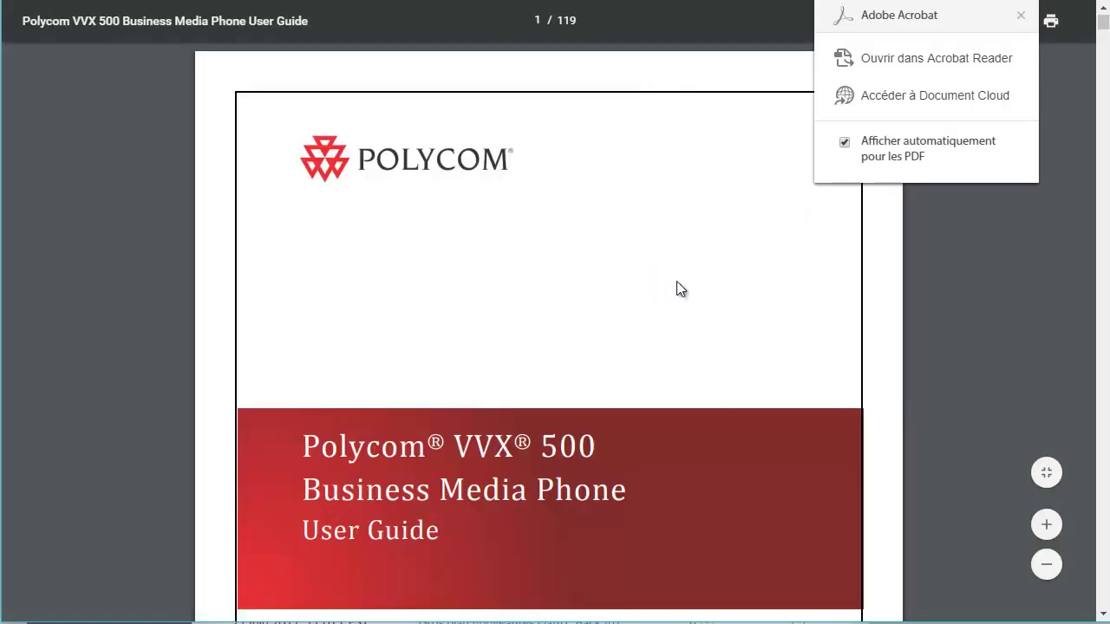
scroll(729, 280, "down", 10)
scroll(729, 280, "up", 8)
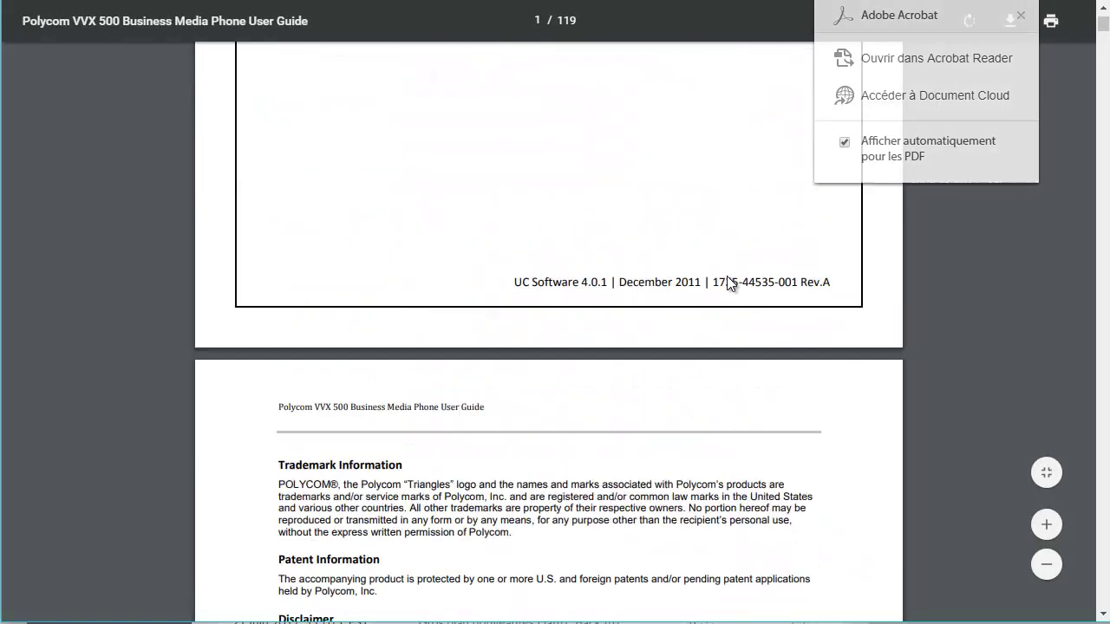
scroll(726, 279, "up", 5)
key("alt+Left")
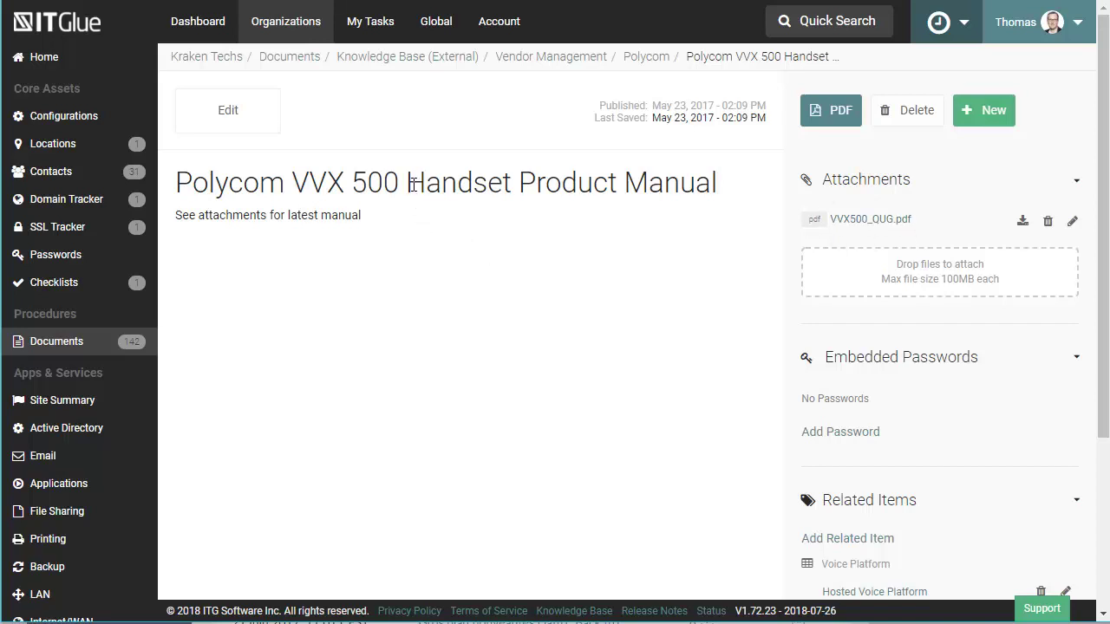
Step: Return to the organization's top-level Documents list and look over its folders
left_click(446, 60)
left_click(295, 61)
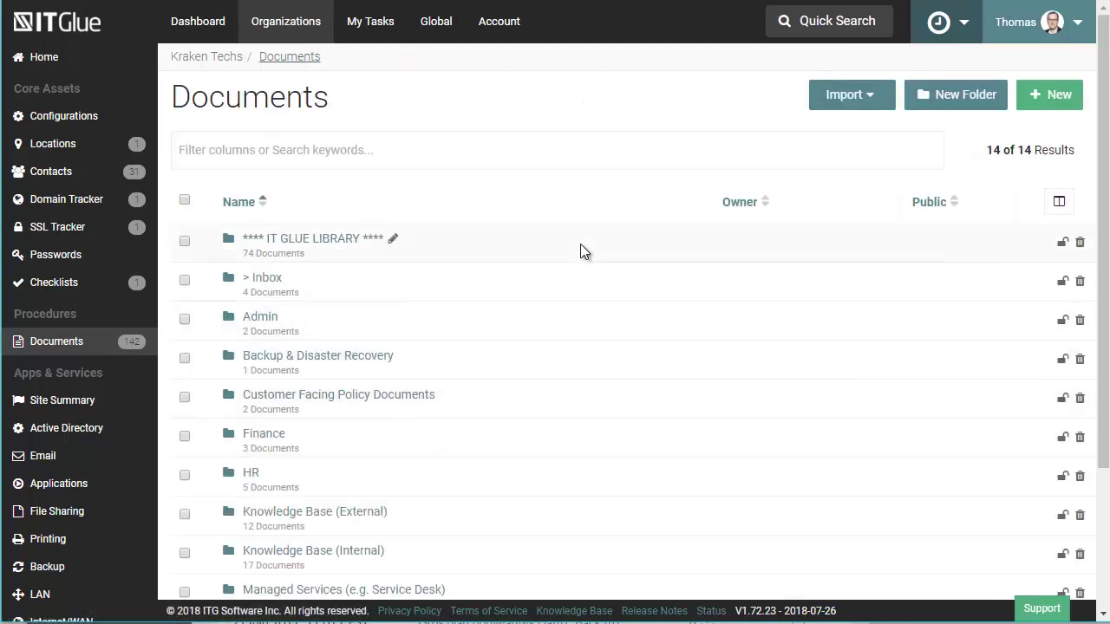
scroll(621, 422, "down", 2)
scroll(621, 421, "up", 2)
Step: Search globally for "happy", open the Happy Frog organization, and look over its Documents folders
left_click(827, 22)
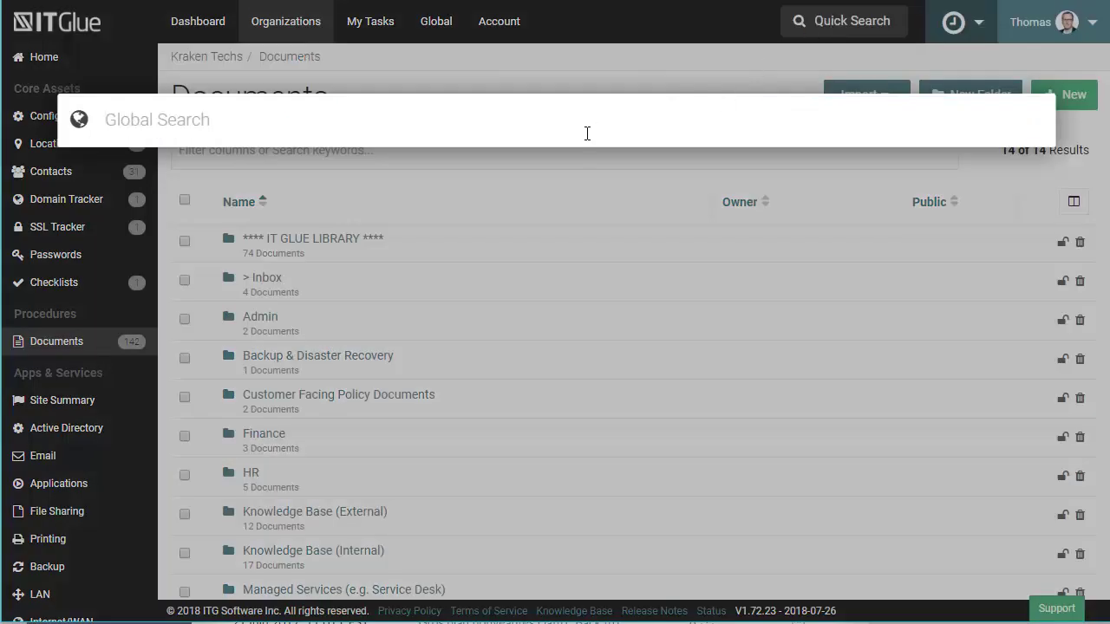
type("happy")
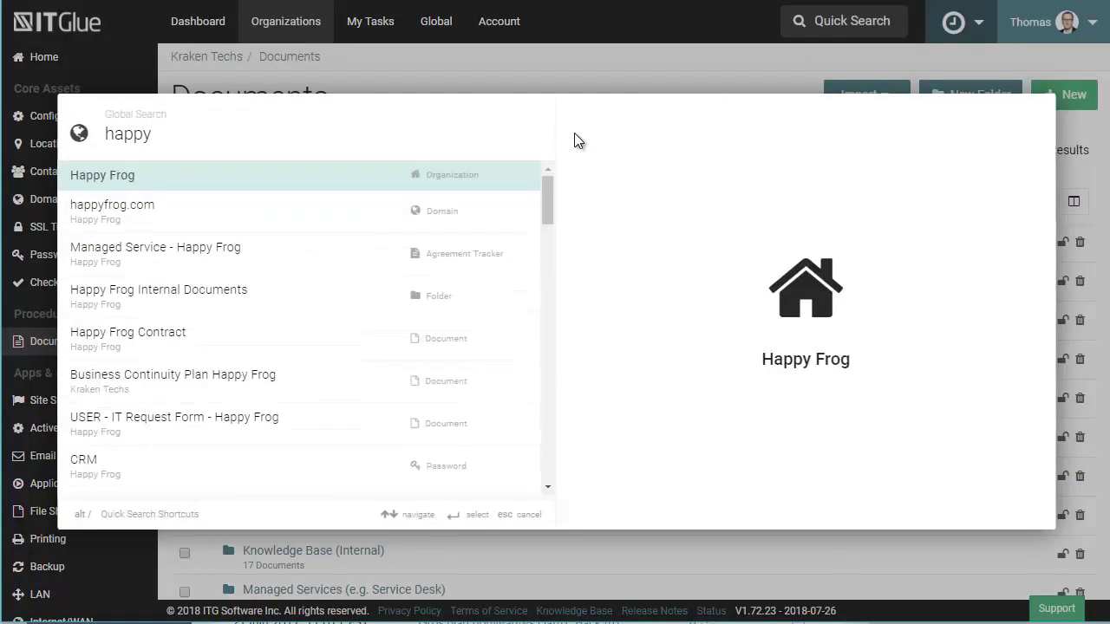
left_click(414, 177)
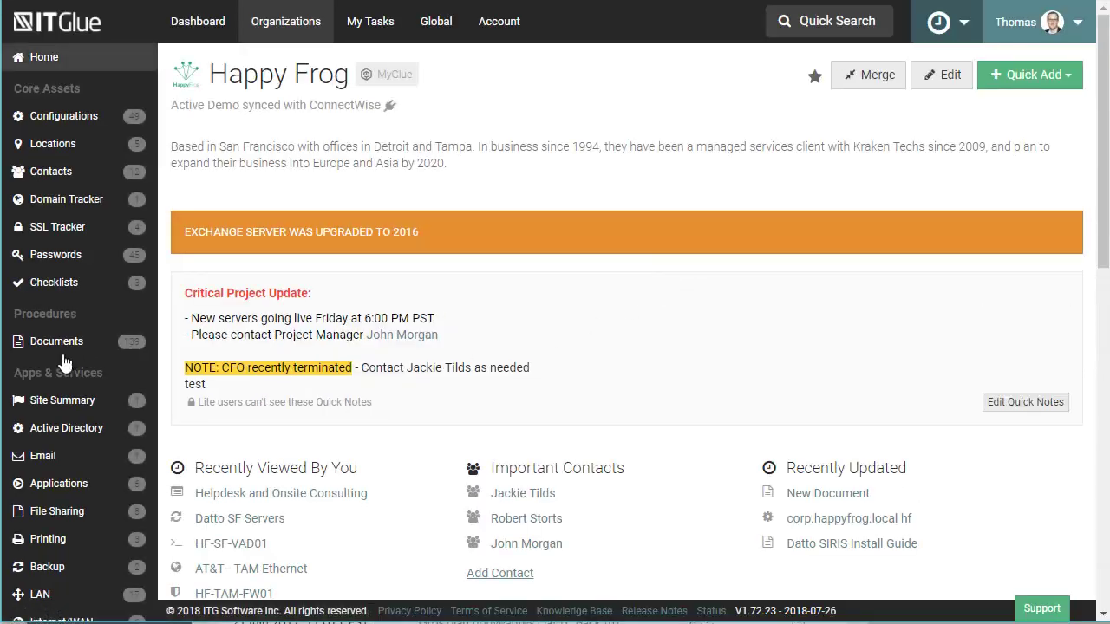
left_click(54, 340)
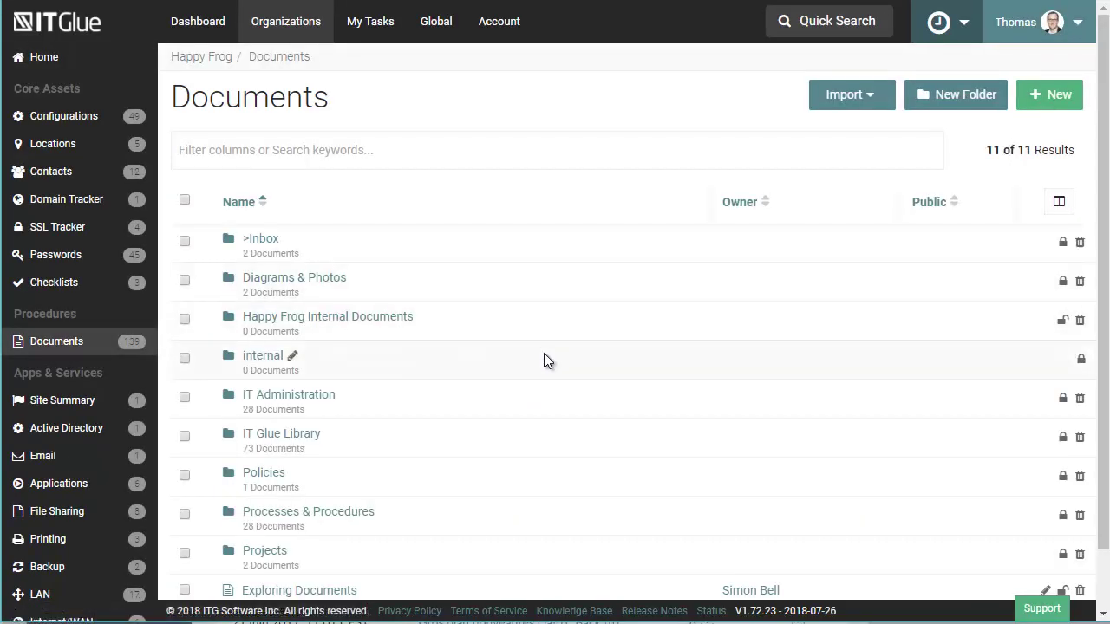
scroll(543, 355, "down", 2)
scroll(542, 438, "up", 2)
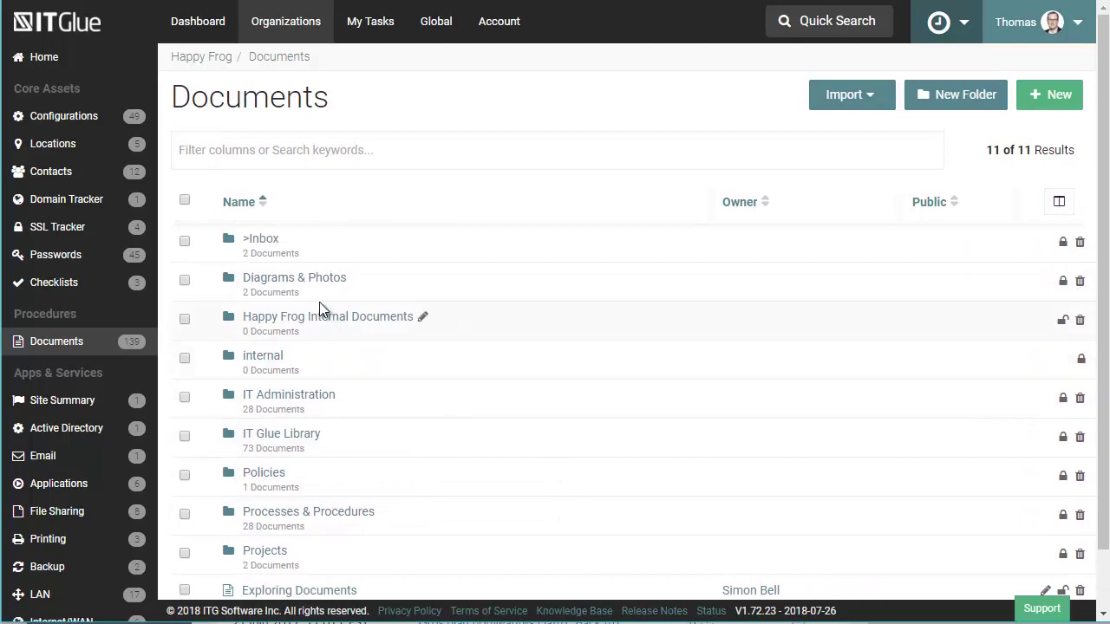
Step: Open "Server Room (Photos)" in the Diagrams & Photos folder, view both photos enlarged, and close the image viewer
left_click(301, 286)
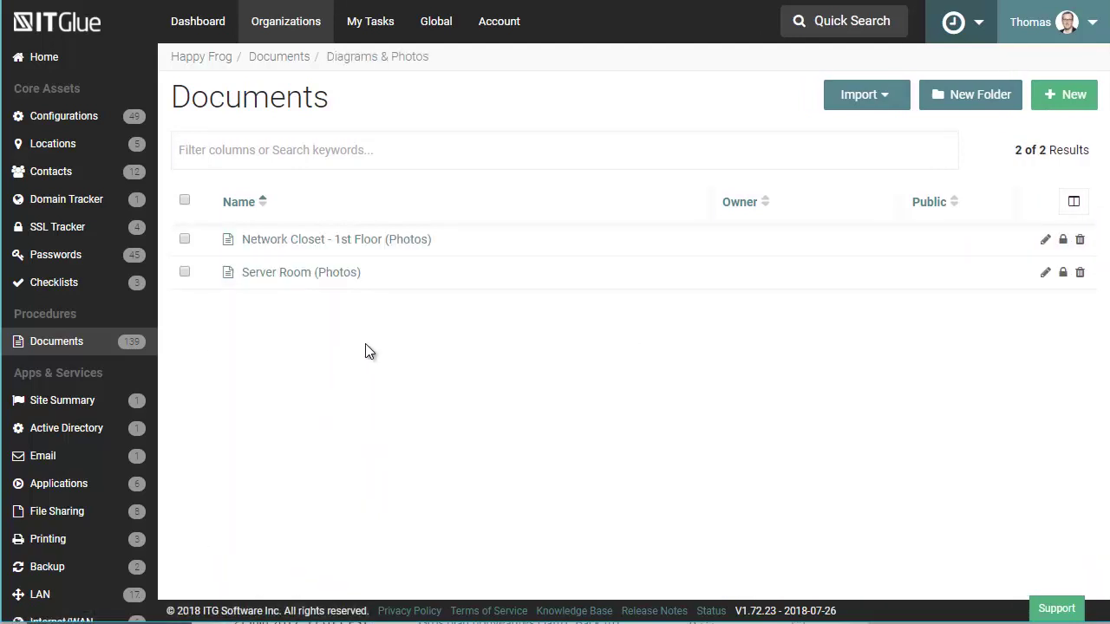
left_click(336, 273)
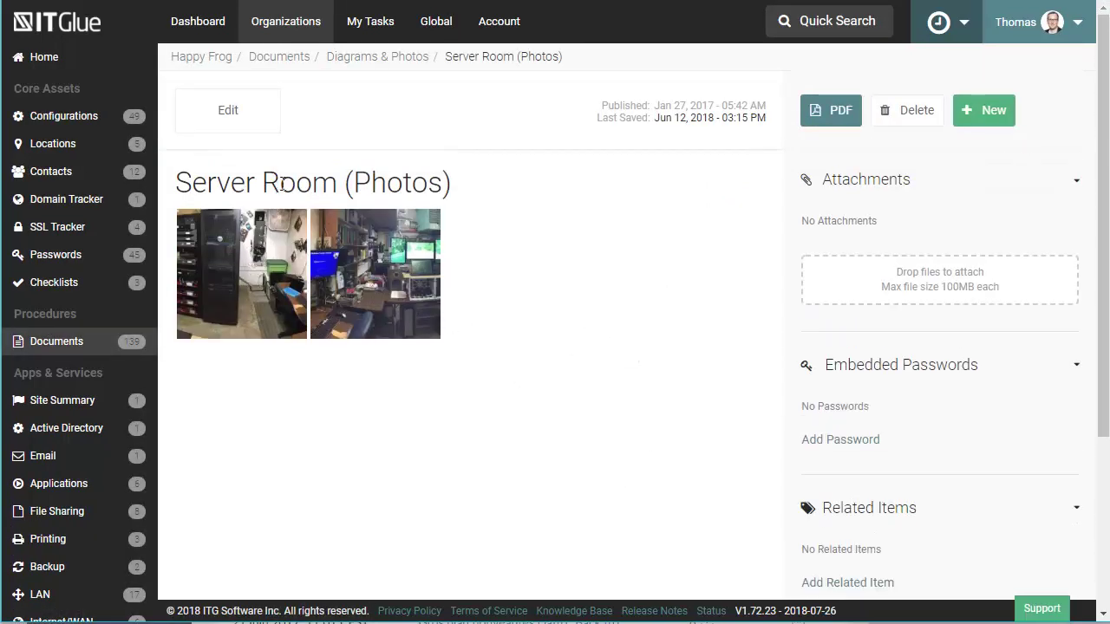
left_click_drag(279, 184, 352, 182)
left_click(368, 184)
left_click(254, 271)
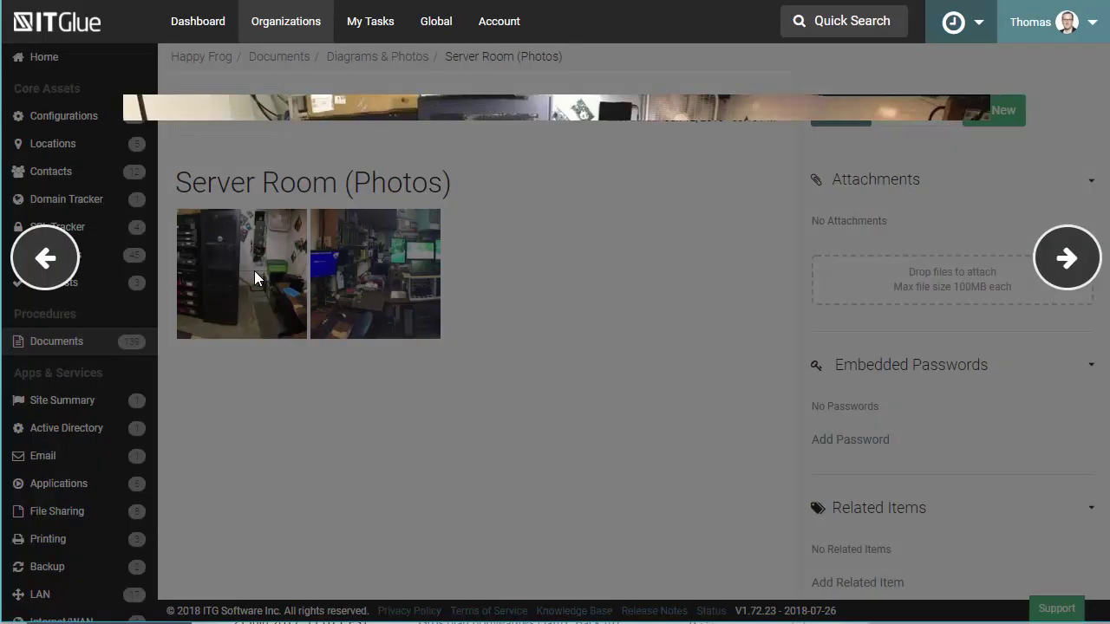
left_click(1066, 260)
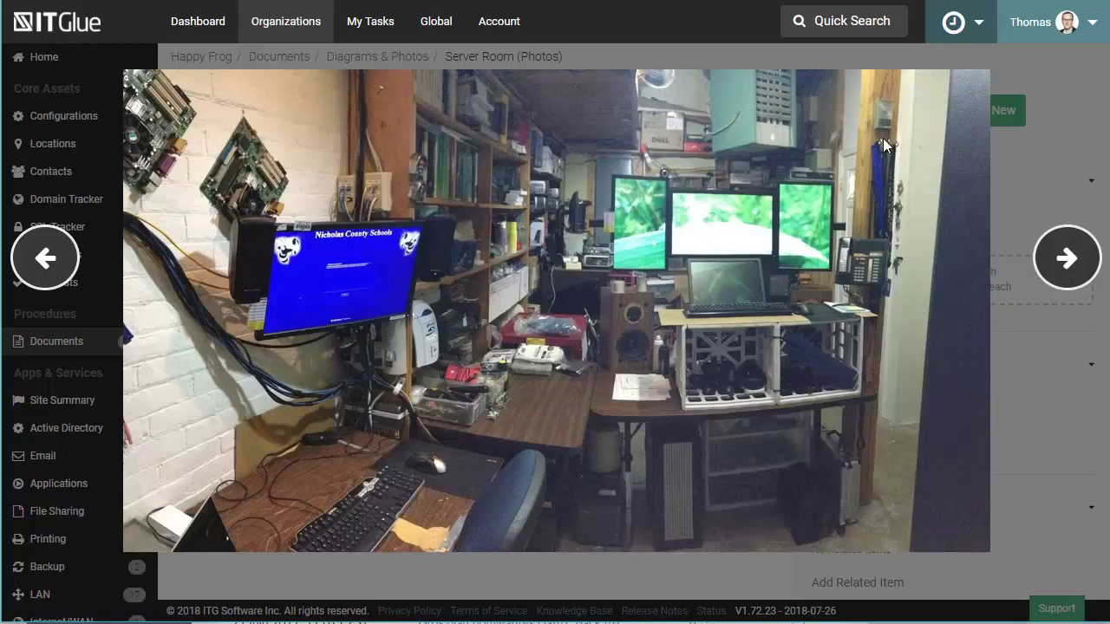
left_click(1072, 107)
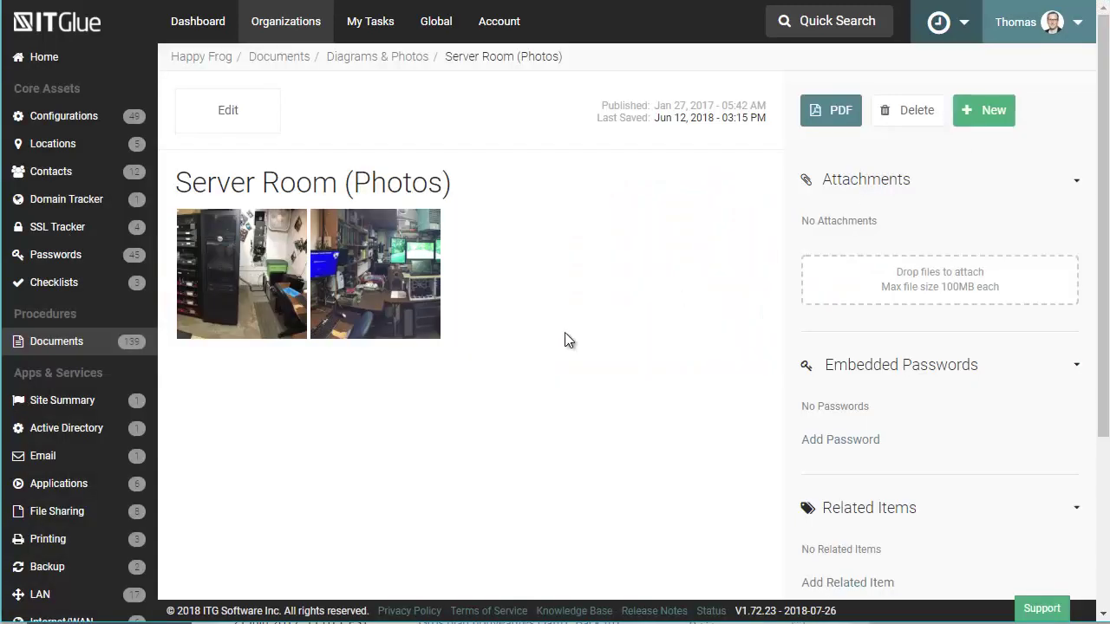
Step: Check "Network Closet - 1st Floor (Photos)" in the Diagrams & Photos folder and return to Happy Frog's top-level Documents list
left_click(354, 58)
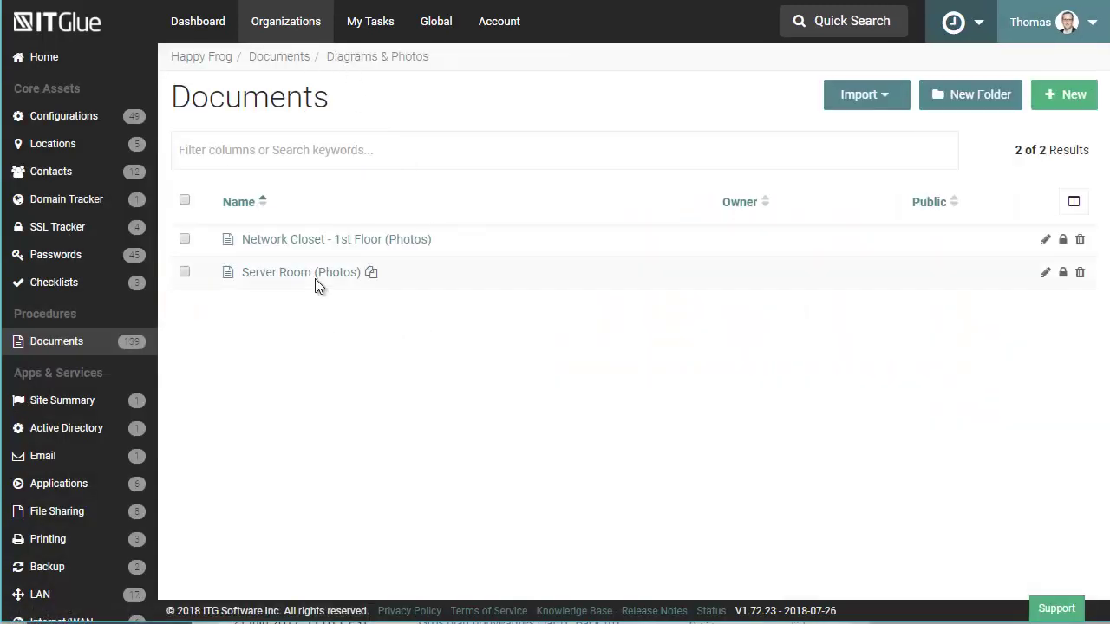
left_click(299, 242)
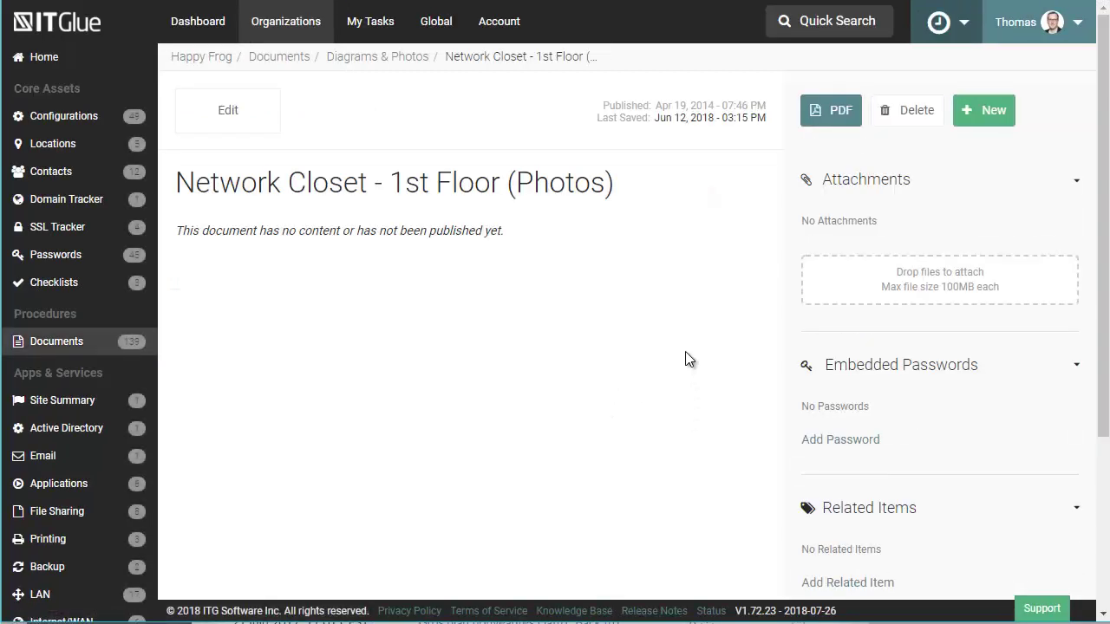
scroll(736, 412, "down", 3)
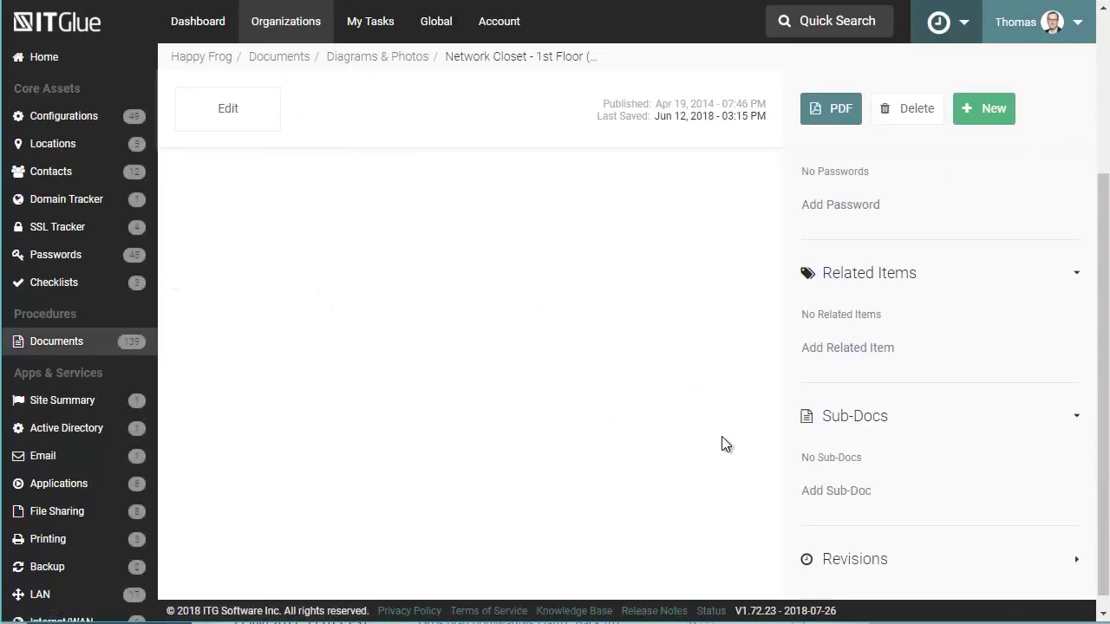
scroll(720, 443, "up", 3)
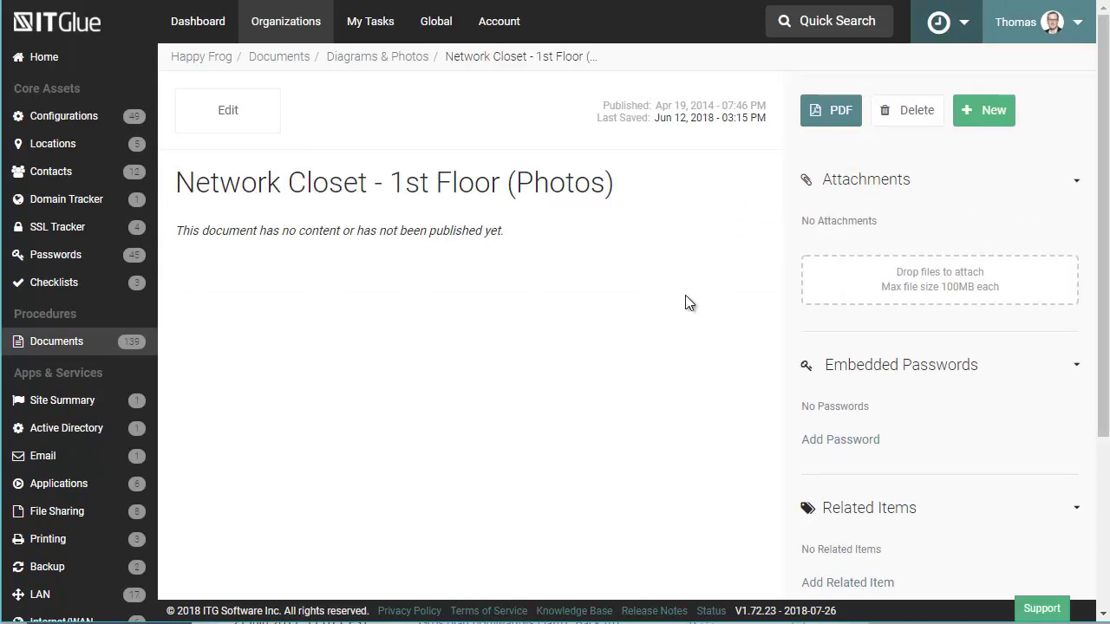
left_click(371, 54)
left_click(279, 58)
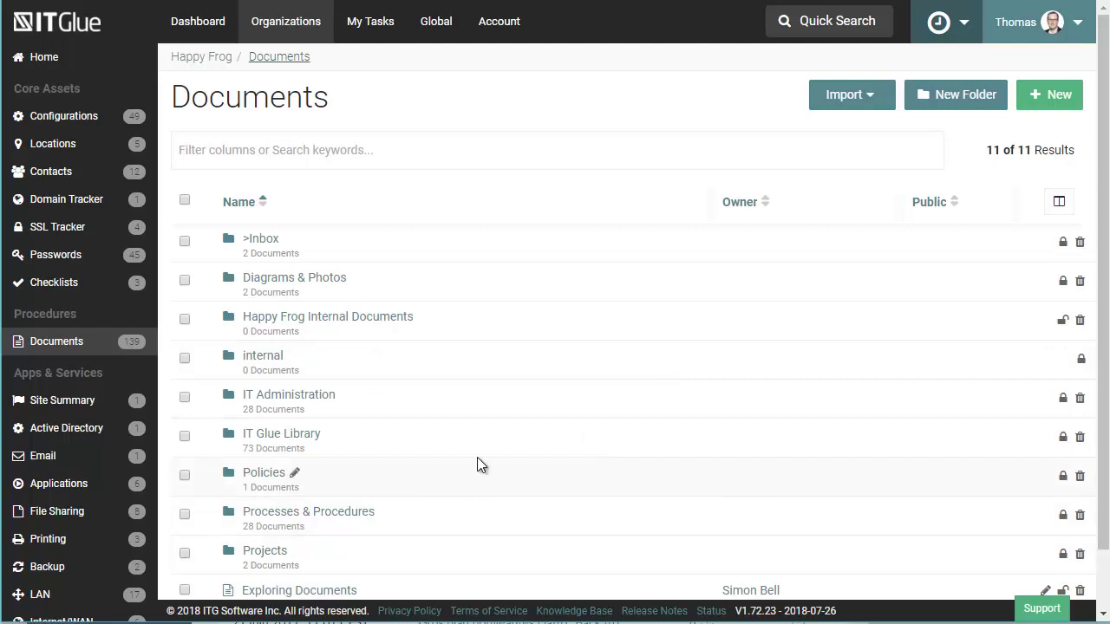
Step: Look through the Processes & Procedures folder, view "Updating Sage 50 Accounting", and return to the folder
scroll(496, 435, "down", 1)
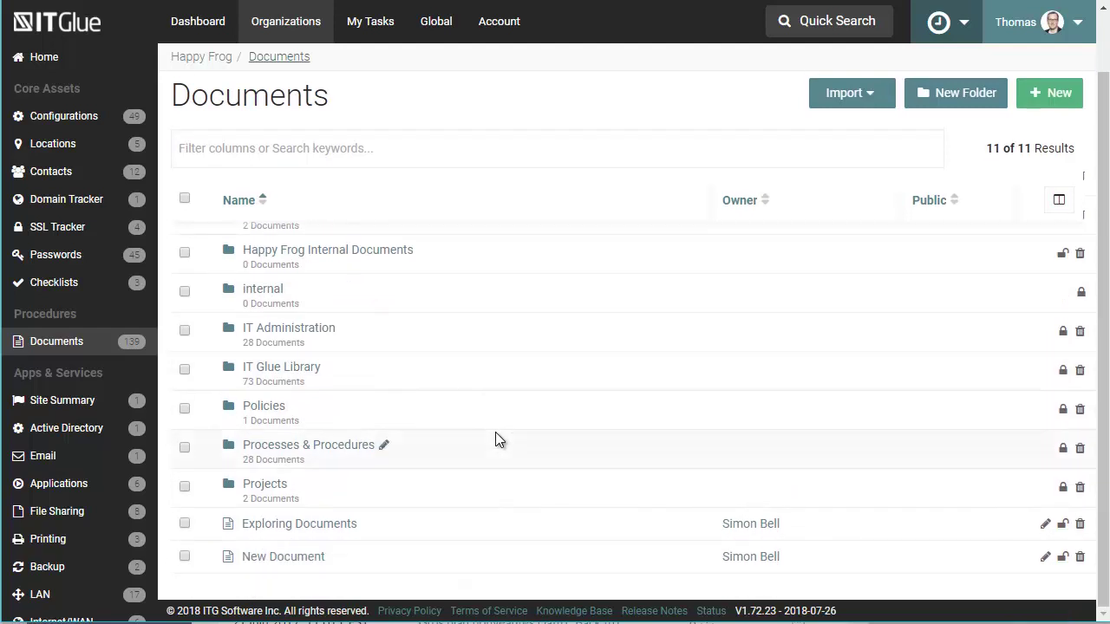
left_click(318, 446)
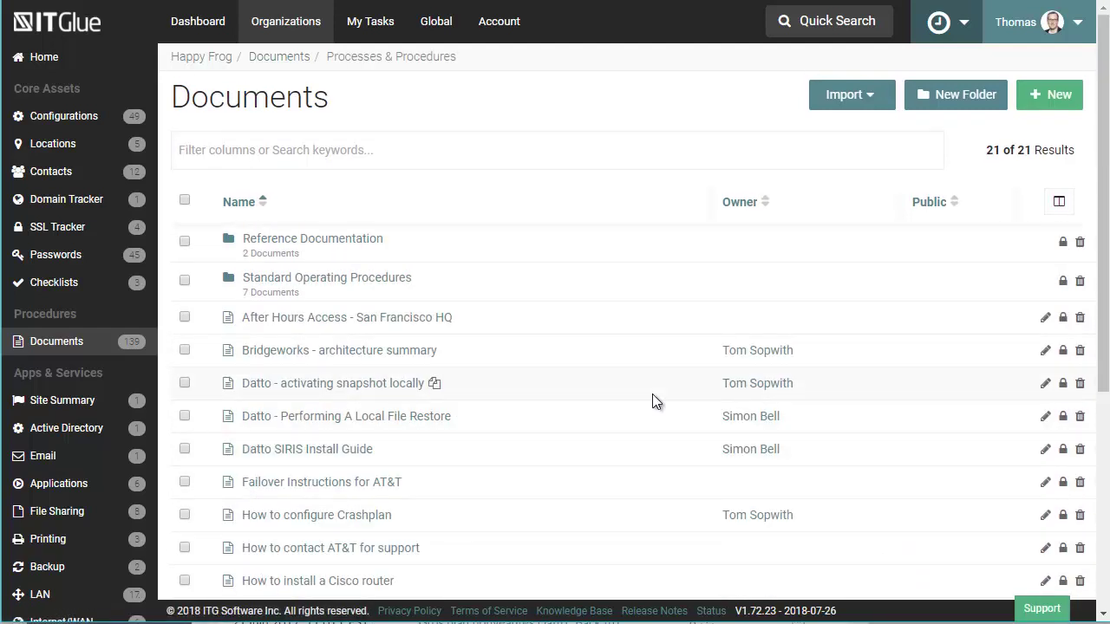
scroll(652, 399, "down", 3)
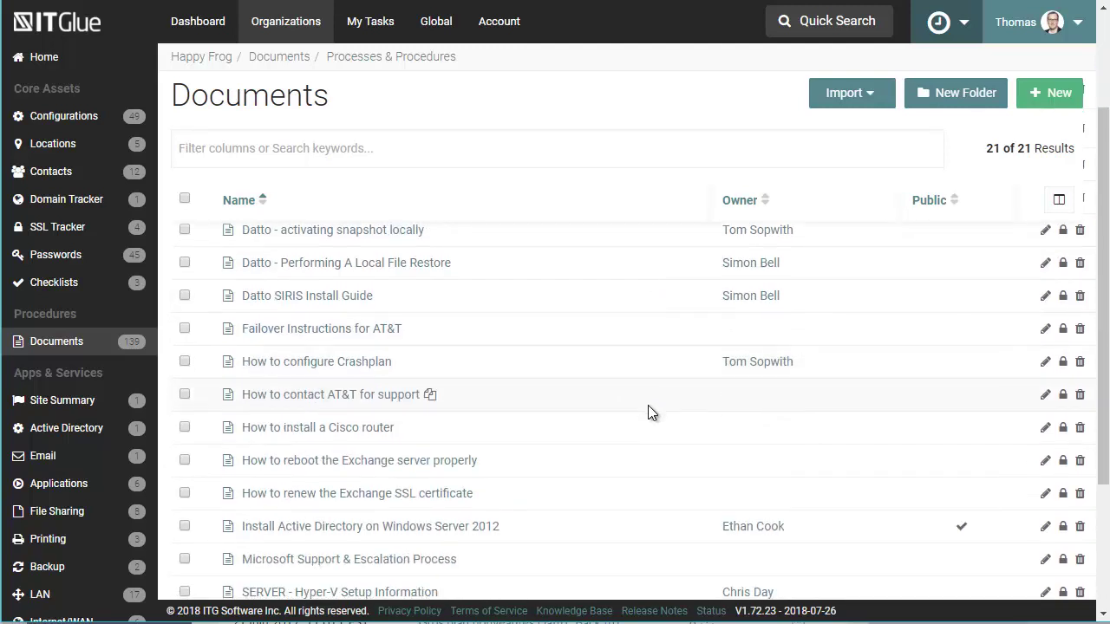
scroll(651, 413, "down", 2)
scroll(648, 422, "down", 2)
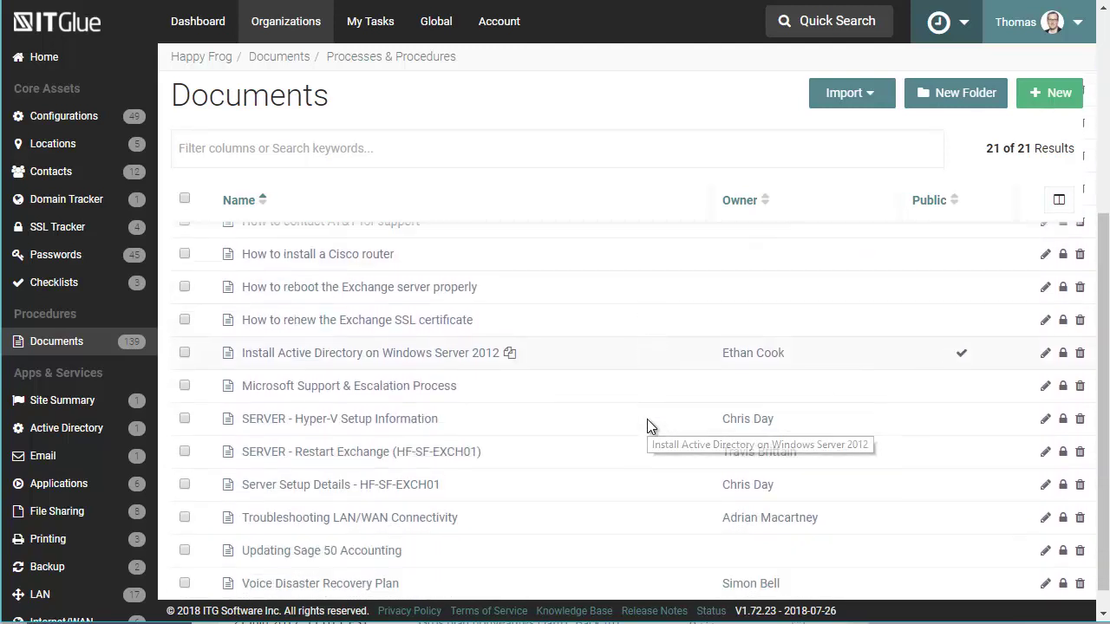
scroll(648, 422, "down", 1)
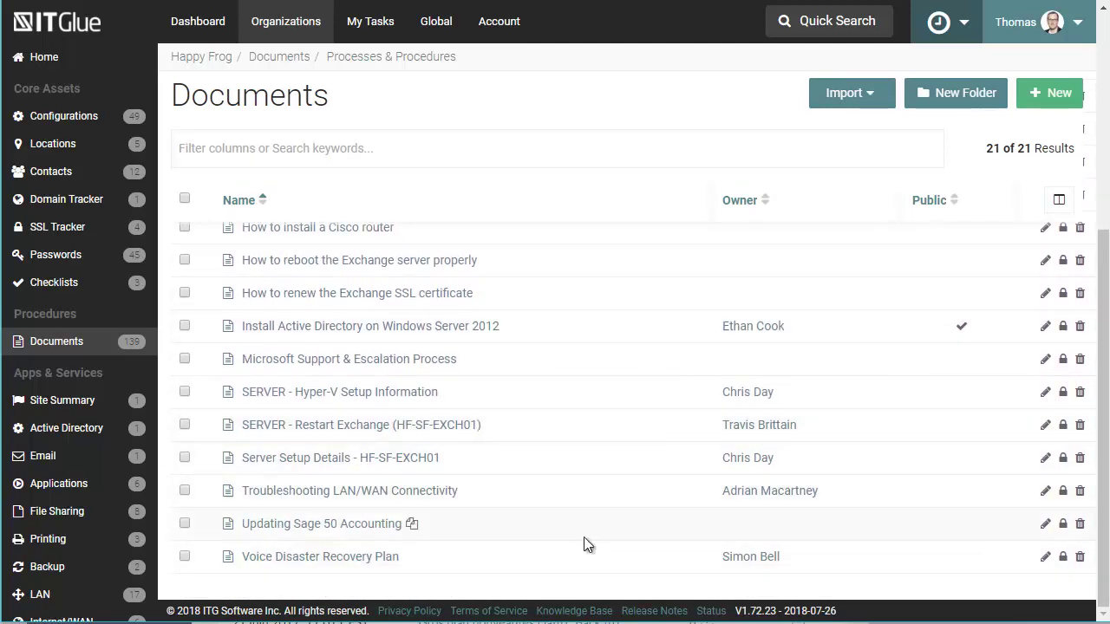
left_click(357, 523)
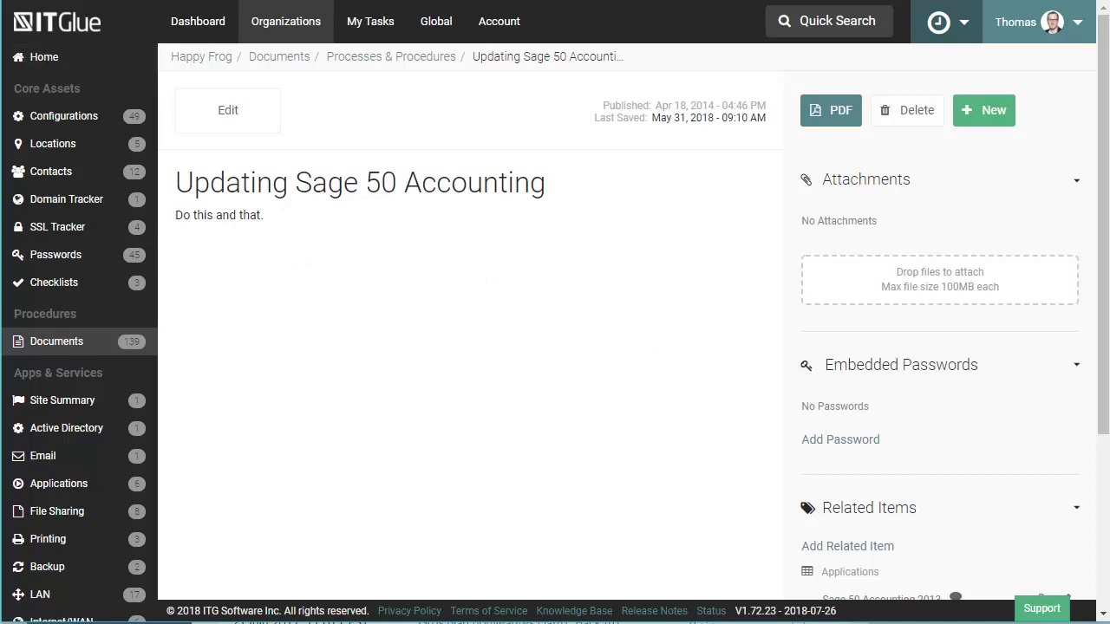
key("alt+Left")
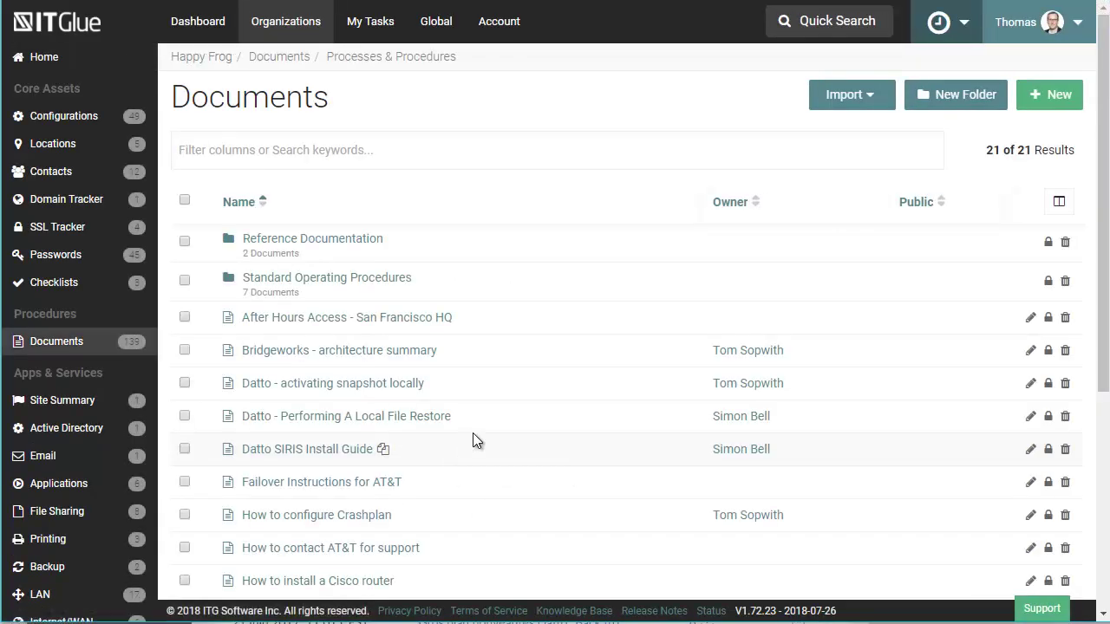
Step: Open "Datto - Performing A Local File Restore" and read it from the Scope section through the Total Duration line
left_click(355, 417)
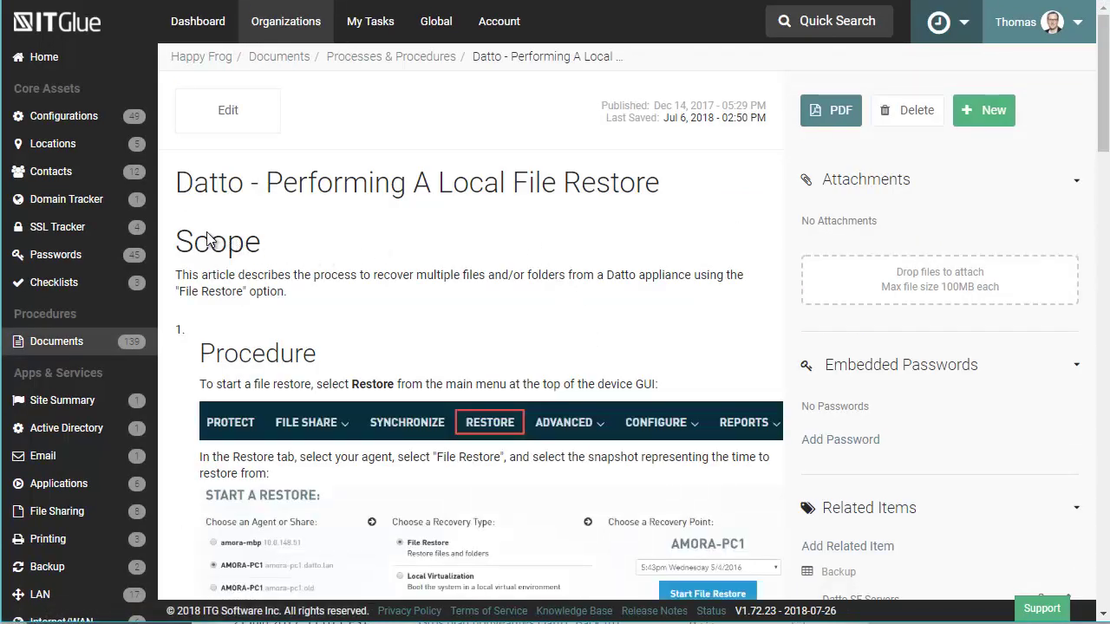
left_click_drag(265, 275, 402, 278)
left_click(340, 308)
scroll(556, 303, "down", 2)
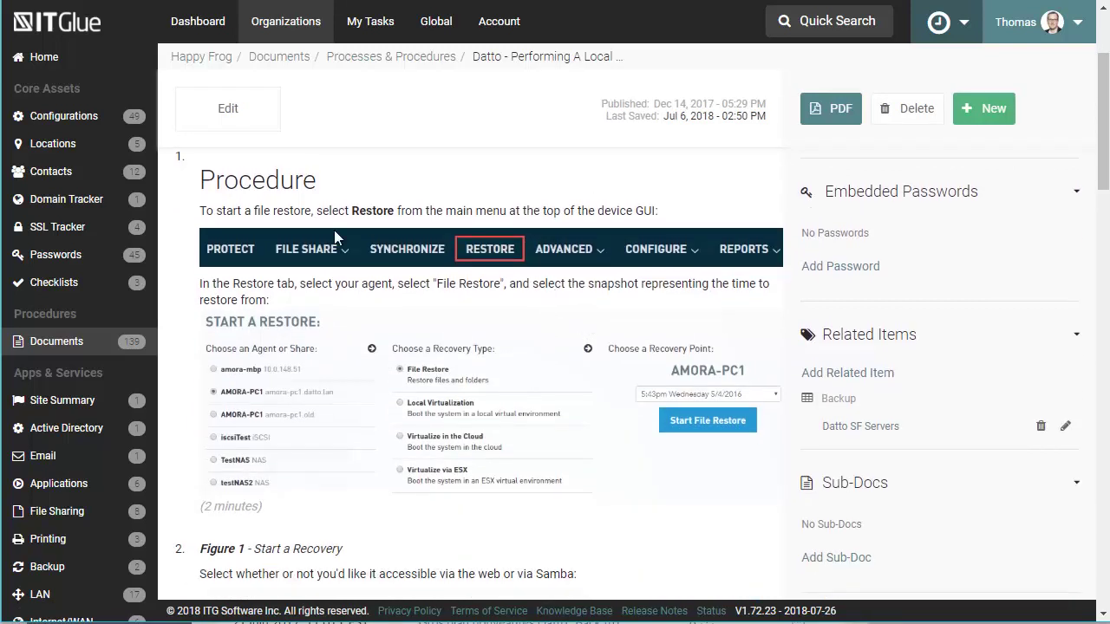
scroll(453, 345, "down", 2)
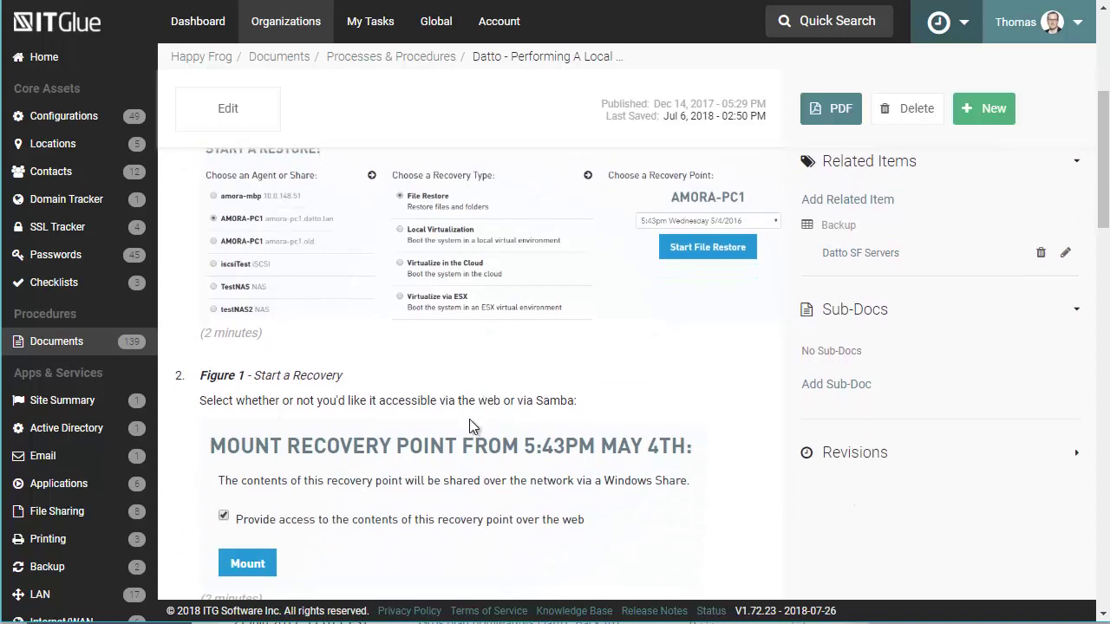
scroll(425, 455, "down", 6)
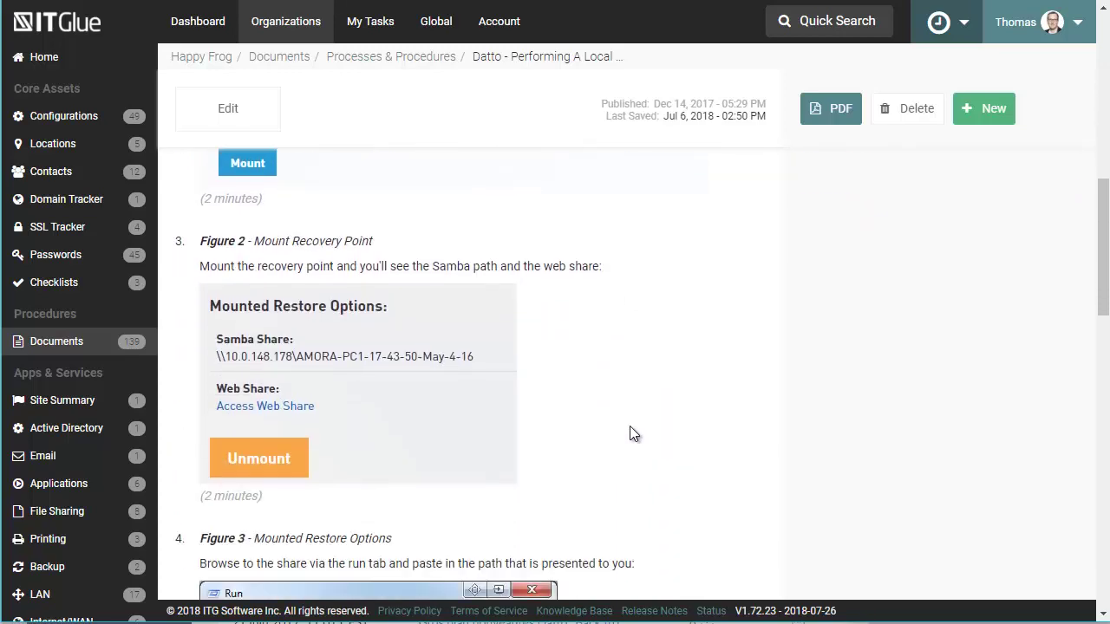
scroll(625, 426, "down", 8)
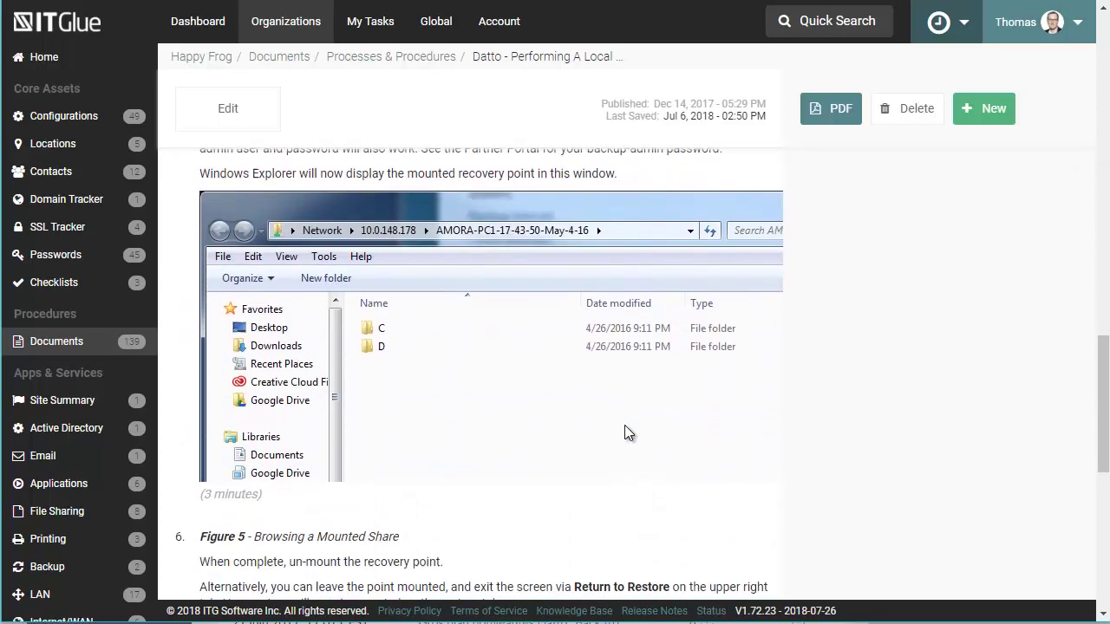
scroll(625, 433, "down", 6)
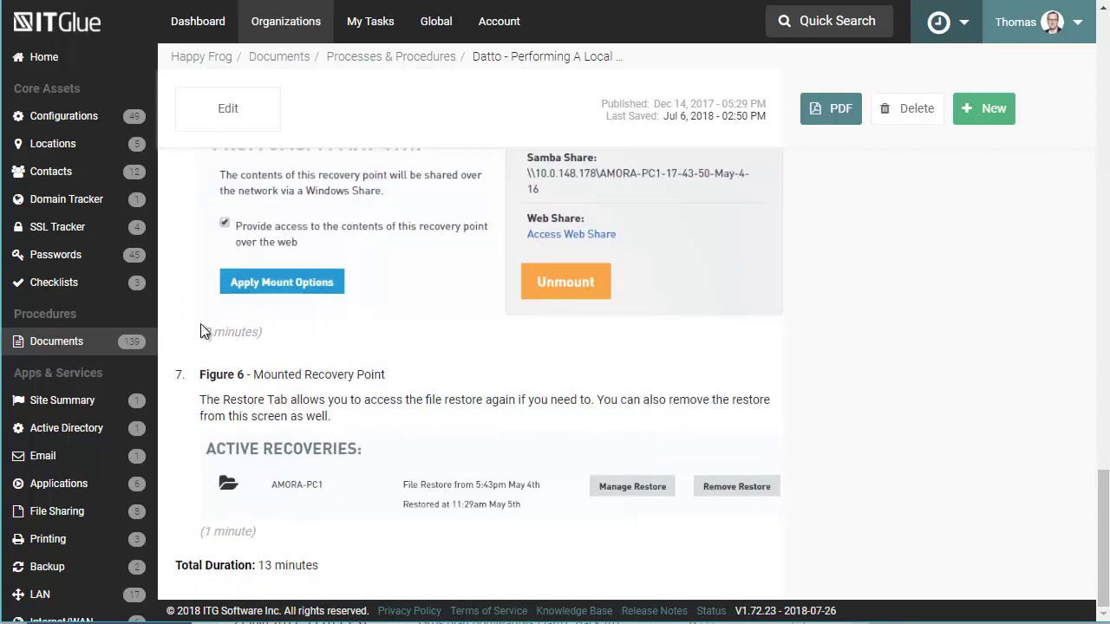
left_click(293, 343)
left_click_drag(315, 564, 173, 565)
left_click(241, 560)
scroll(425, 480, "up", 20)
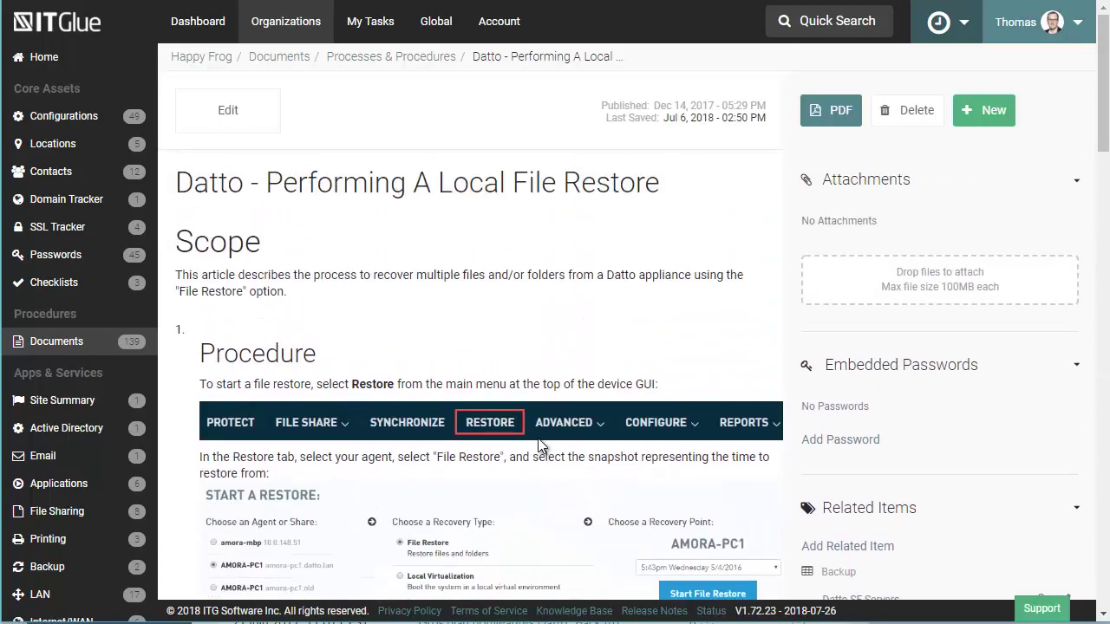
Step: Export the local file restore document as a PDF and open the downloaded file
left_click(833, 122)
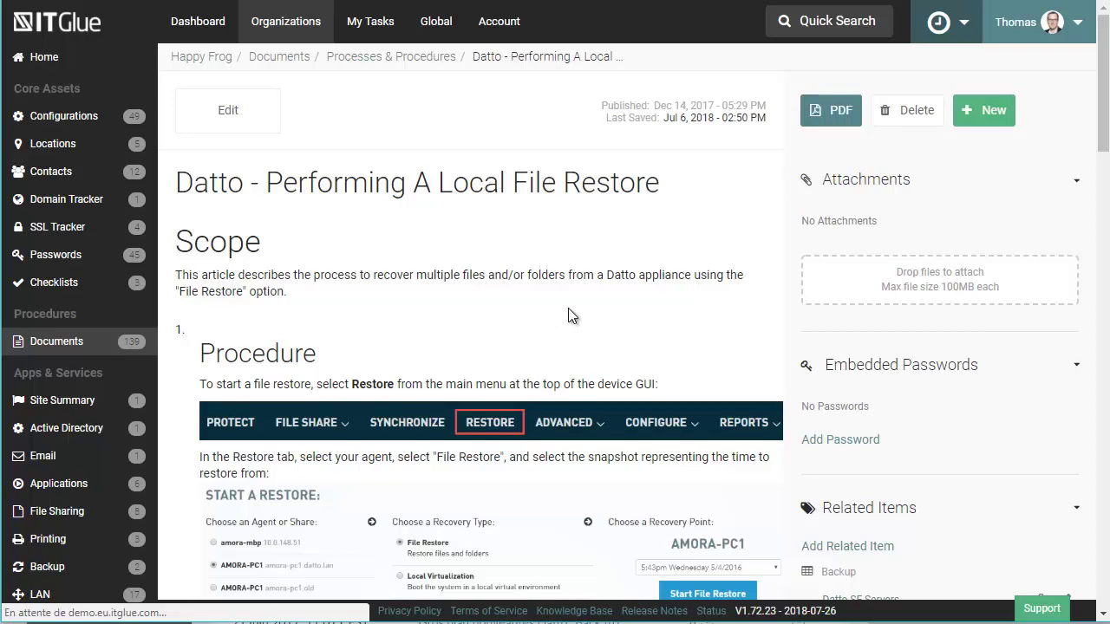
key("Return")
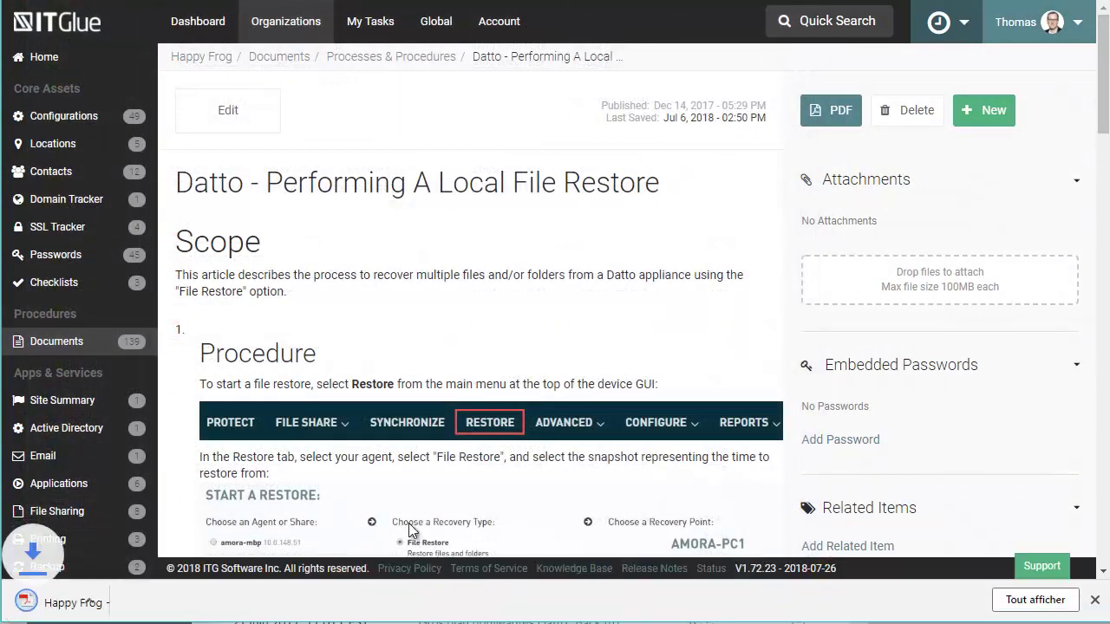
left_click(87, 605)
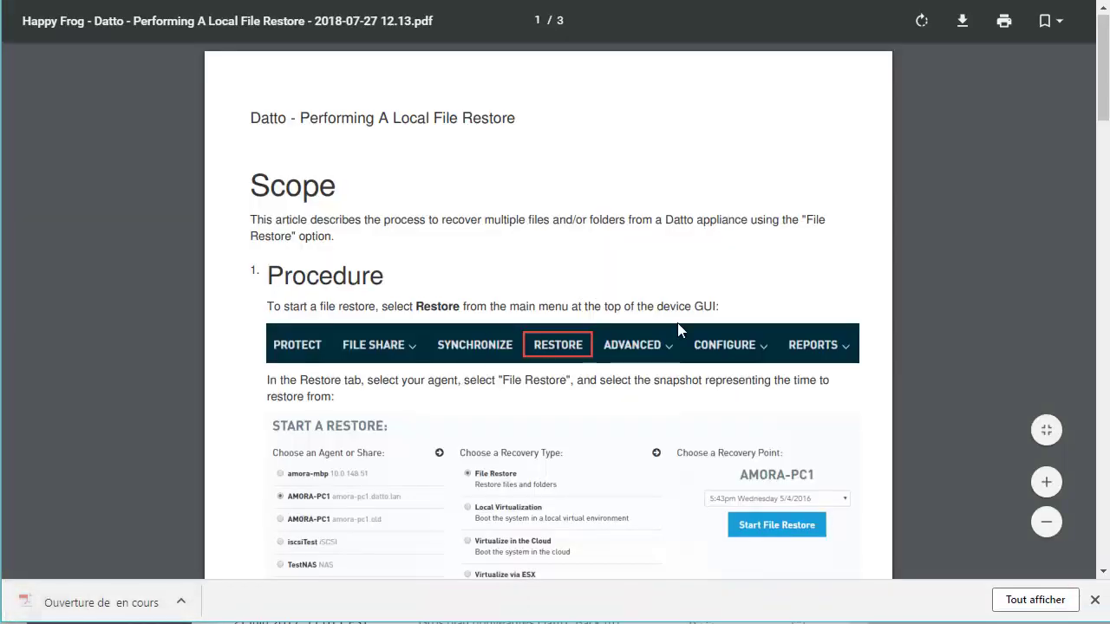
Step: Skim the exported PDF through its last page and return to the Procedure section of the original document
scroll(677, 322, "down", 20)
scroll(709, 373, "down", 5)
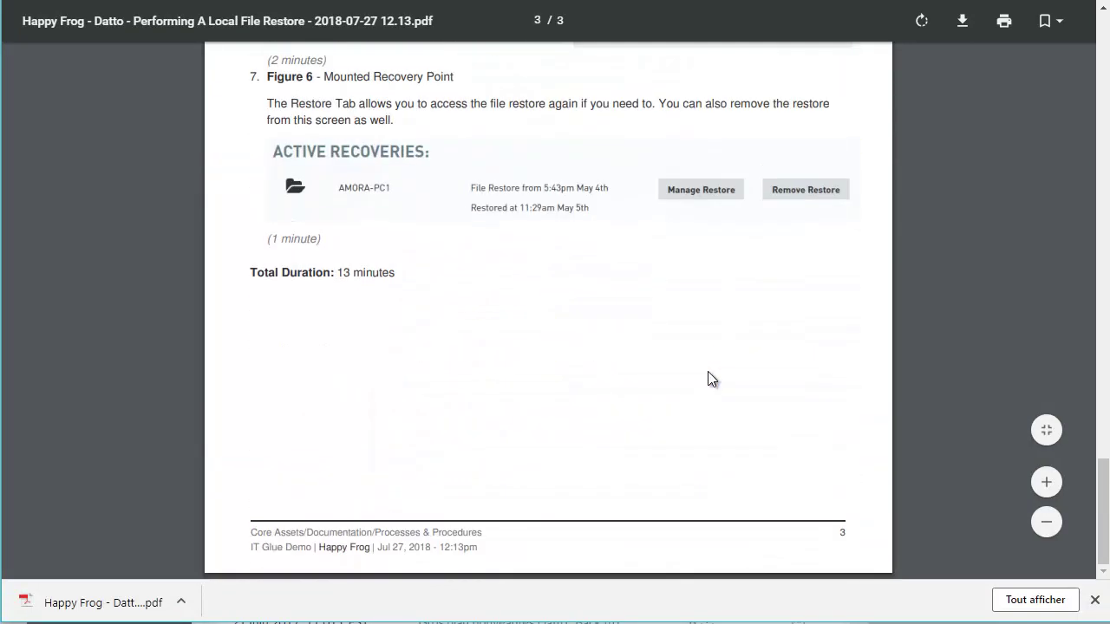
scroll(715, 372, "up", 15)
scroll(714, 370, "up", 6)
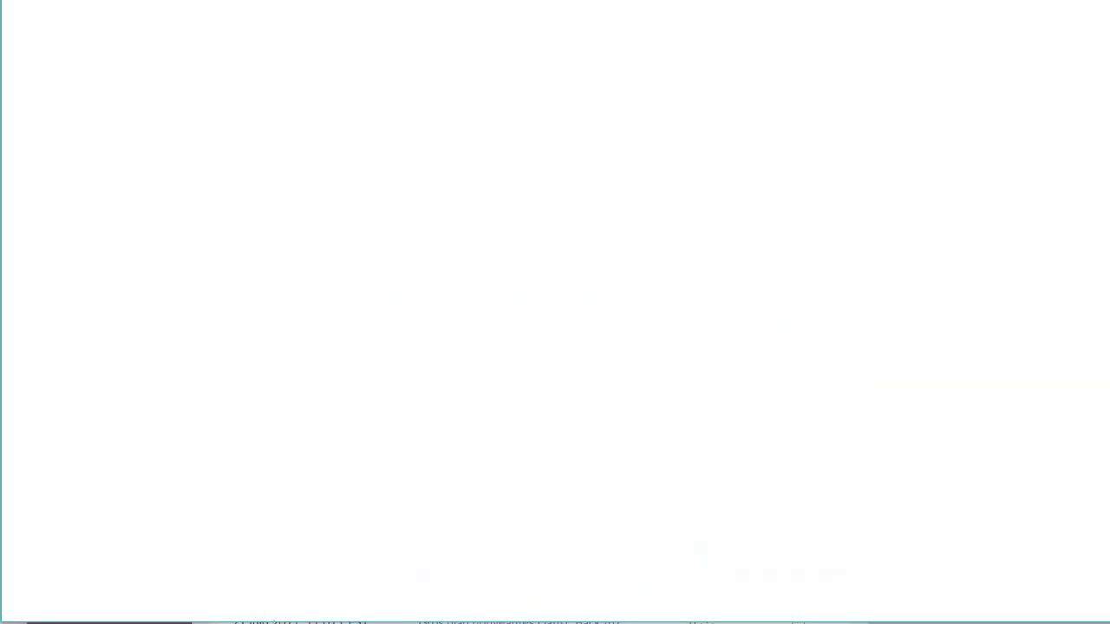
scroll(579, 235, "down", 2)
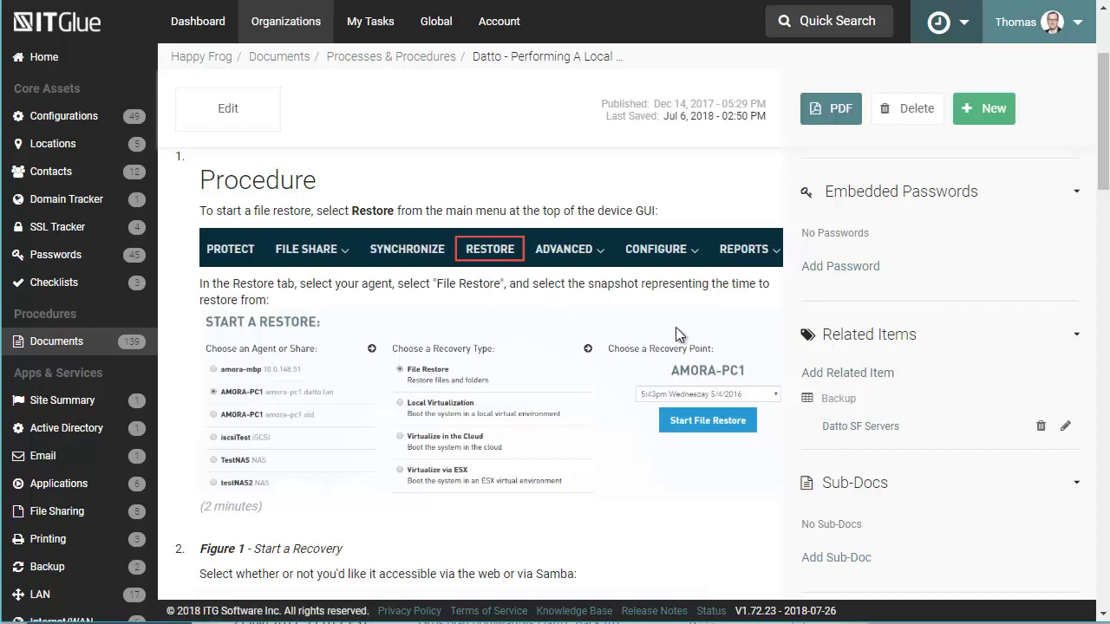
Step: Open the related Datto SF Servers backup record and review its backup details, protected servers and related documents
scroll(484, 377, "down", 1)
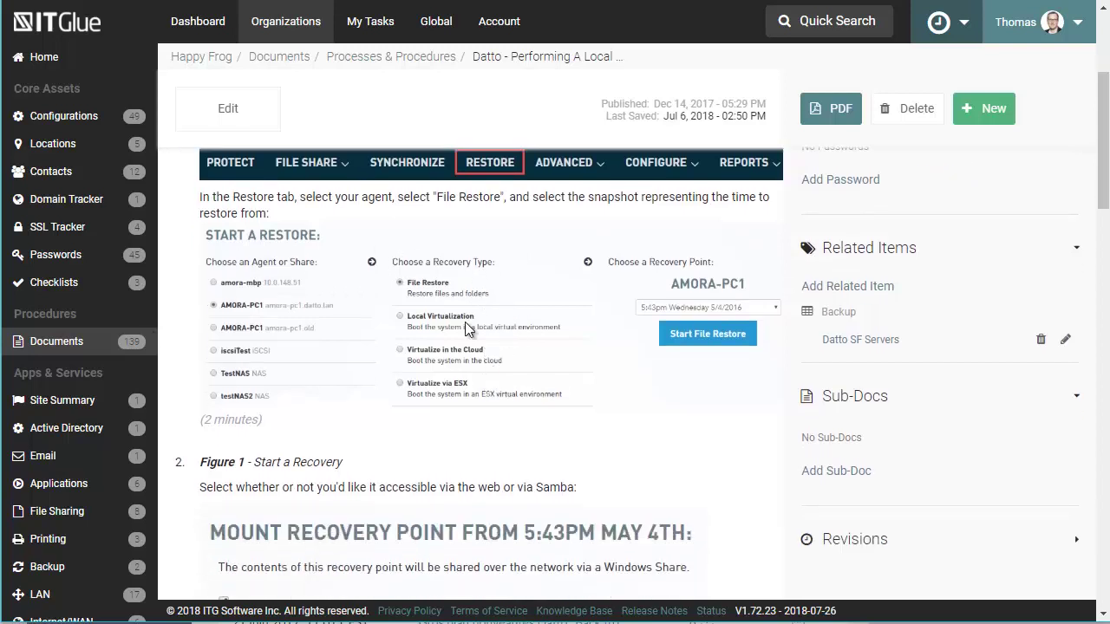
left_click(850, 344)
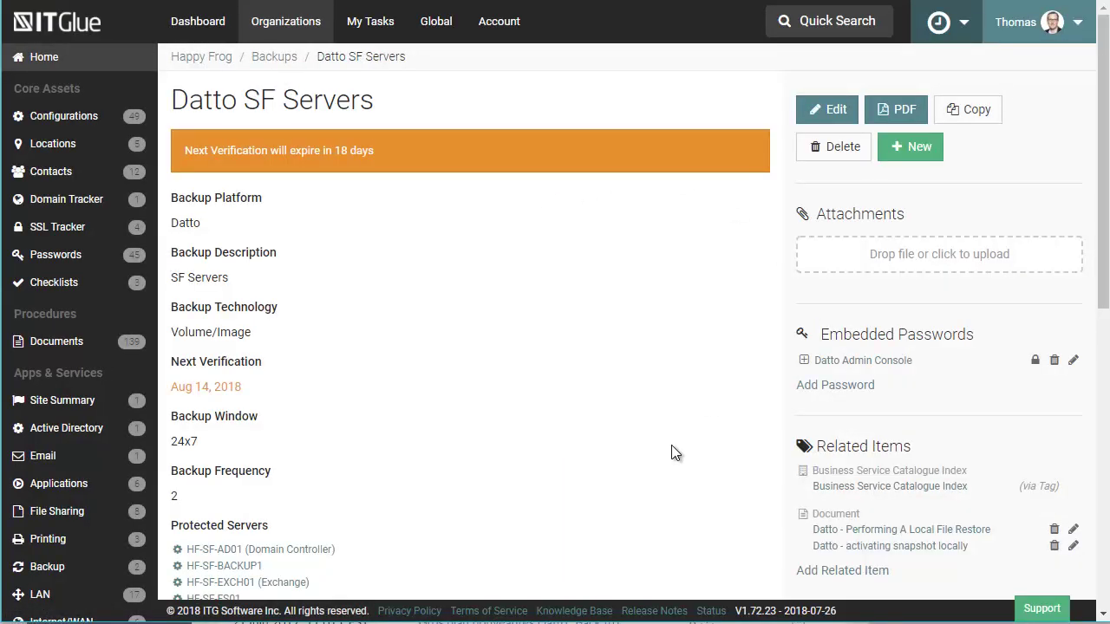
scroll(671, 445, "down", 2)
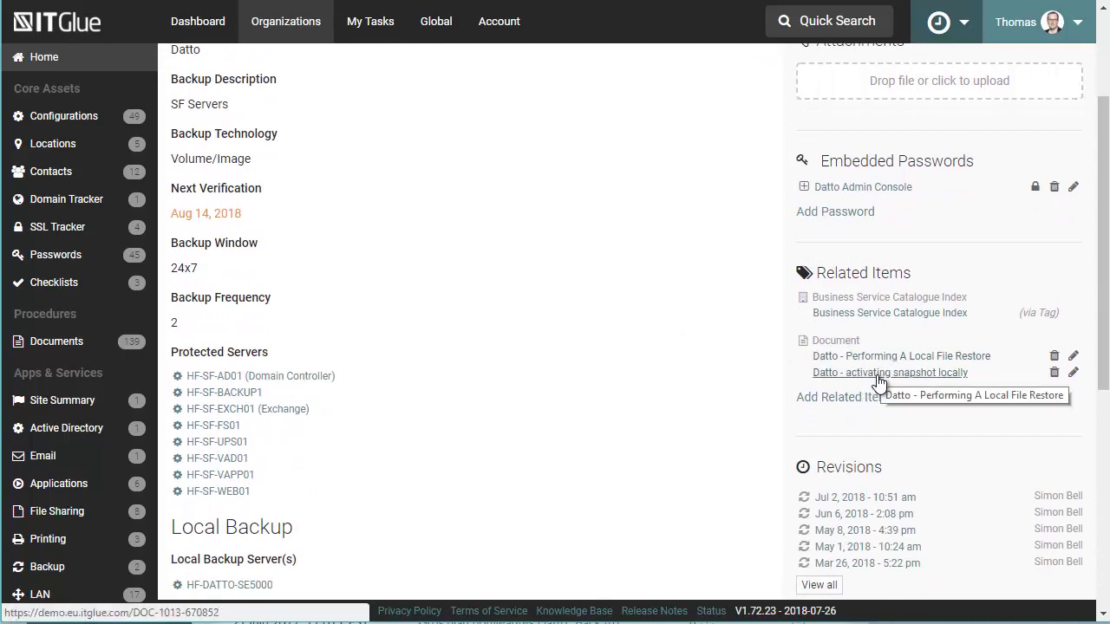
scroll(527, 438, "up", 2)
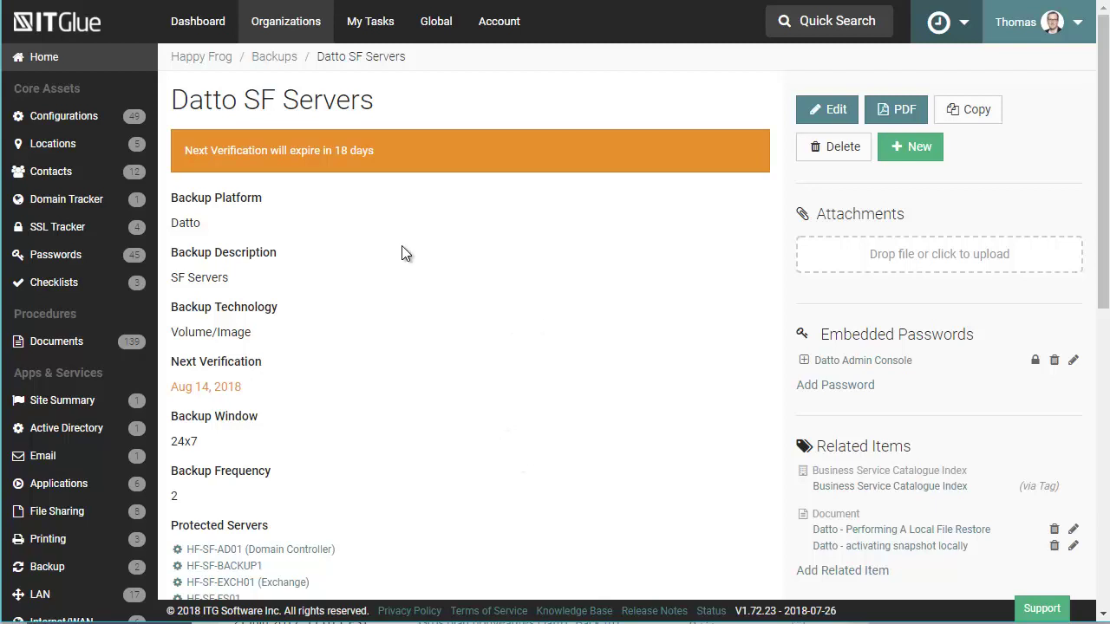
scroll(496, 350, "down", 2)
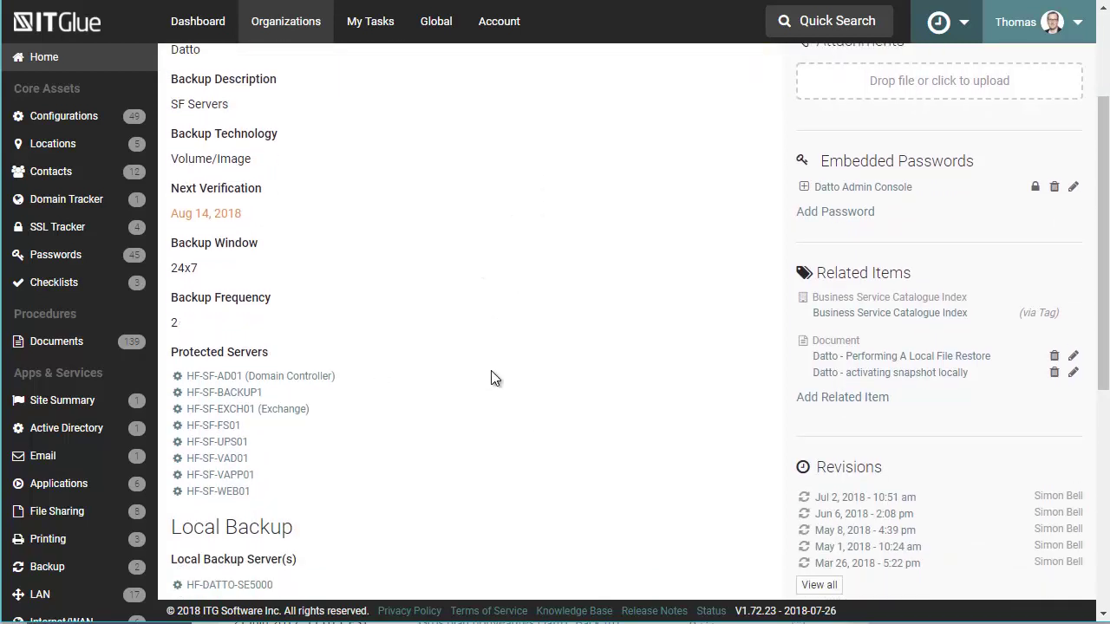
Step: Return to the related "Datto - Performing A Local File Restore" document, skim its procedure, and go back to the Processes & Procedures folder
left_click(921, 364)
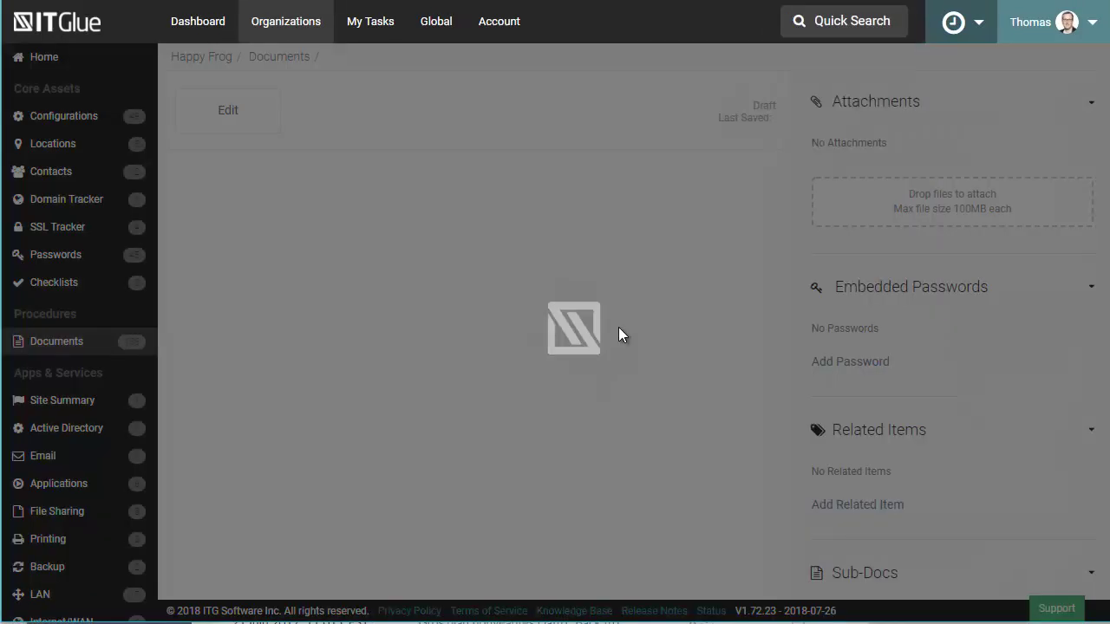
scroll(632, 371, "down", 2)
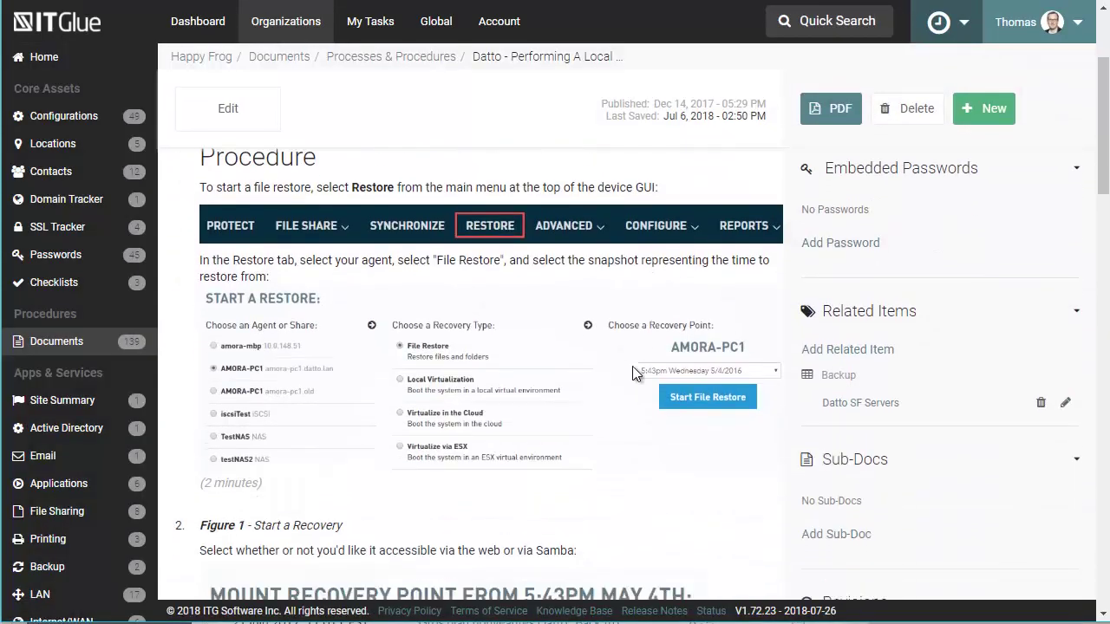
scroll(626, 388, "down", 12)
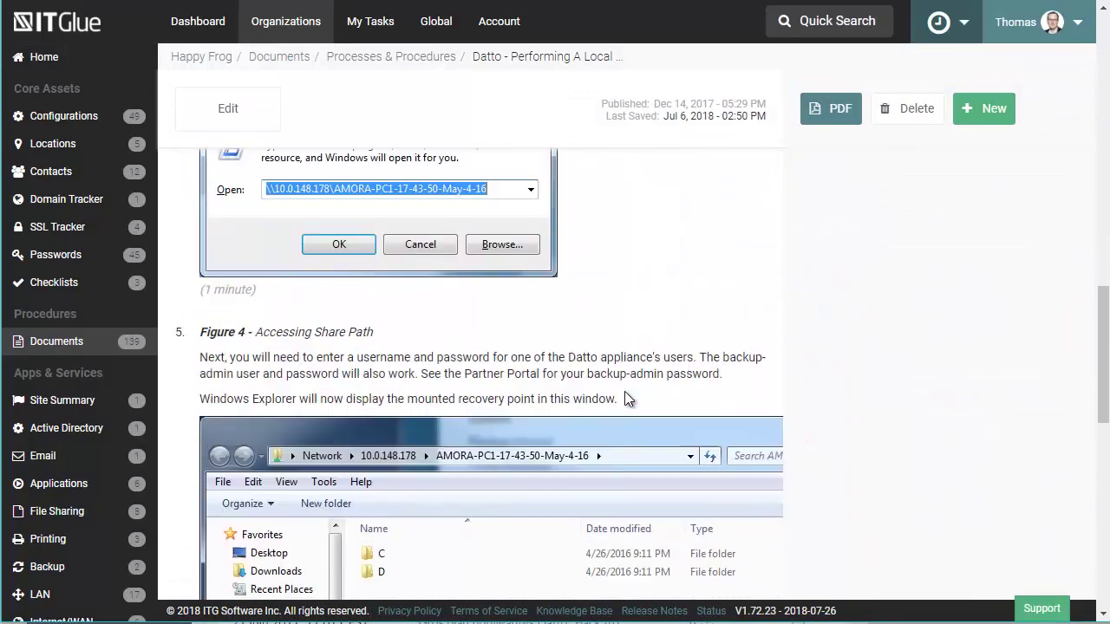
scroll(628, 399, "up", 15)
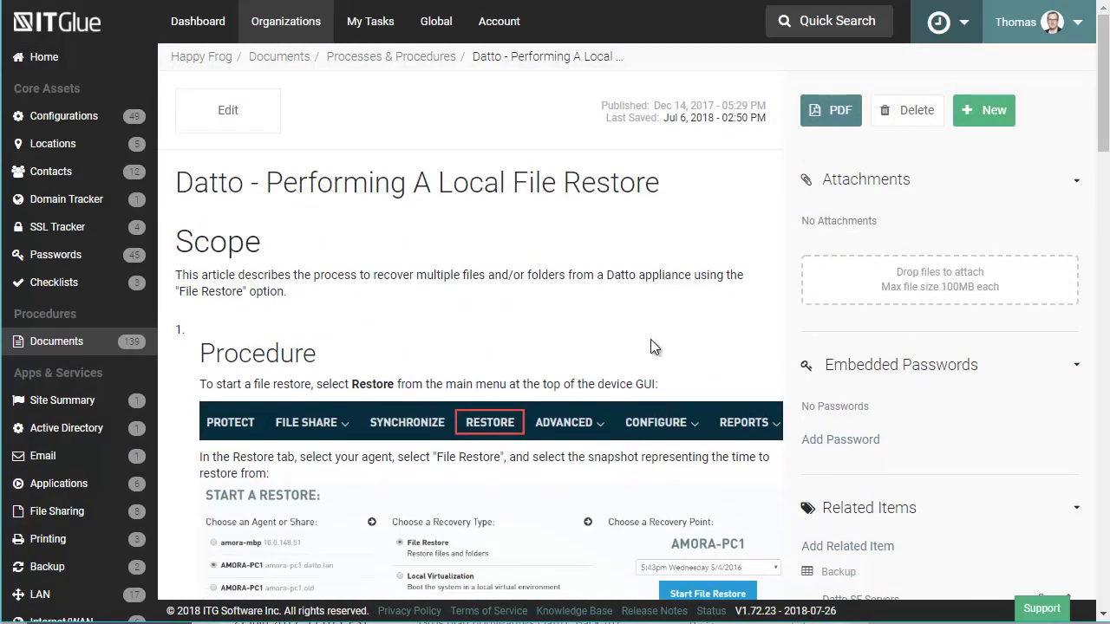
left_click(378, 60)
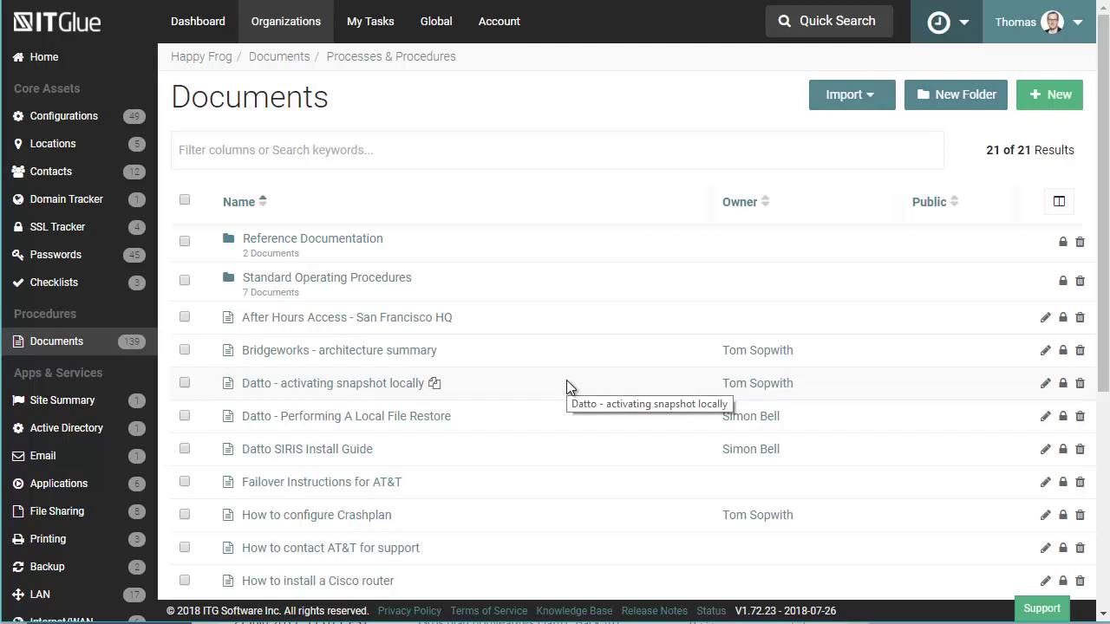
Step: Open "How to configure Crashplan", read its steps through the Total Duration line, and return to the Processes & Procedures folder
scroll(566, 380, "down", 1)
left_click(333, 429)
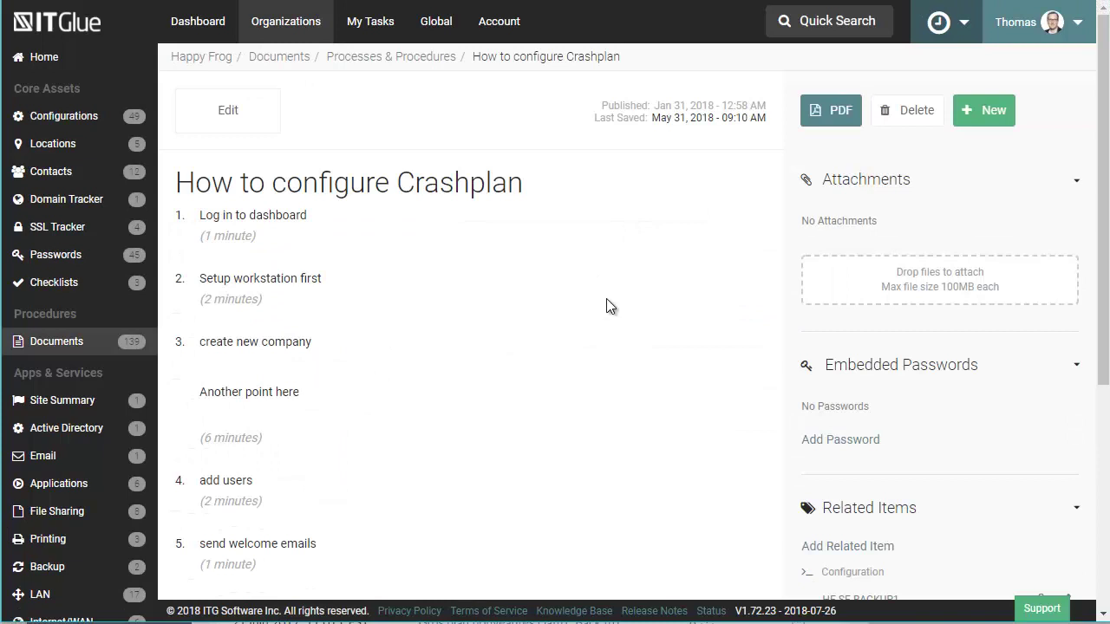
scroll(537, 301, "down", 3)
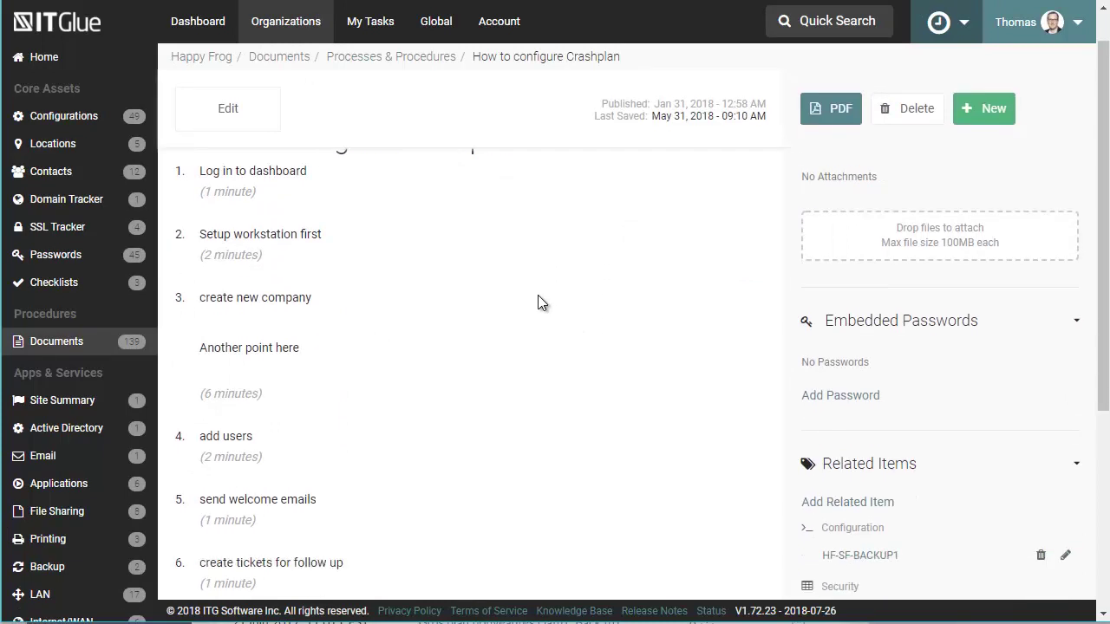
scroll(538, 302, "down", 1)
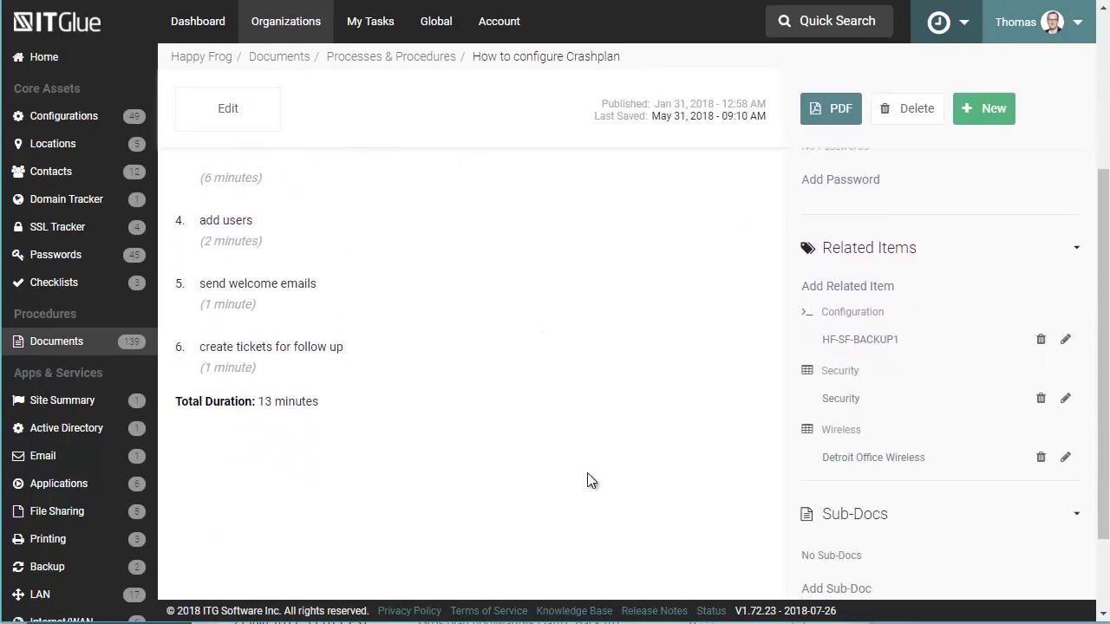
scroll(587, 475, "up", 4)
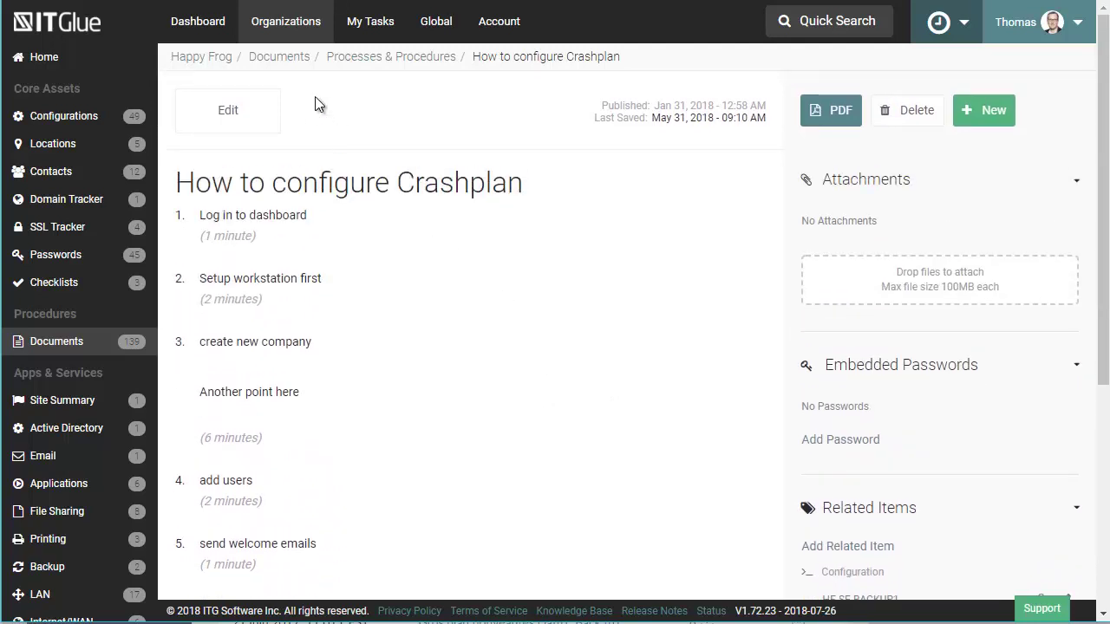
left_click(358, 59)
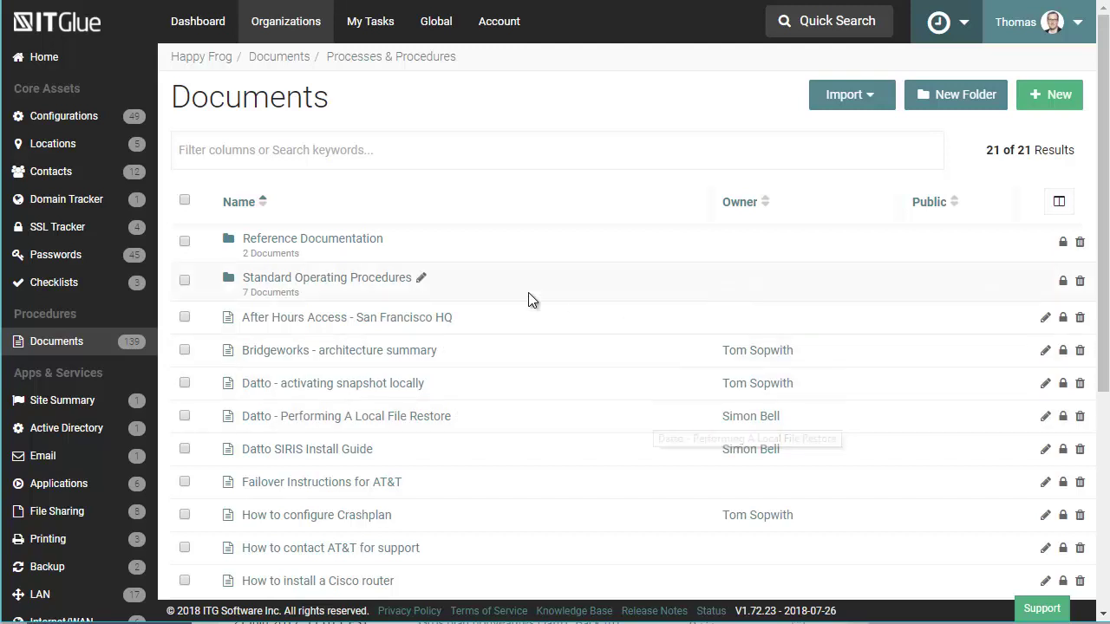
Step: Open Happy Frog's document import form, view the available importer types, and return to the organization's Documents list
left_click(870, 96)
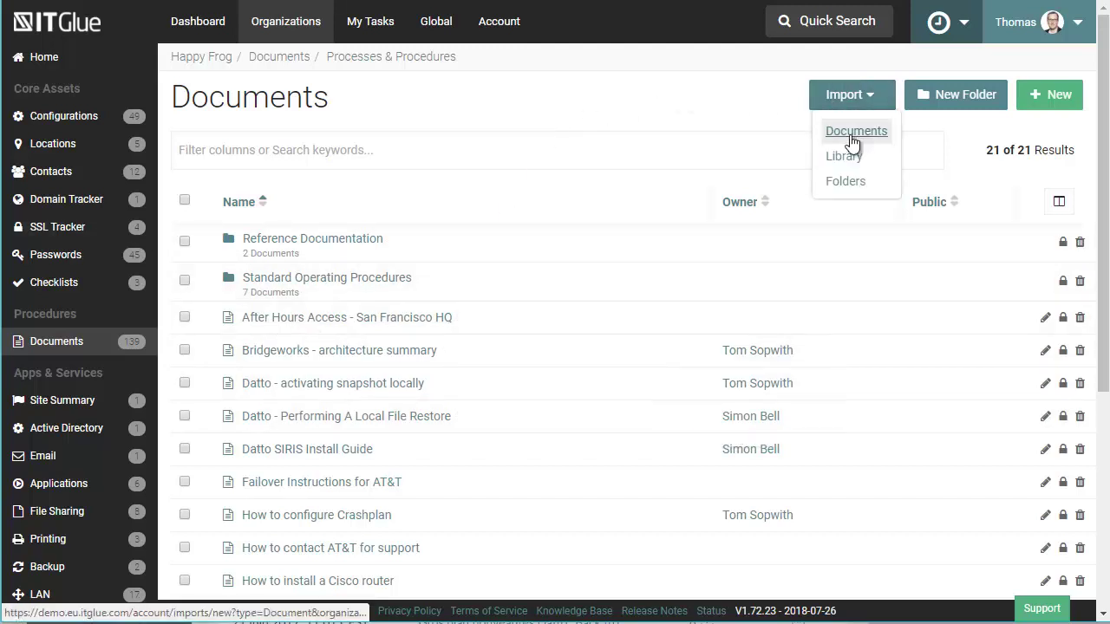
left_click(858, 145)
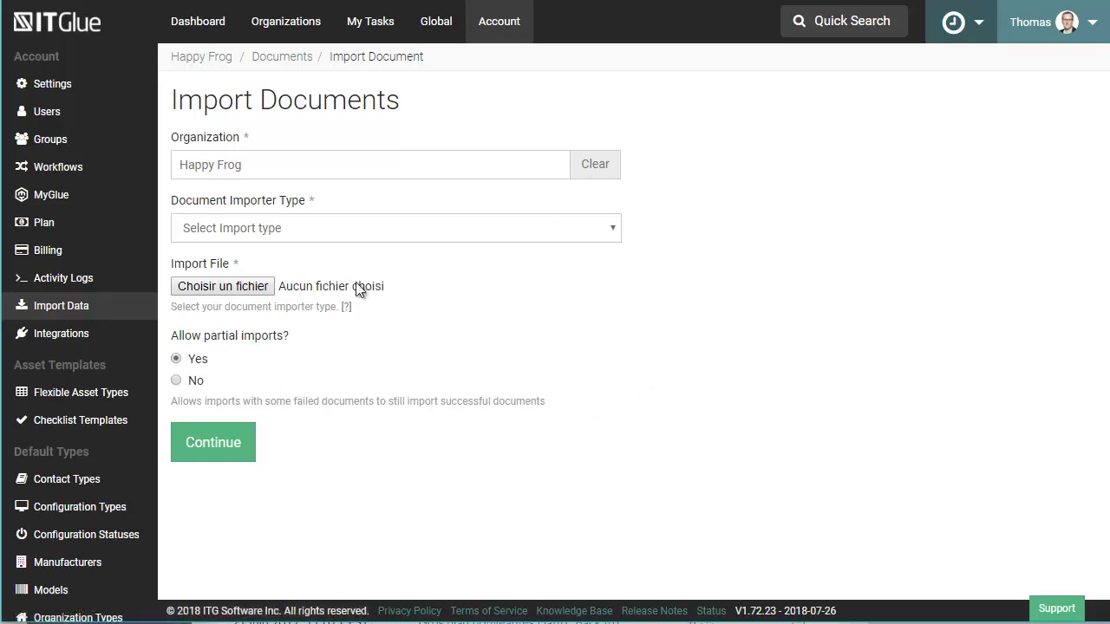
left_click(604, 235)
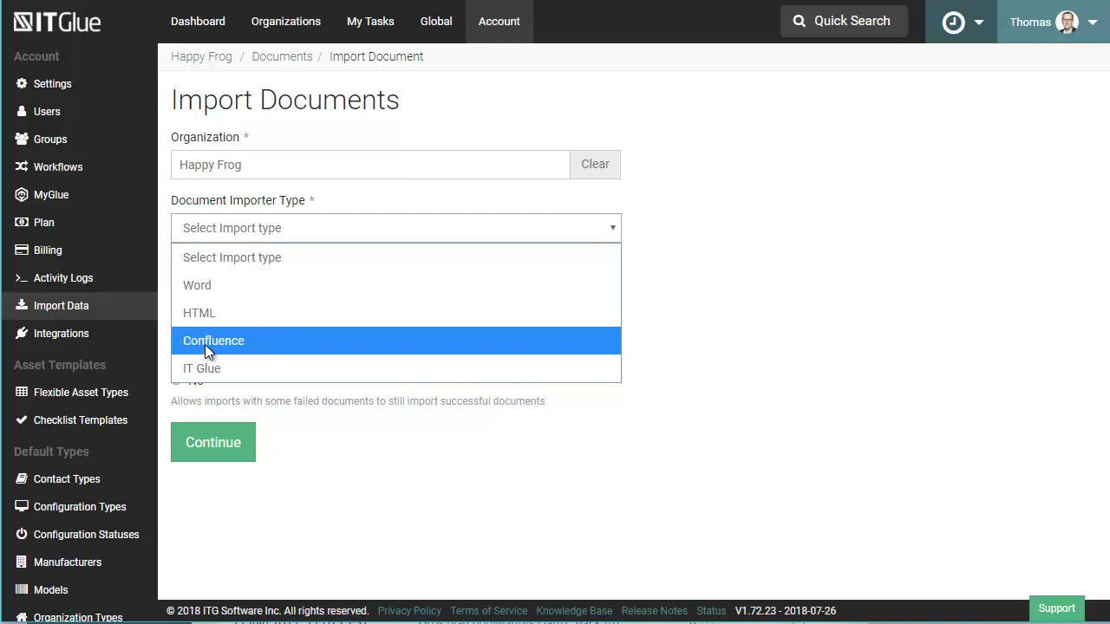
left_click(711, 246)
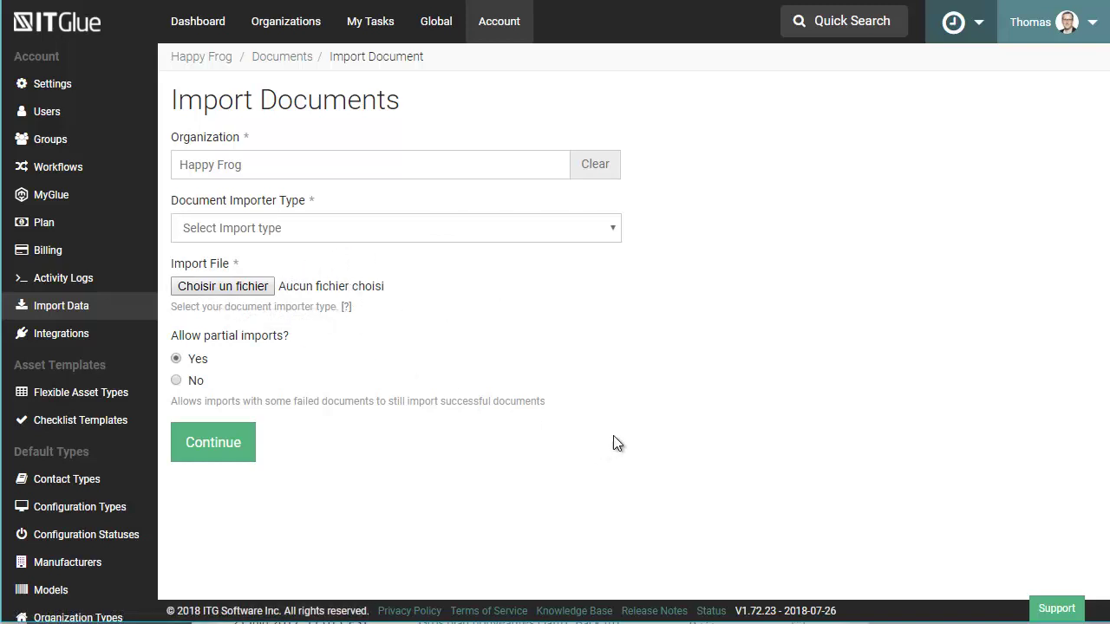
left_click(274, 58)
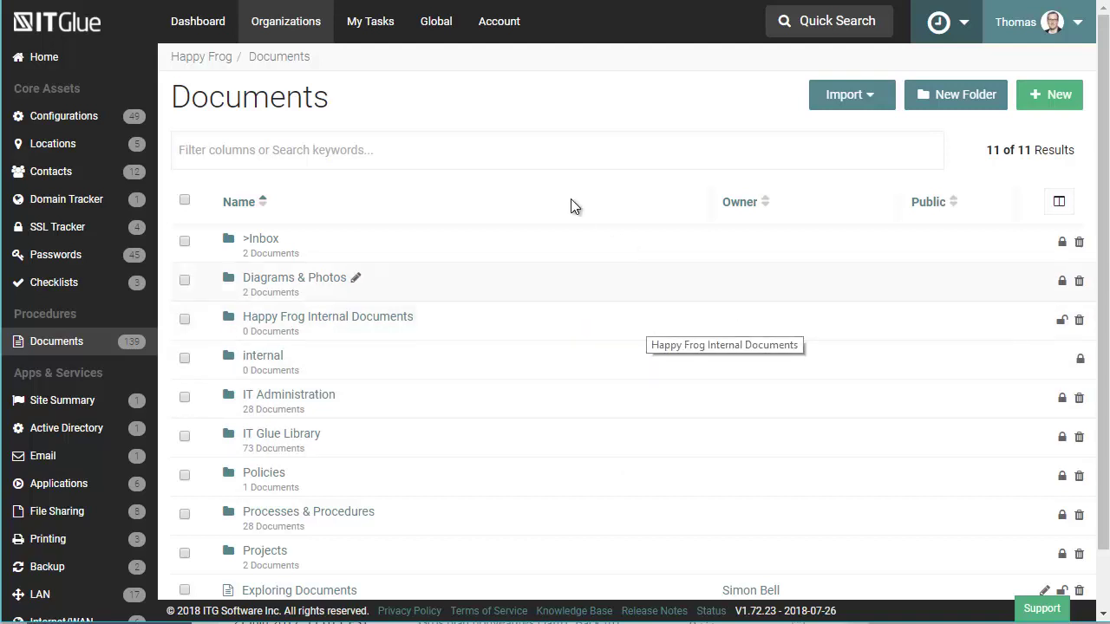
Step: Search globally for "kraken" and open the Documents list of the Kraken Techs organization
left_click(832, 29)
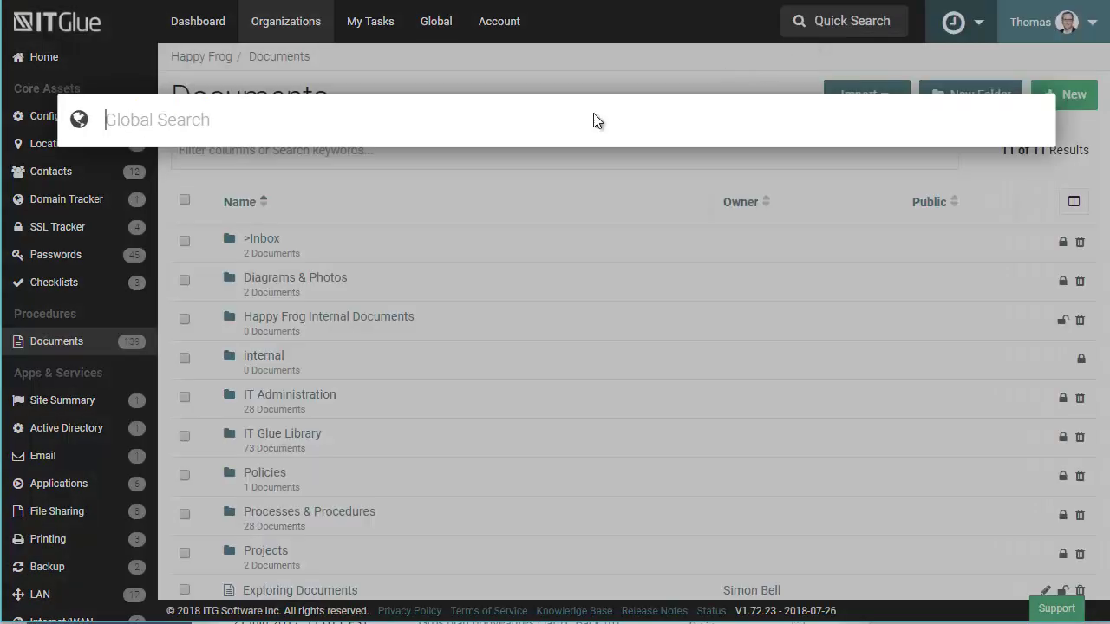
type("kraken")
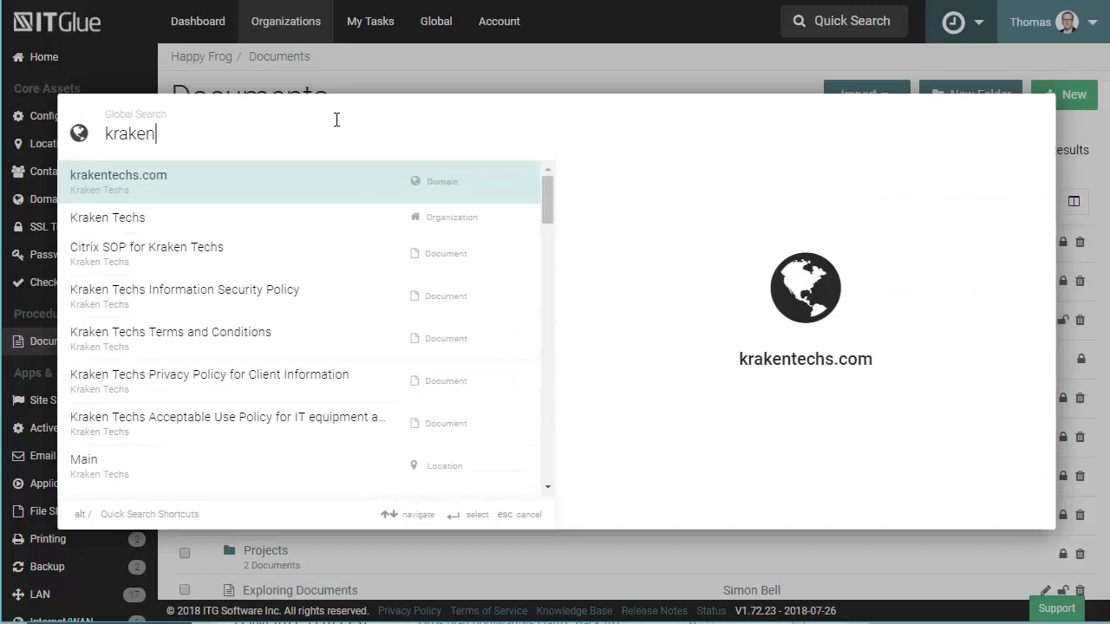
key("Down")
key("Return")
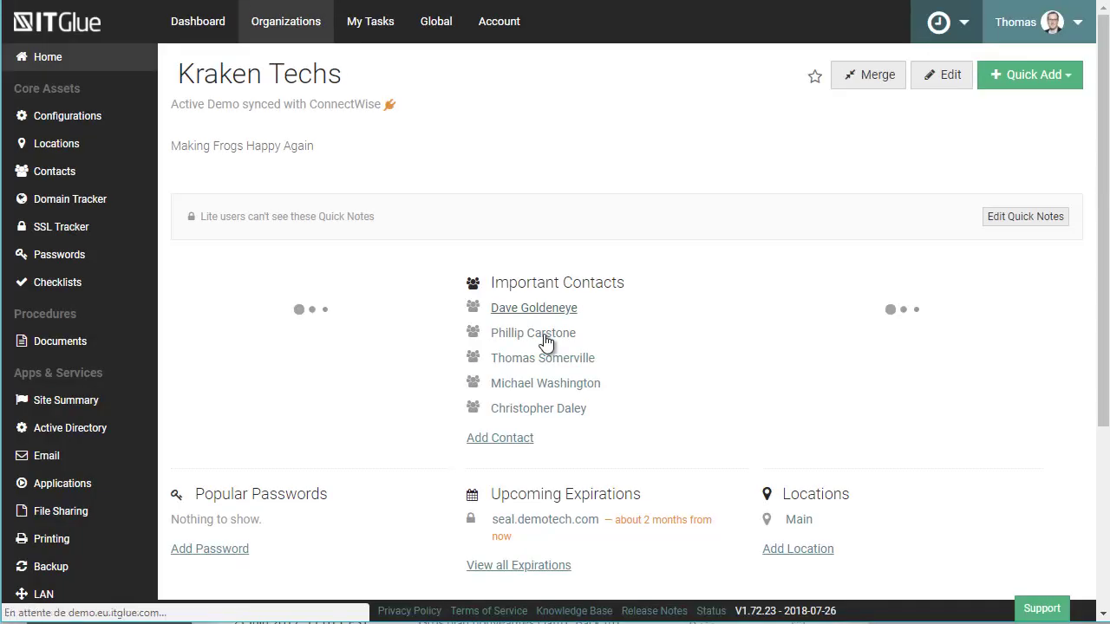
left_click(51, 346)
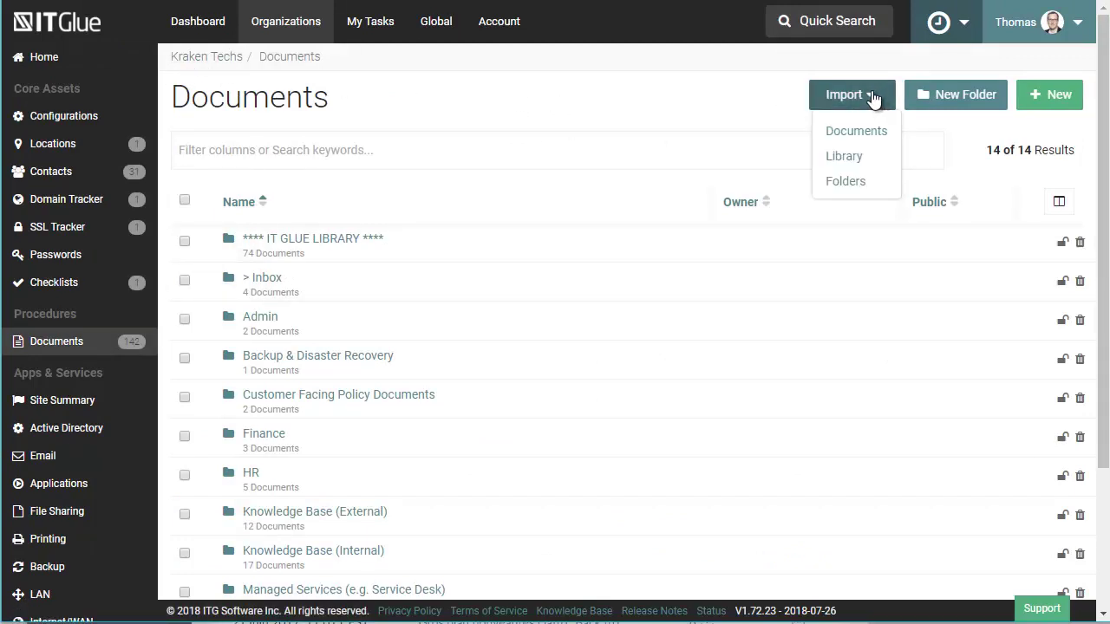
Step: View the importable Library, try selecting all its items, and return to Kraken Techs' Documents list without importing
left_click(843, 160)
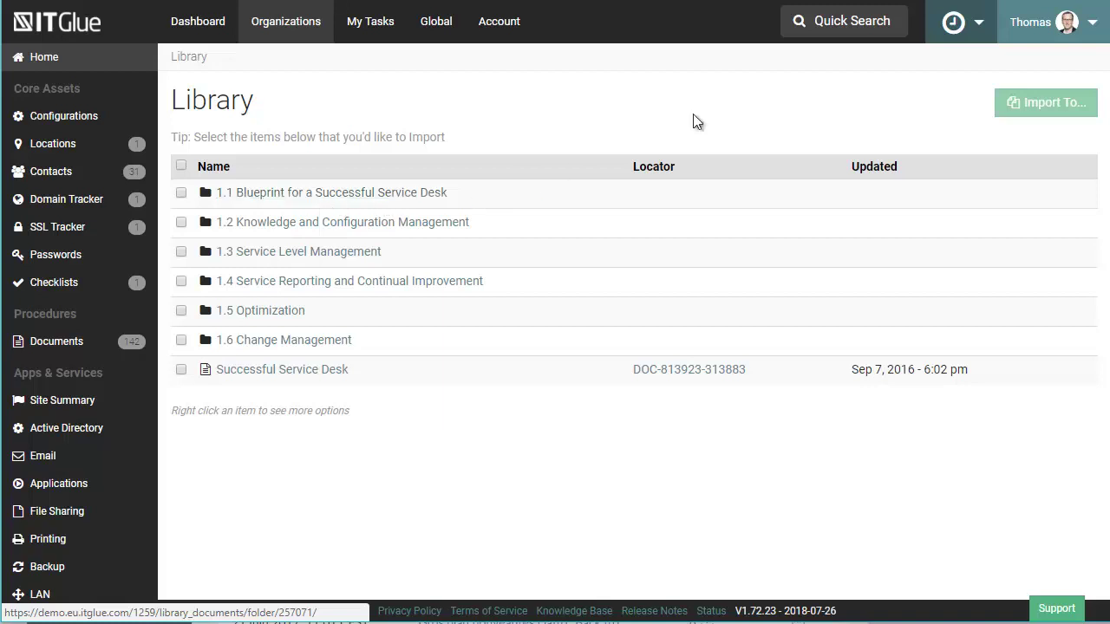
left_click(182, 166)
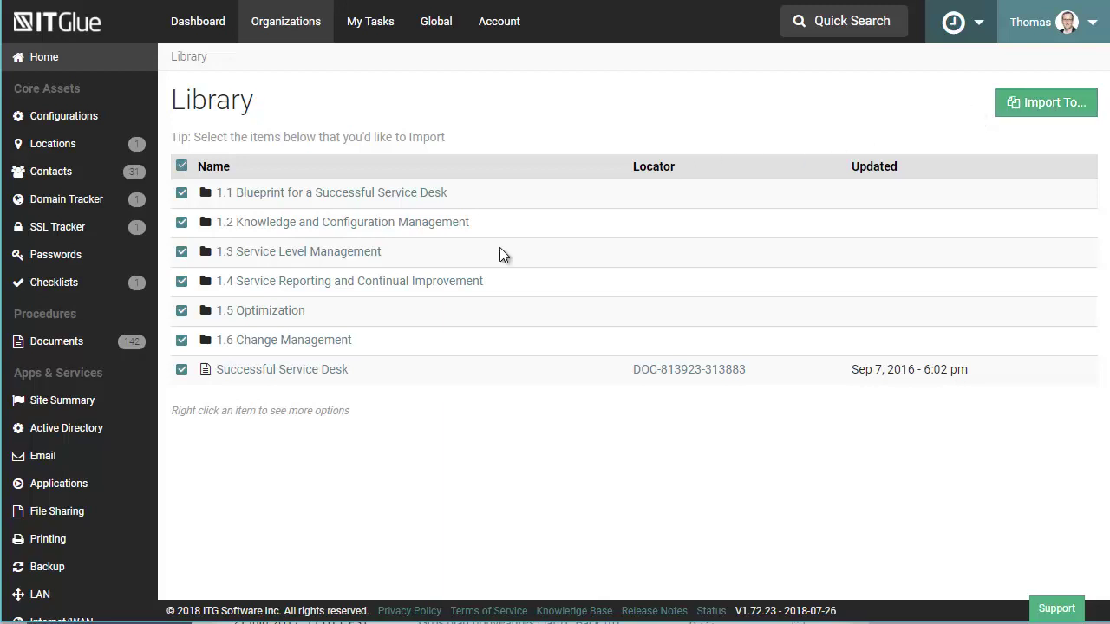
left_click(52, 351)
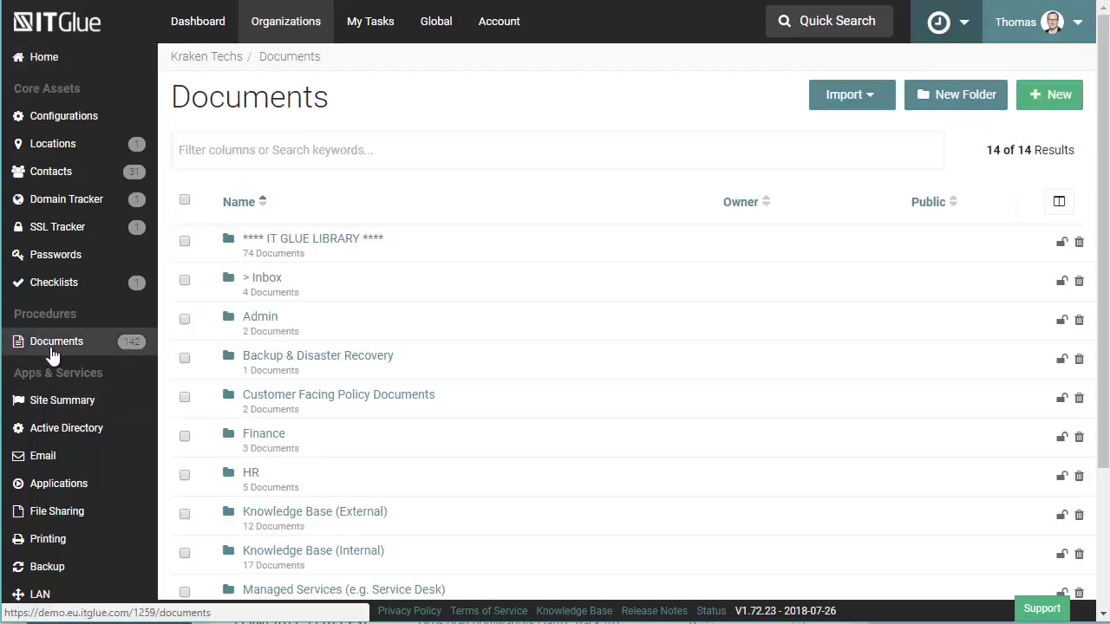
Step: Open "14-3 Response and Resolution Times" from the 1.3 Service Level Management folder inside **** IT GLUE LIBRARY ****
left_click(305, 242)
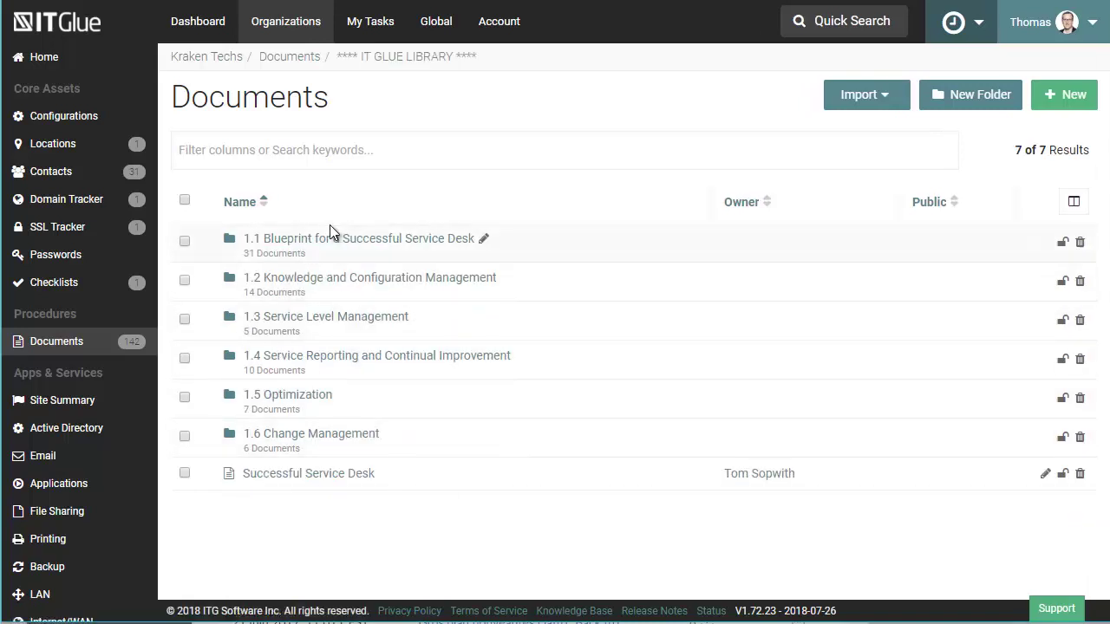
left_click(323, 319)
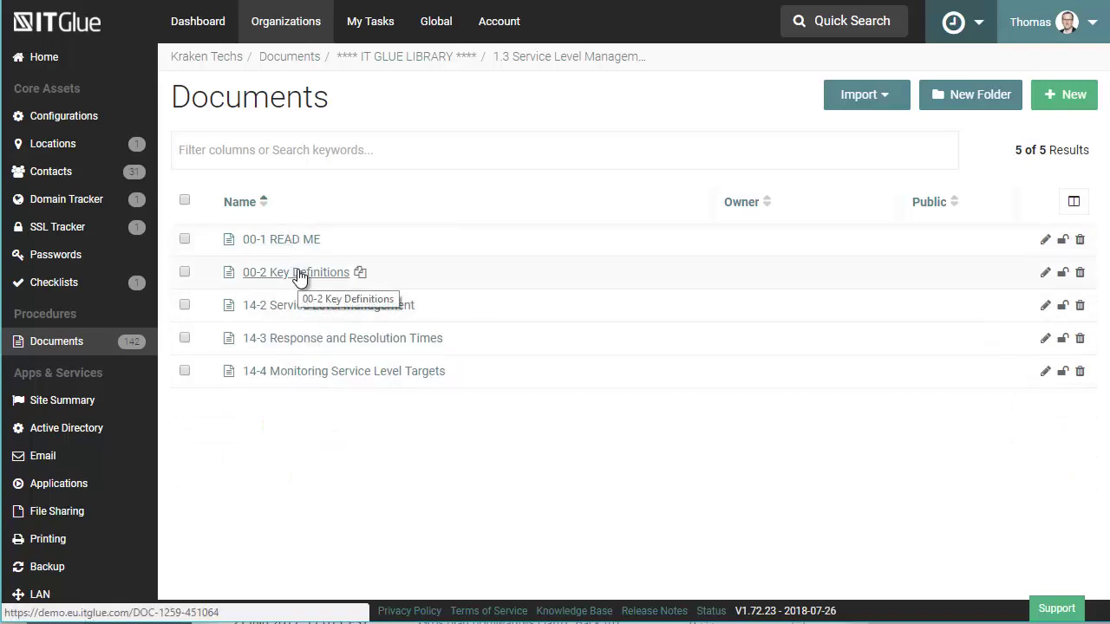
left_click(373, 339)
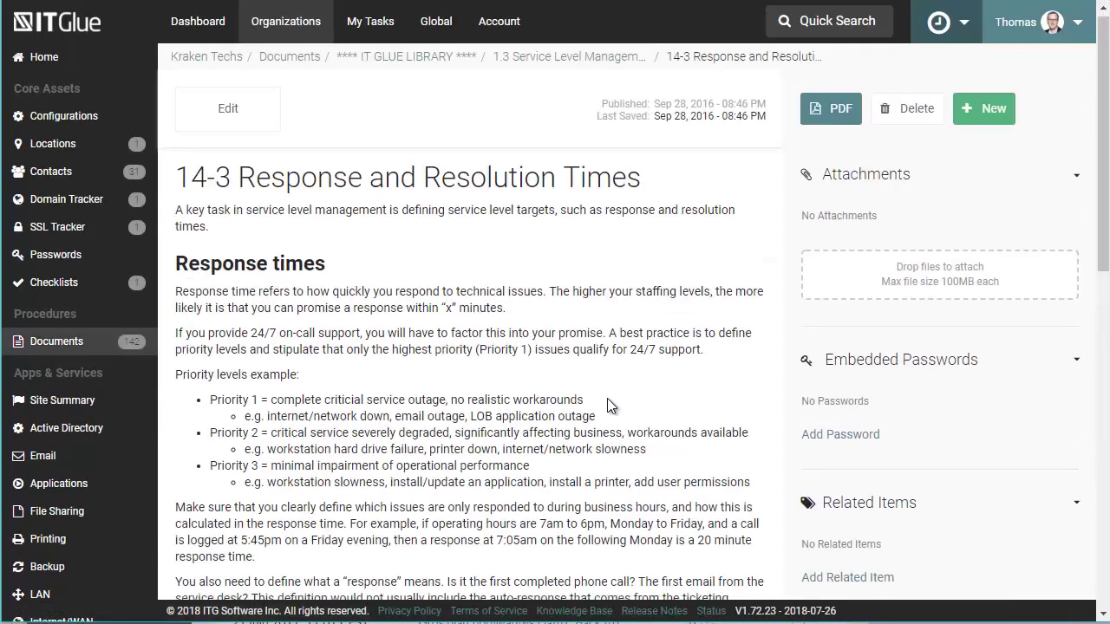
Step: Read the response and resolution times document through its Uptime Provision section and return to the **** IT GLUE LIBRARY **** folder
scroll(607, 404, "down", 6)
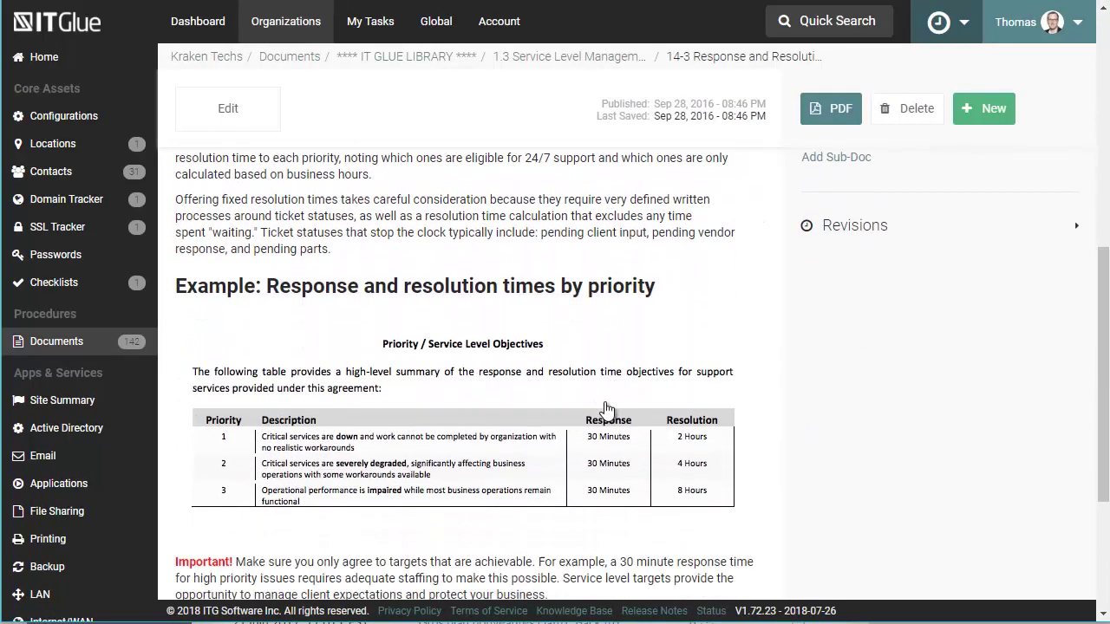
scroll(607, 408, "down", 3)
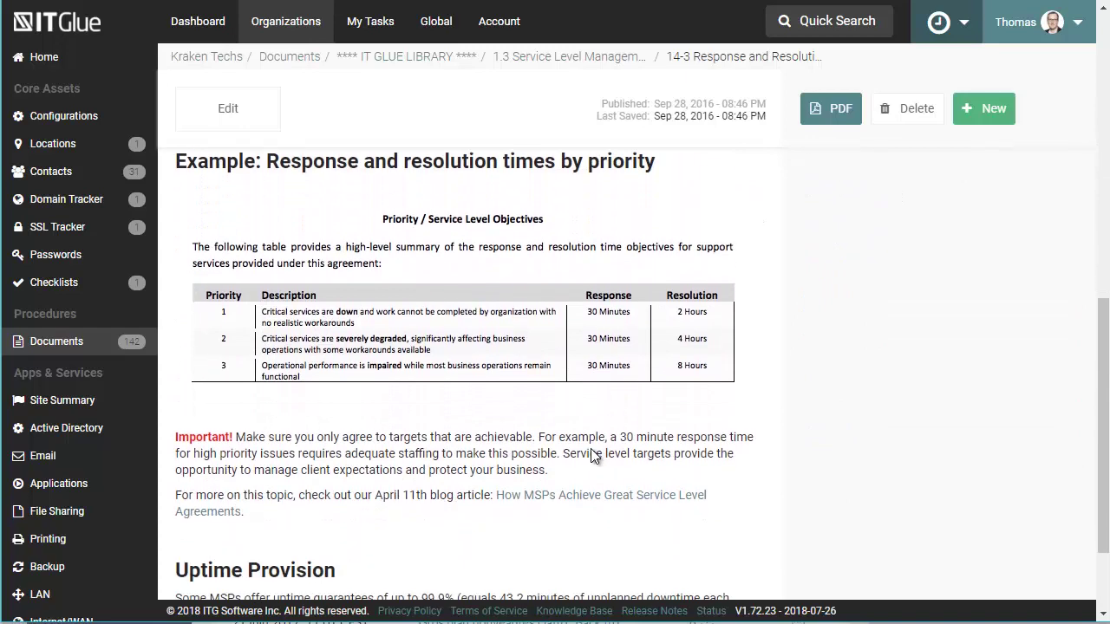
scroll(592, 451, "down", 3)
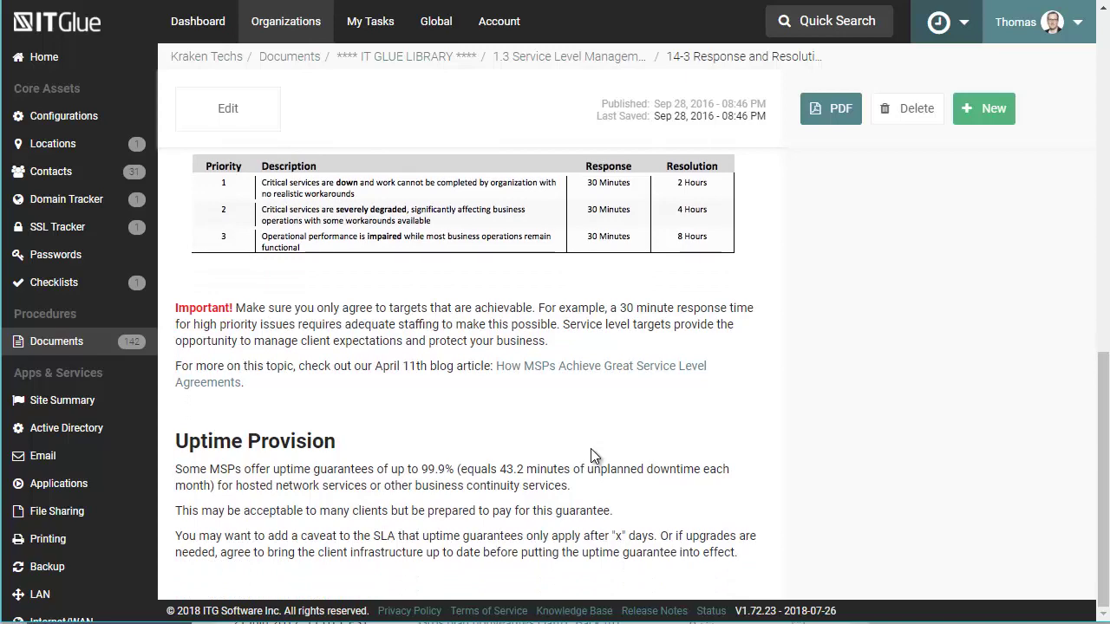
scroll(588, 451, "up", 15)
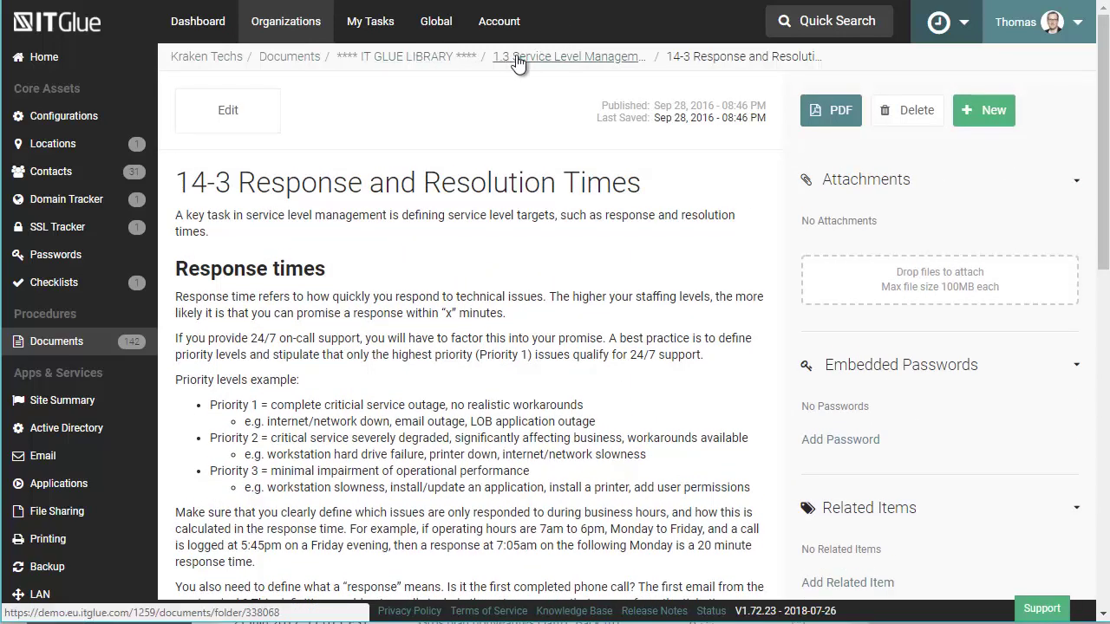
left_click(439, 56)
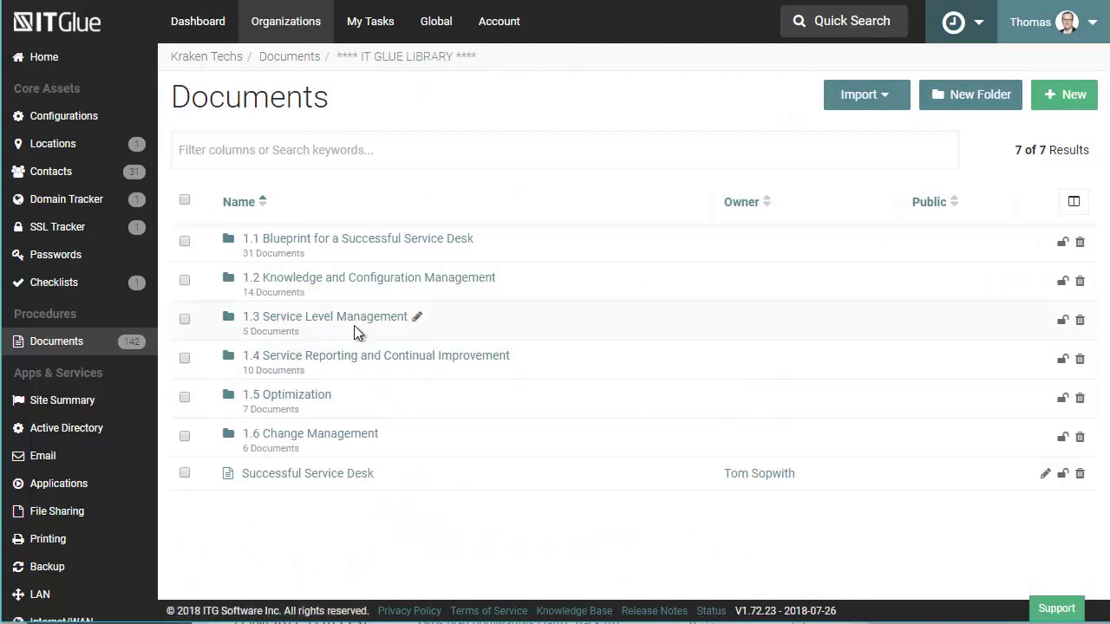
Step: Open "02-3 Ticket Prioritization (Ticket Triage)" from the 1.1 Blueprint for a Successful Service Desk folder
left_click(376, 243)
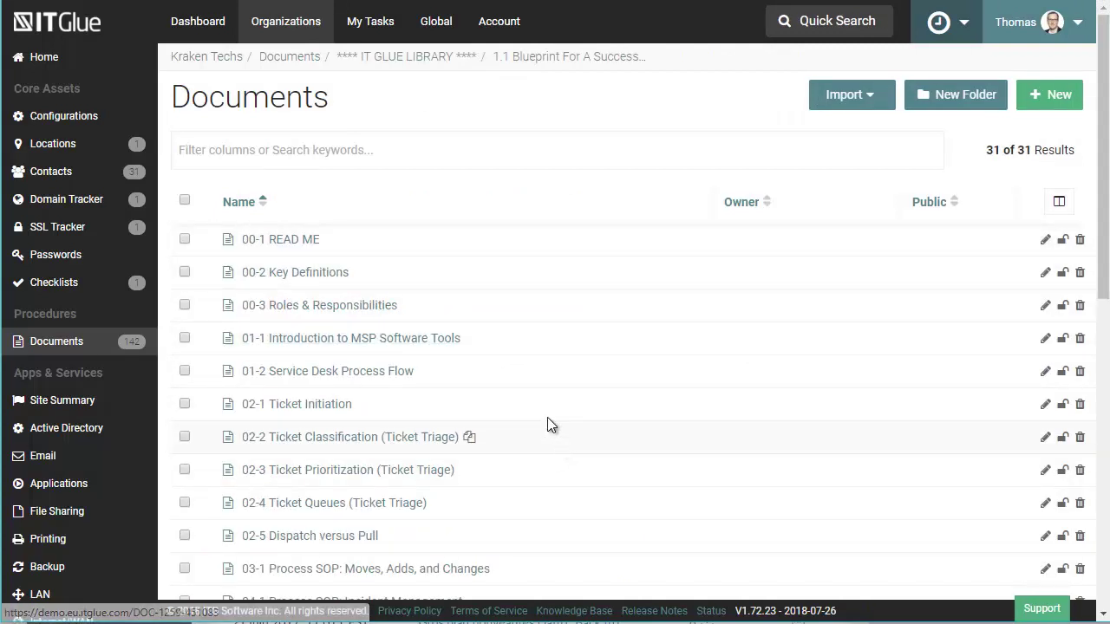
scroll(518, 373, "down", 2)
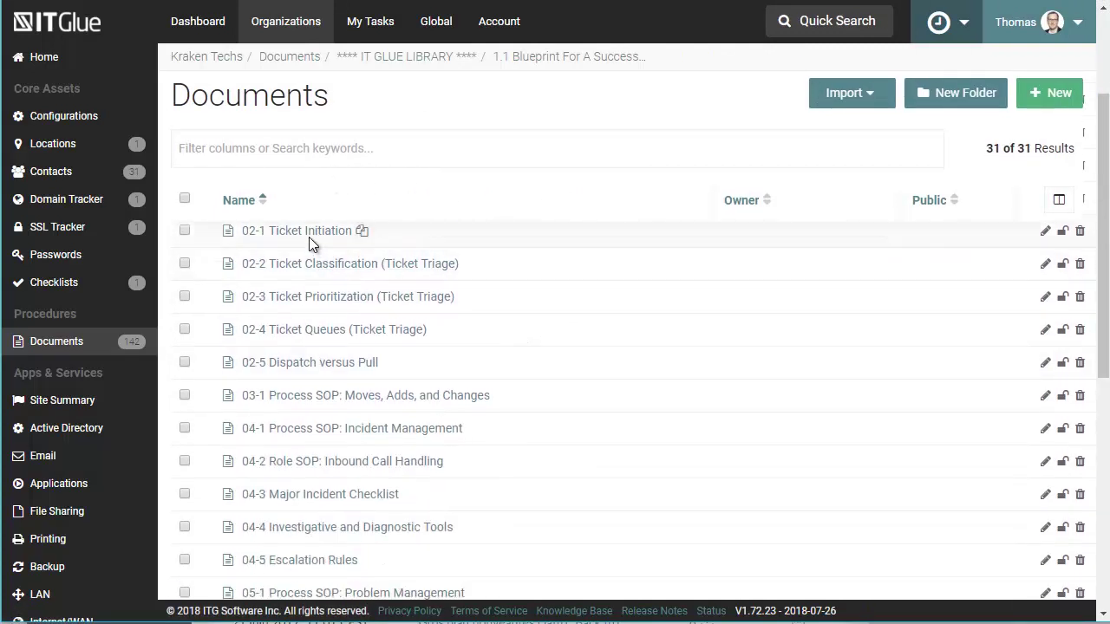
left_click(342, 299)
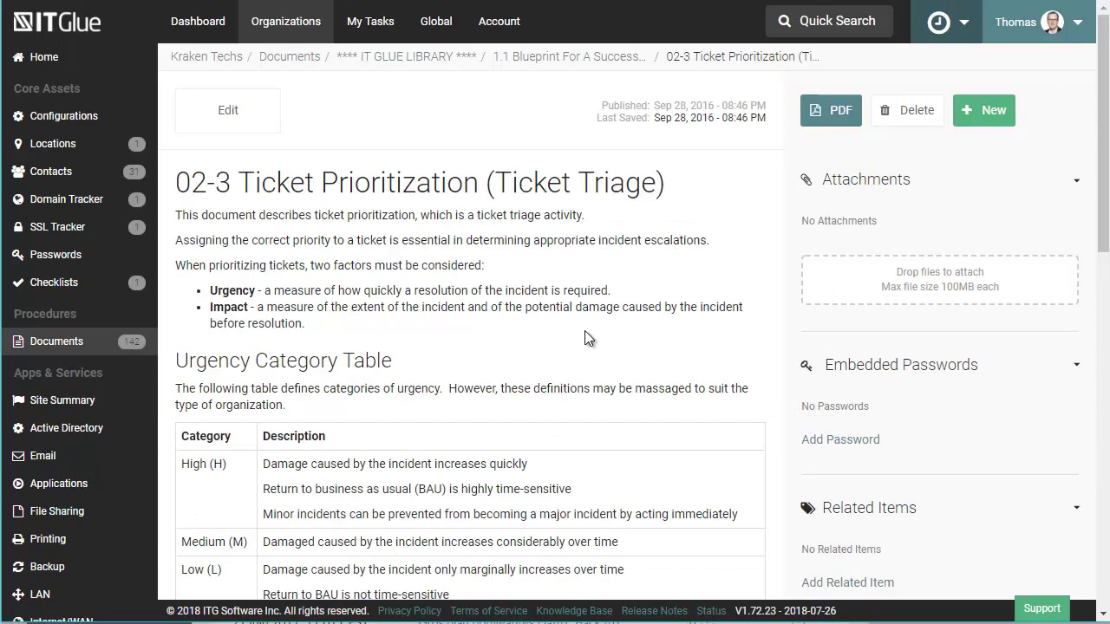
Step: Read the ticket prioritization document's urgency and impact tables through the Incident Priority Classes matrix and target times
scroll(586, 343, "down", 2)
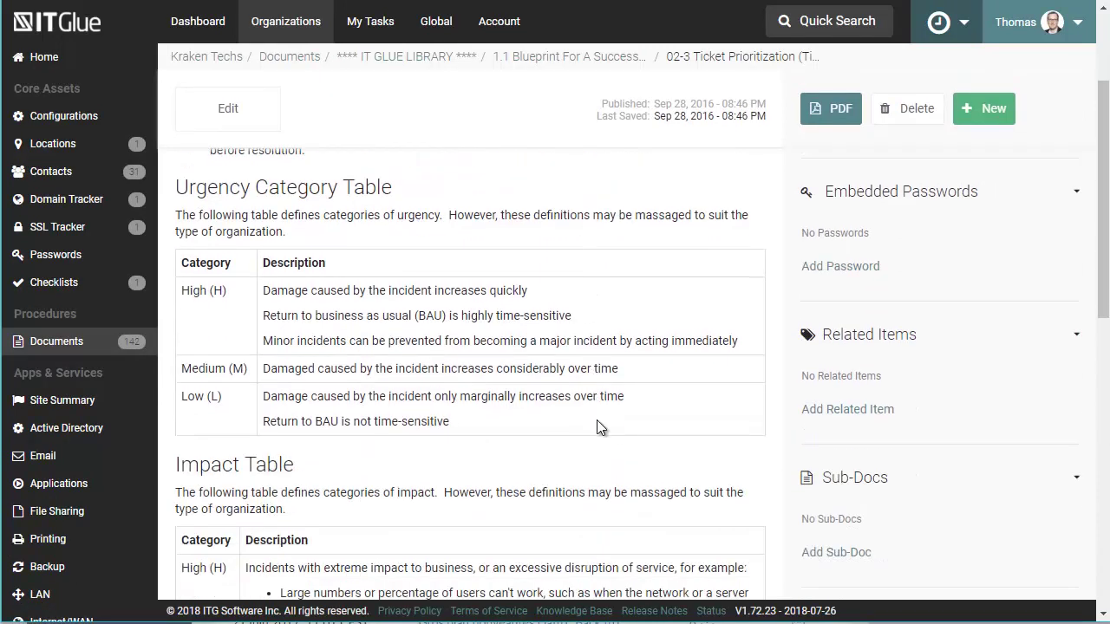
scroll(598, 421, "down", 4)
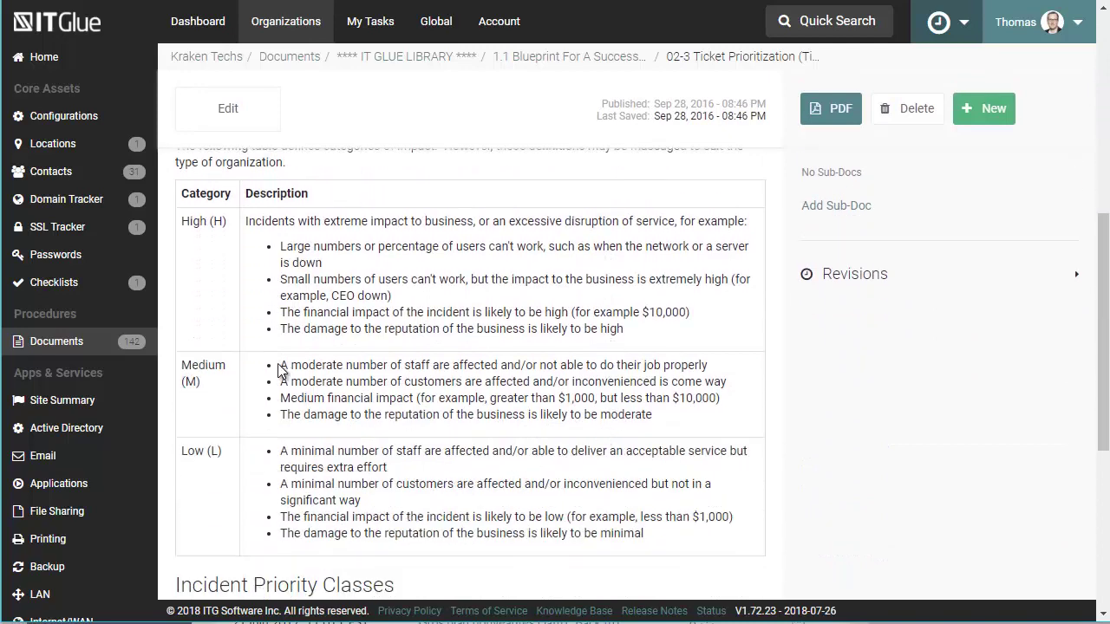
scroll(542, 377, "down", 3)
scroll(543, 382, "down", 2)
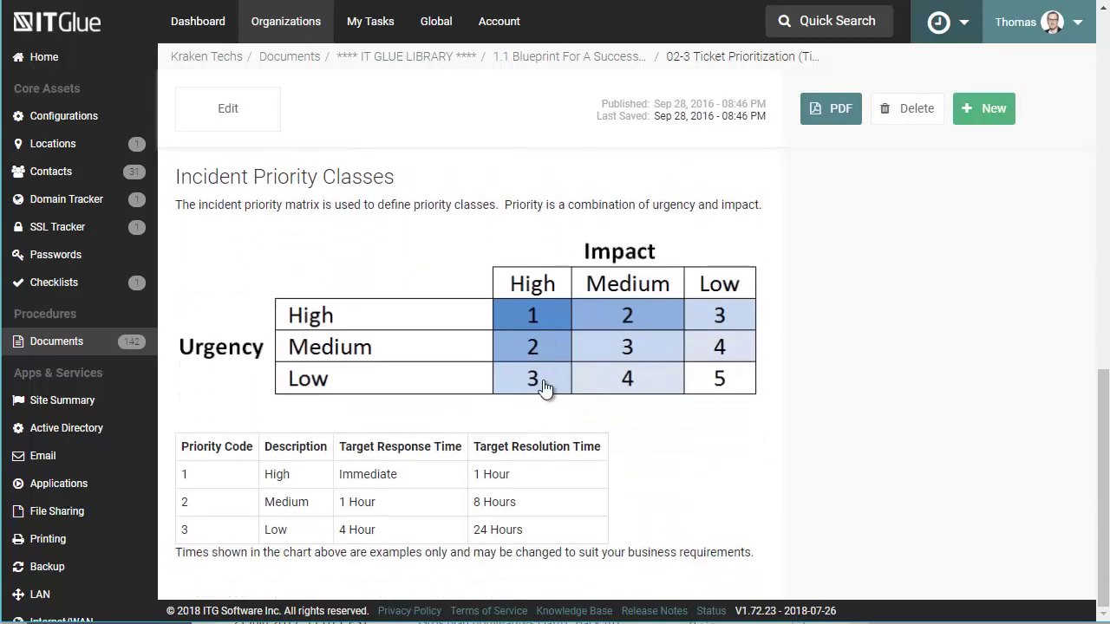
scroll(529, 451, "up", 10)
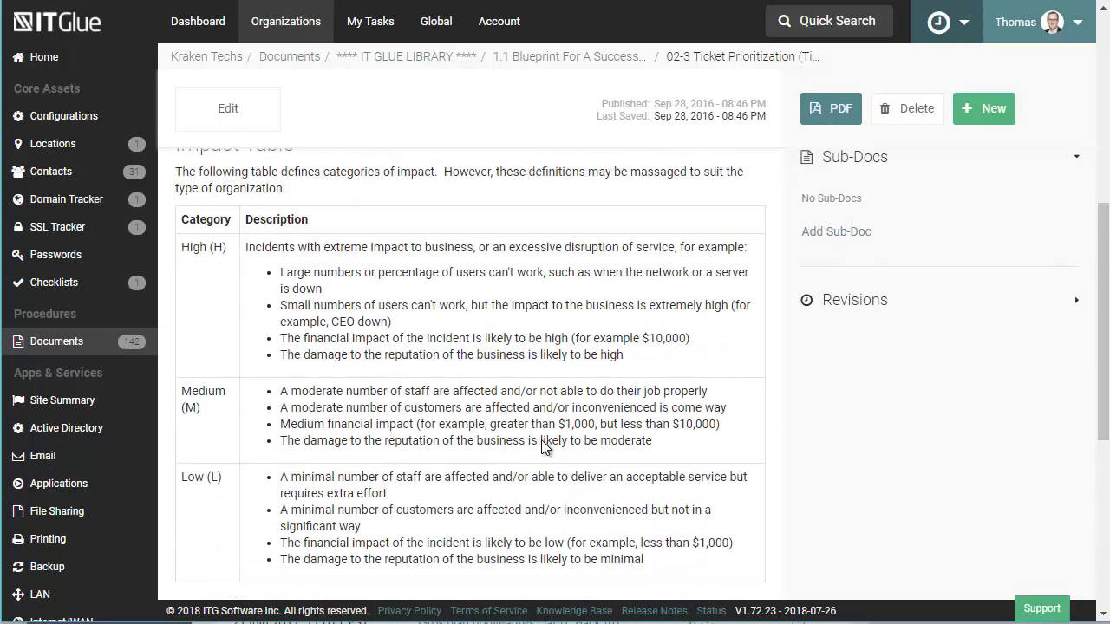
Step: Return through the 1.1 Blueprint and **** IT GLUE LIBRARY **** folders to the Kraken Techs organization home page
left_click(540, 58)
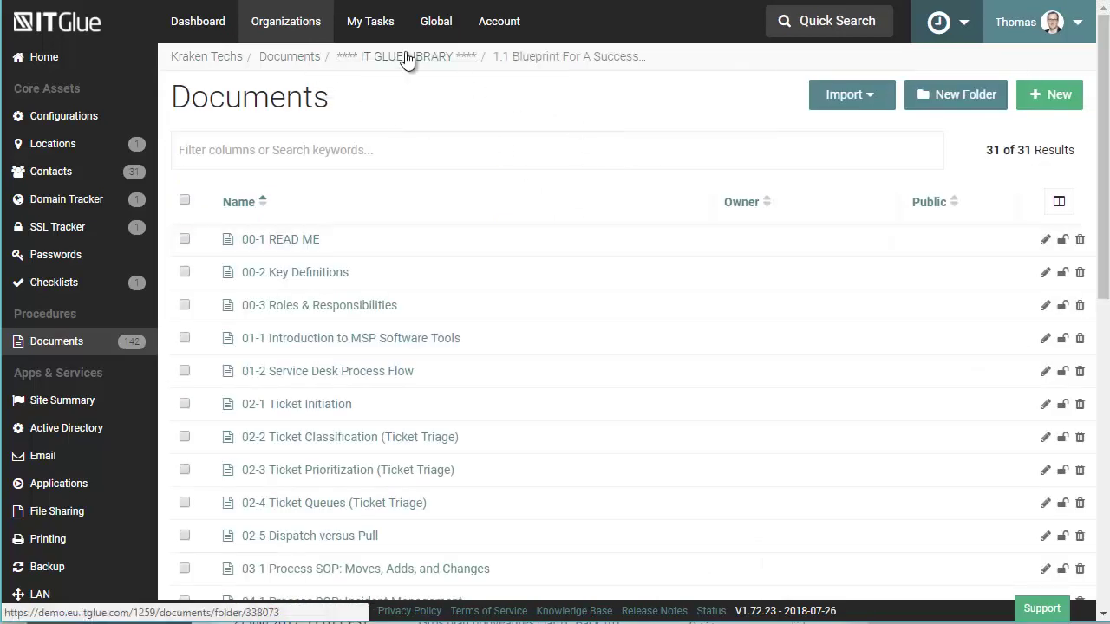
left_click(405, 57)
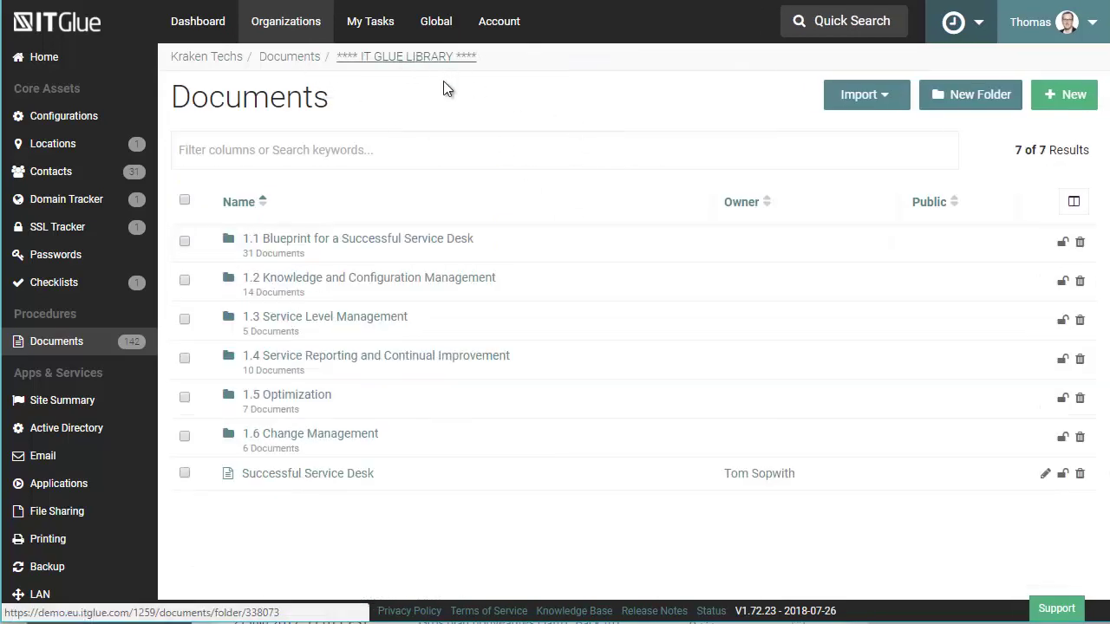
left_click(39, 58)
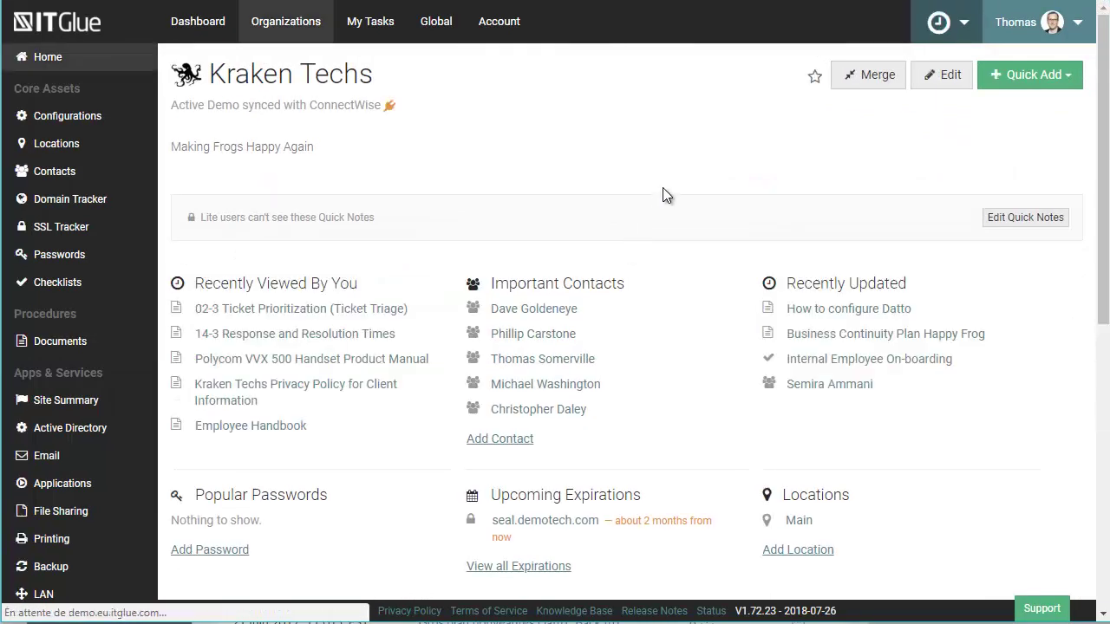